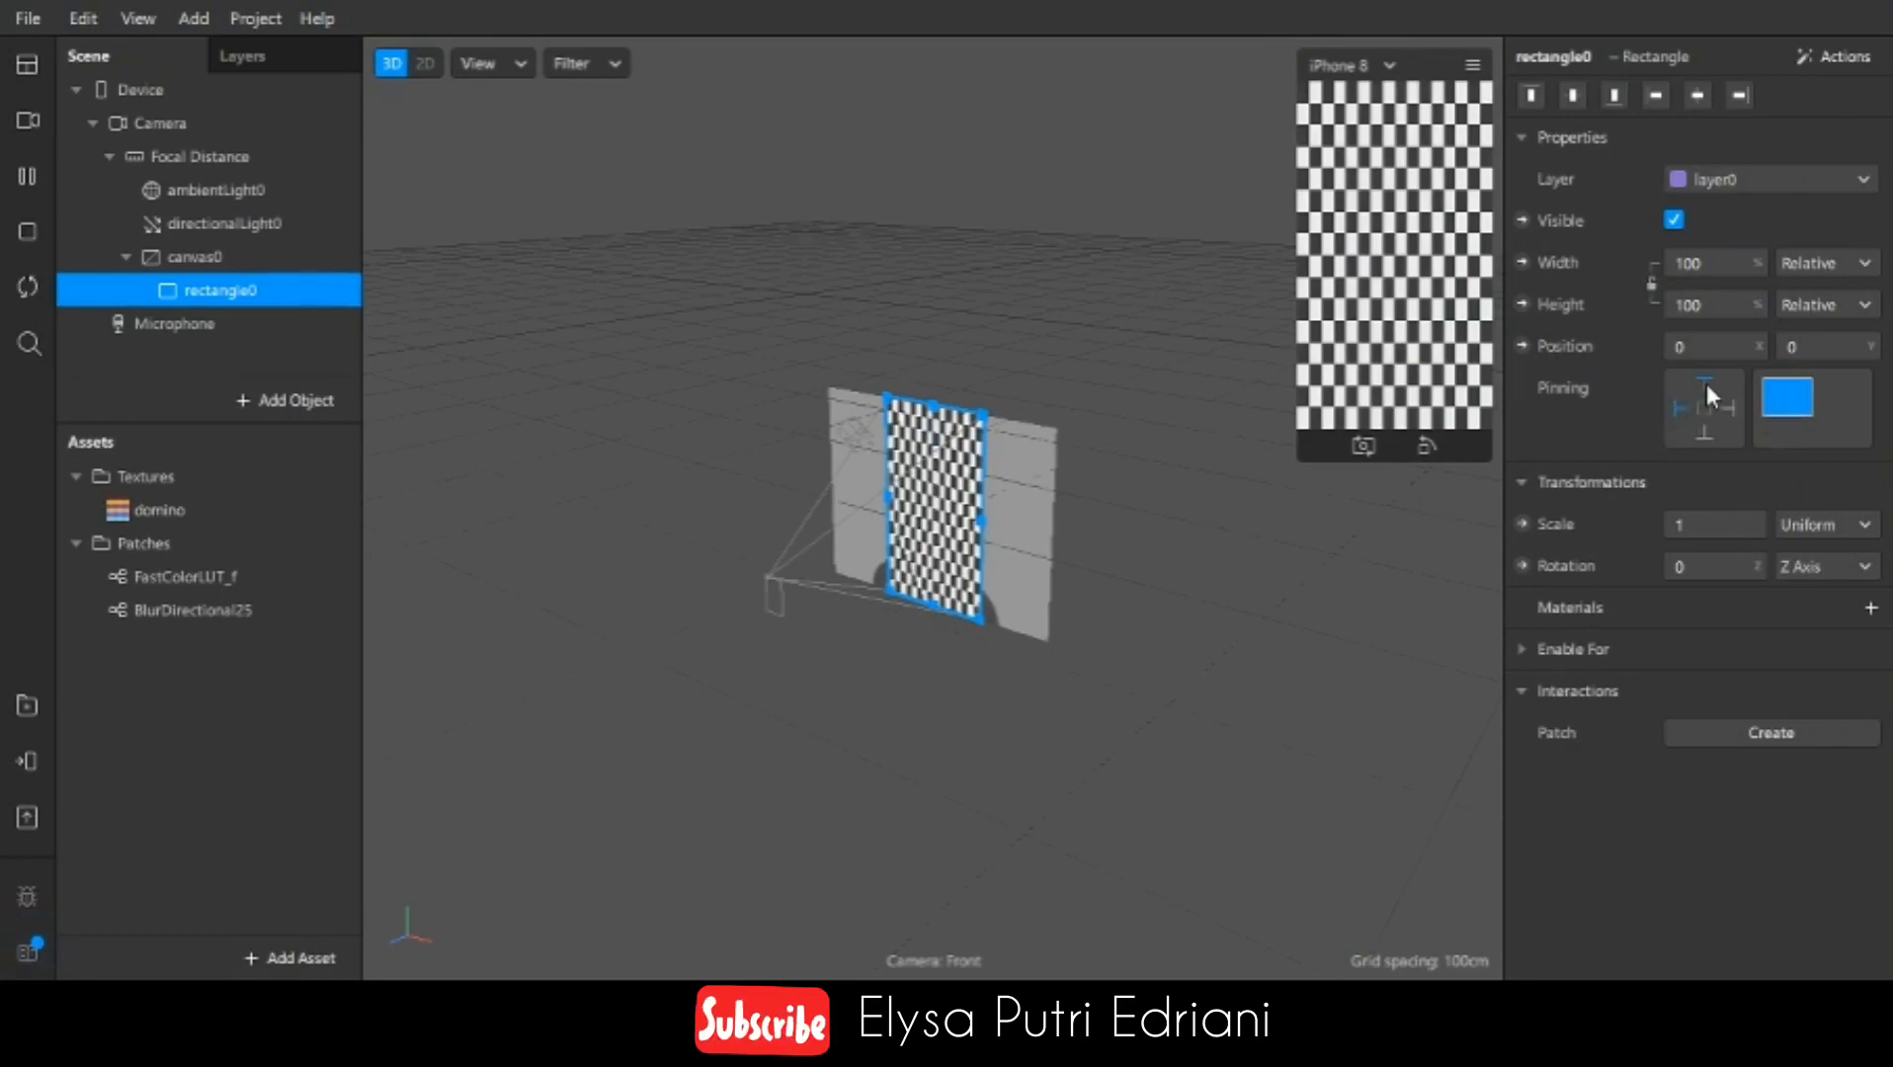
Step: Assign a new material to the rectangle inside the canvas
left_click(1706, 383)
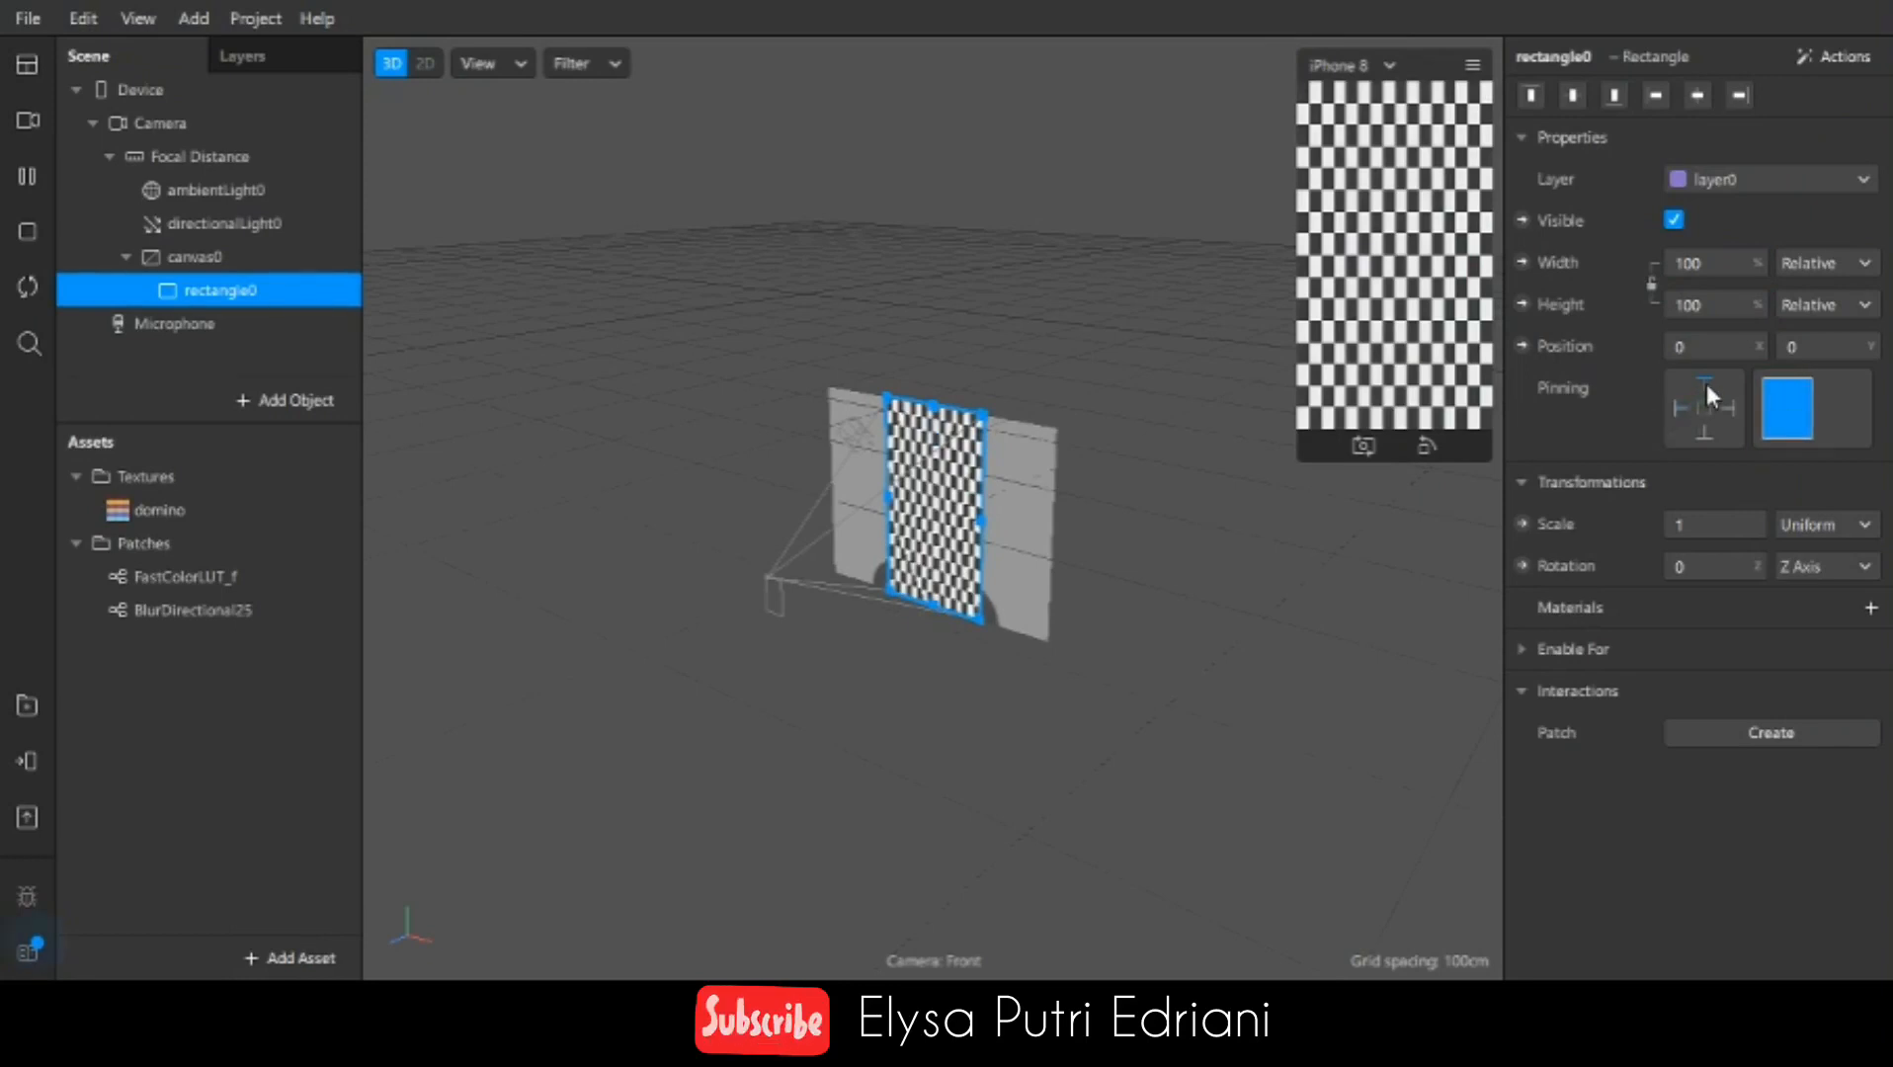
left_click(1871, 608)
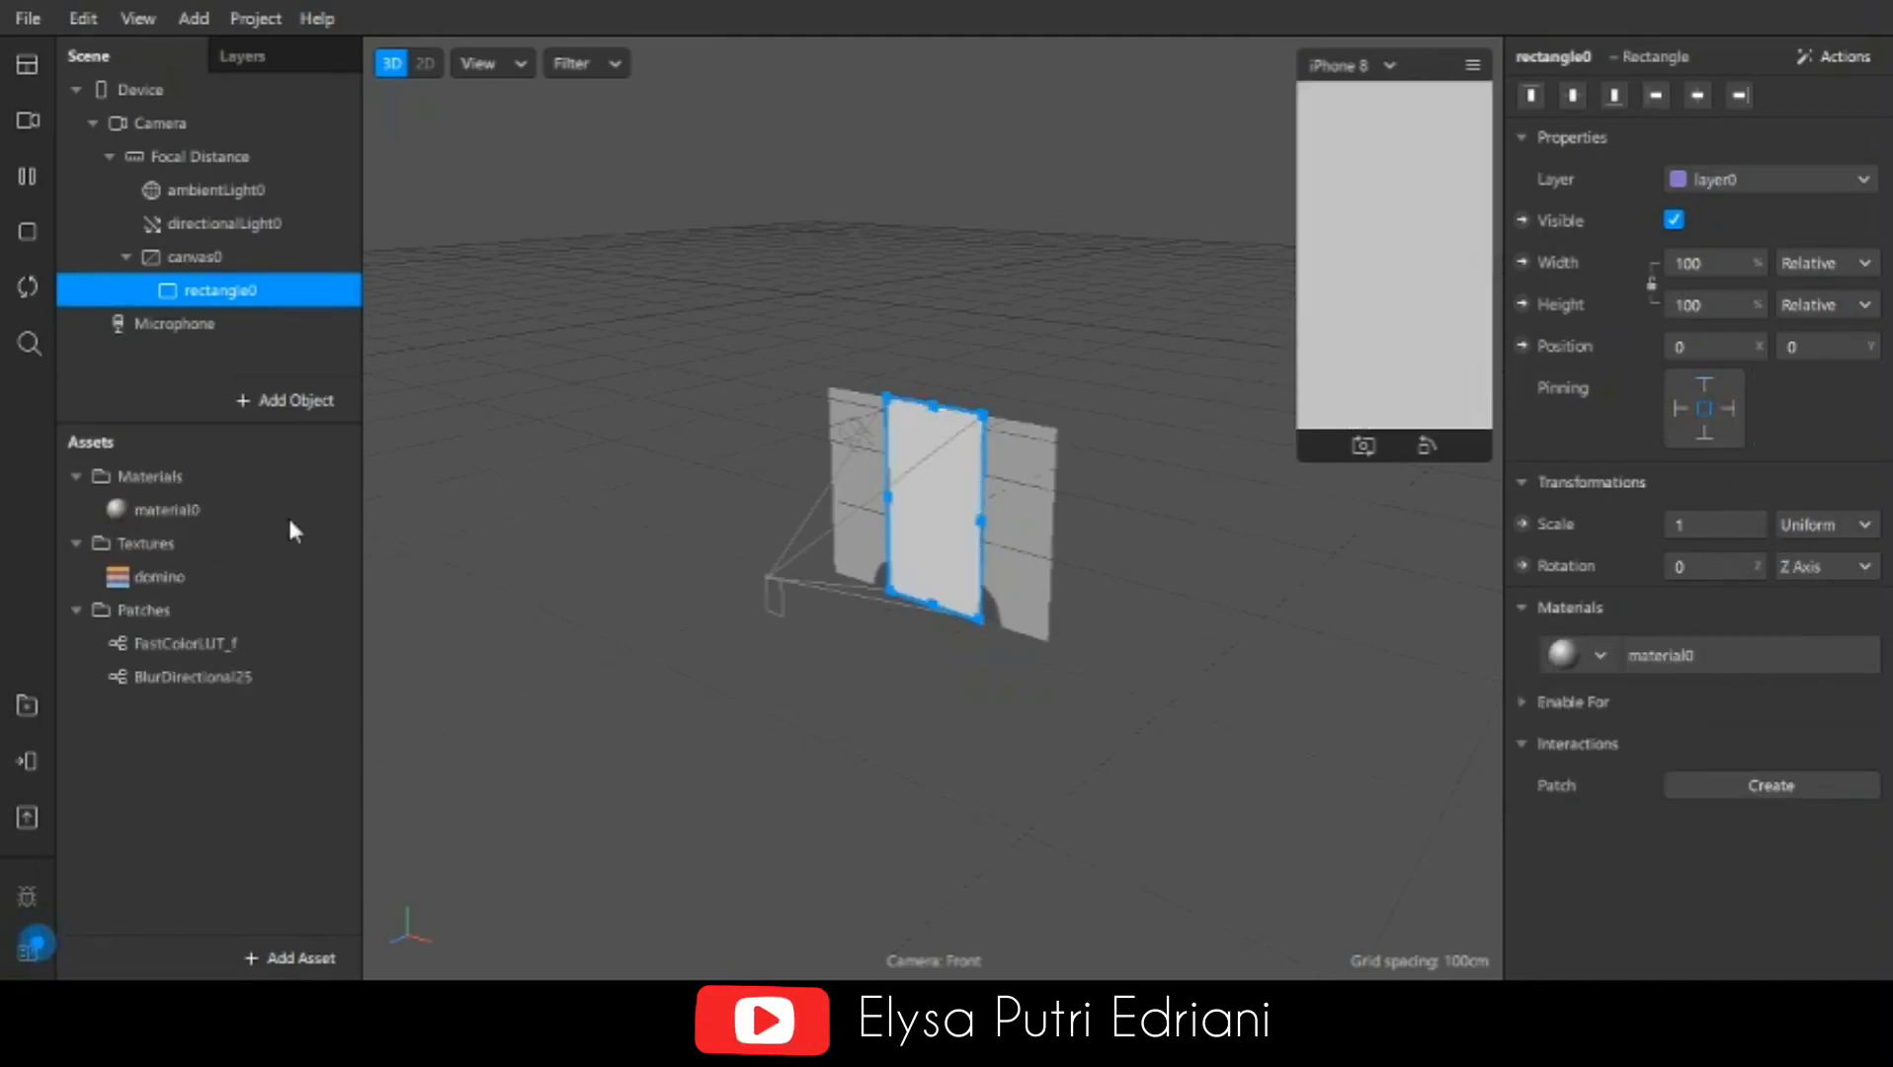
Step: Set the rectangle material's shader type to Flat and create a patch for its diffuse texture
left_click(179, 506)
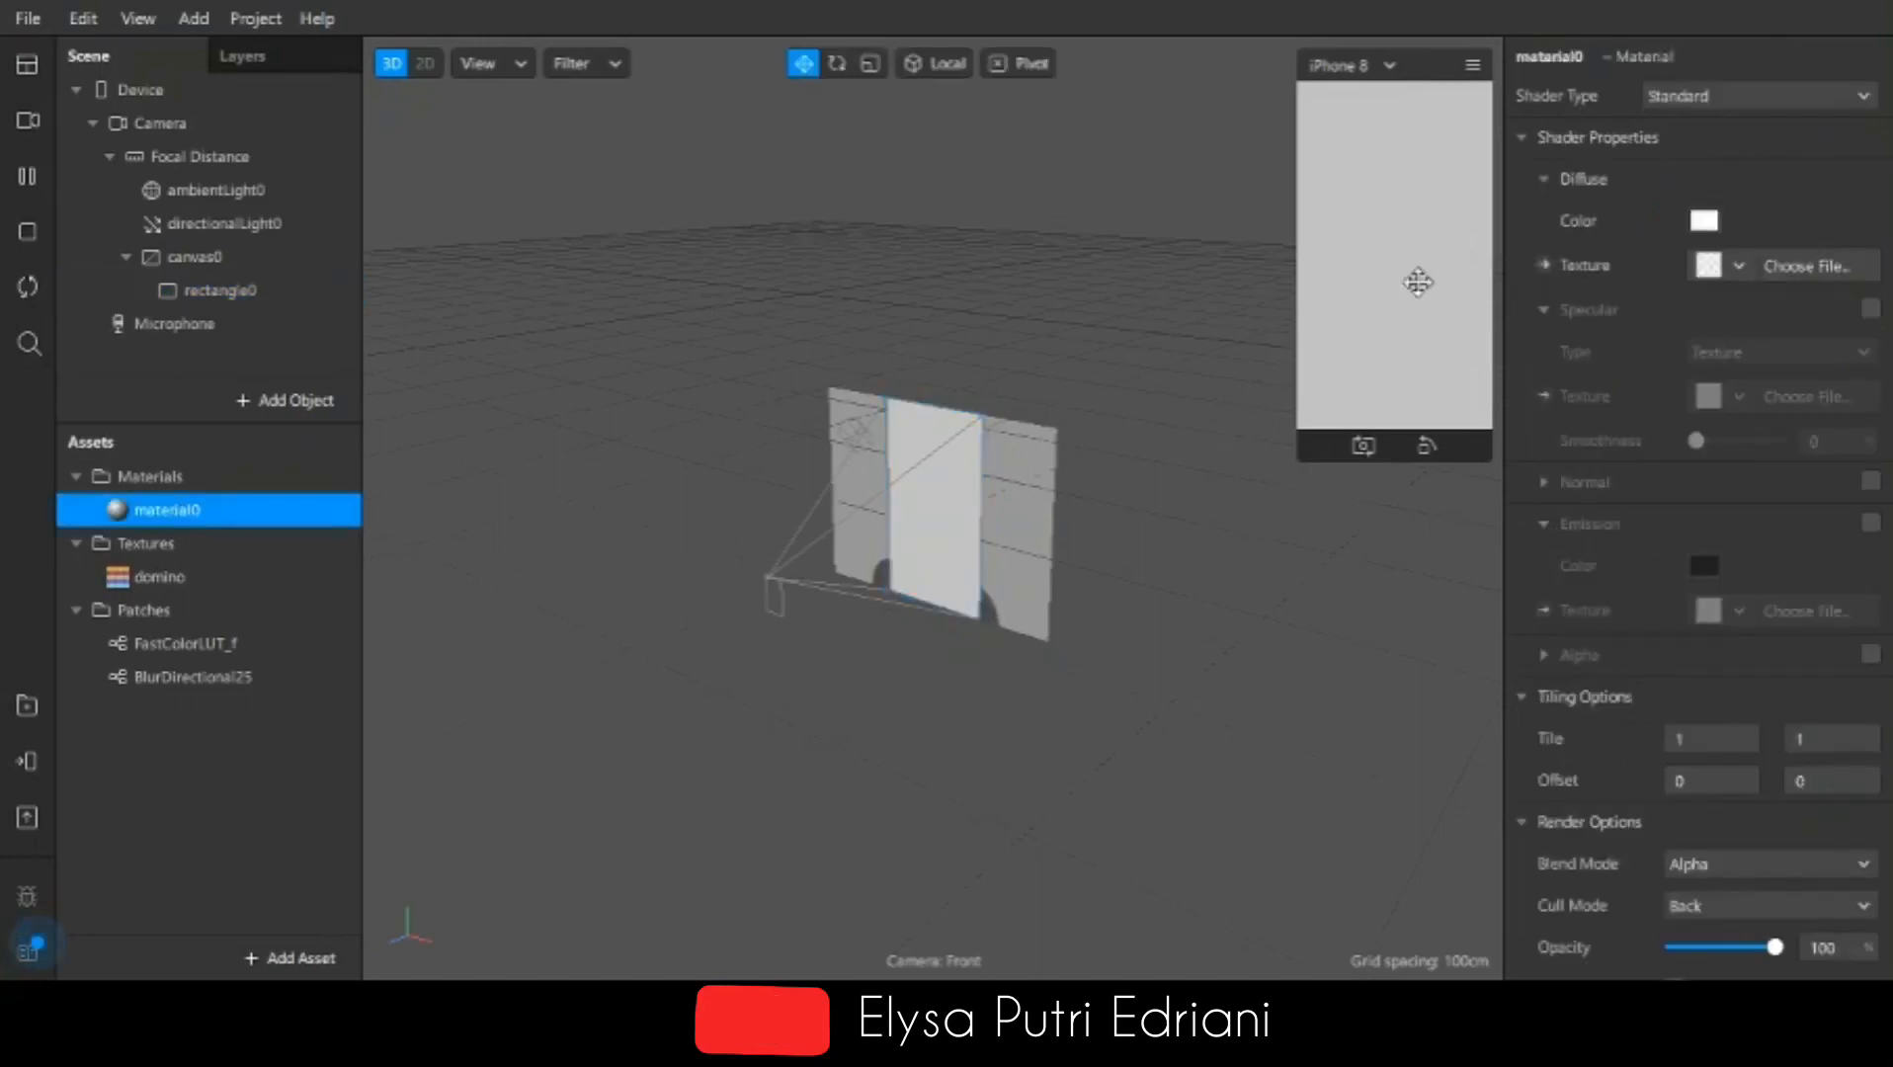
left_click(1699, 99)
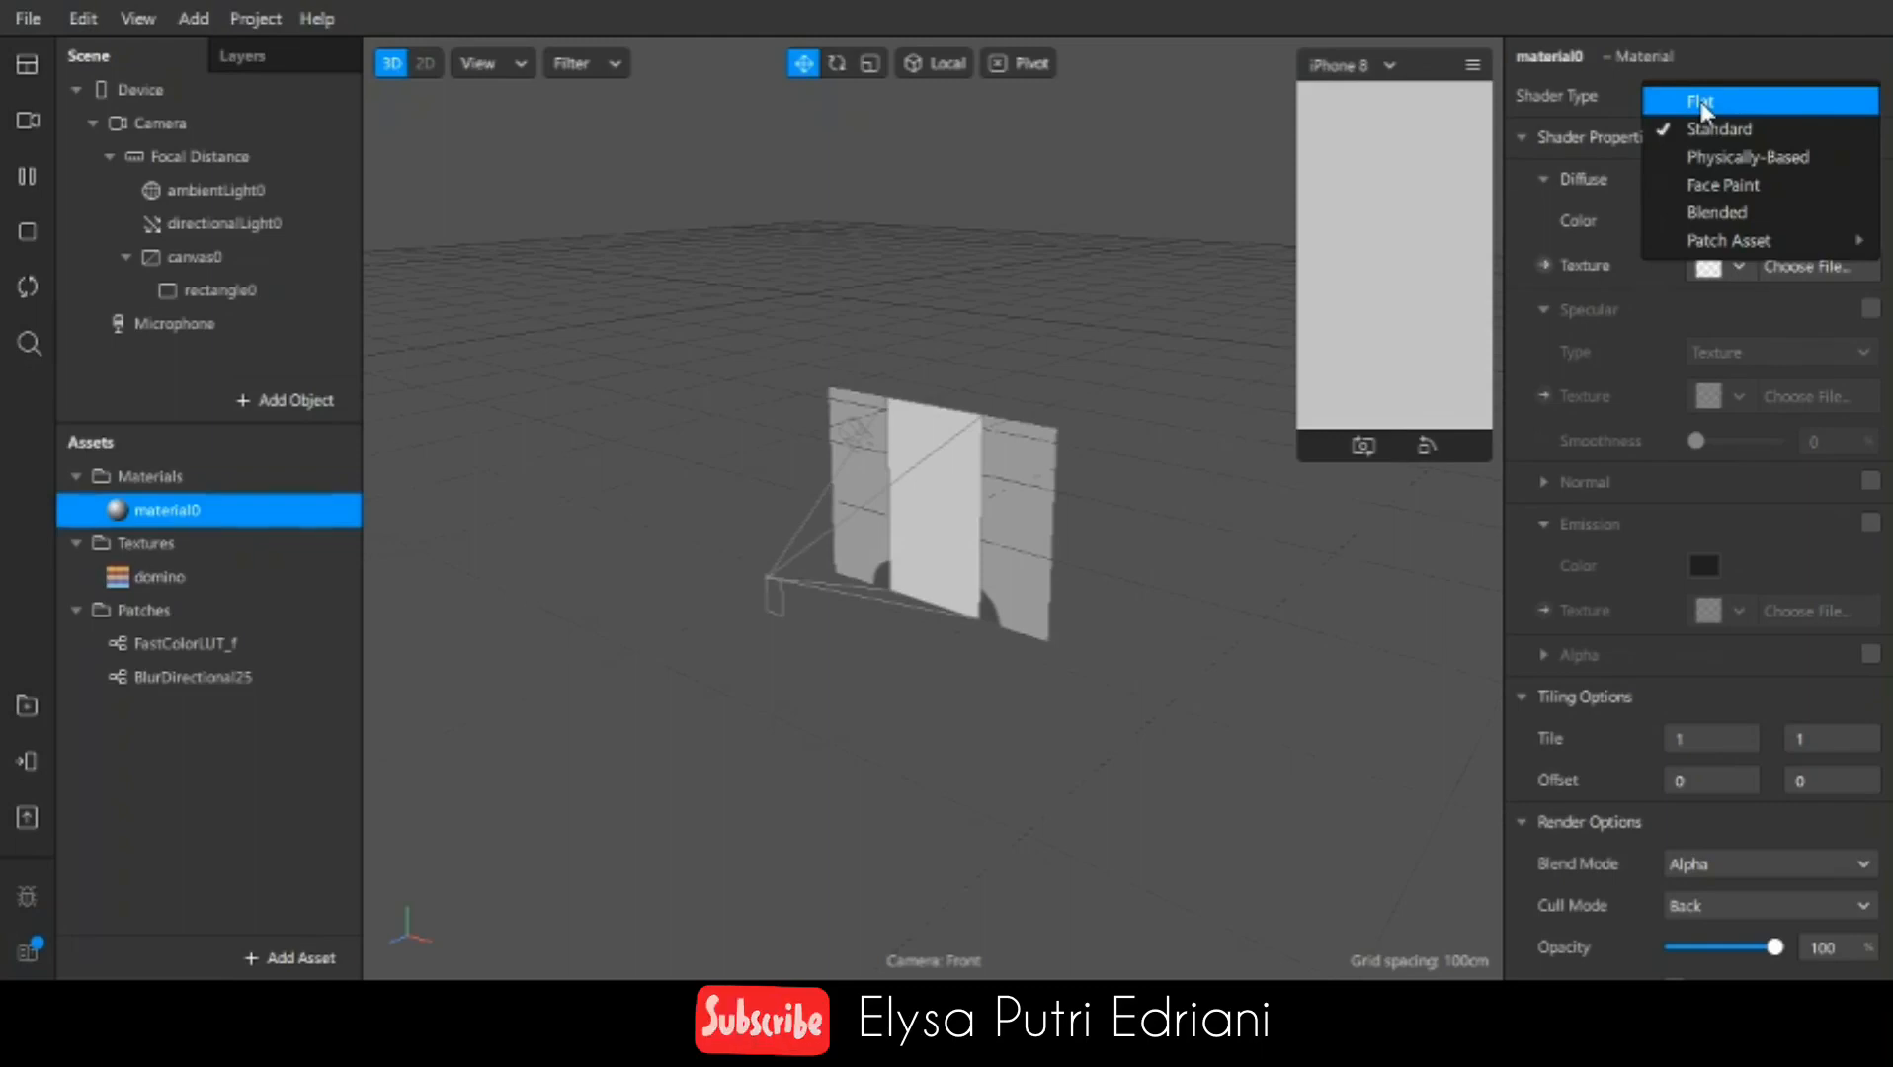
left_click(1700, 101)
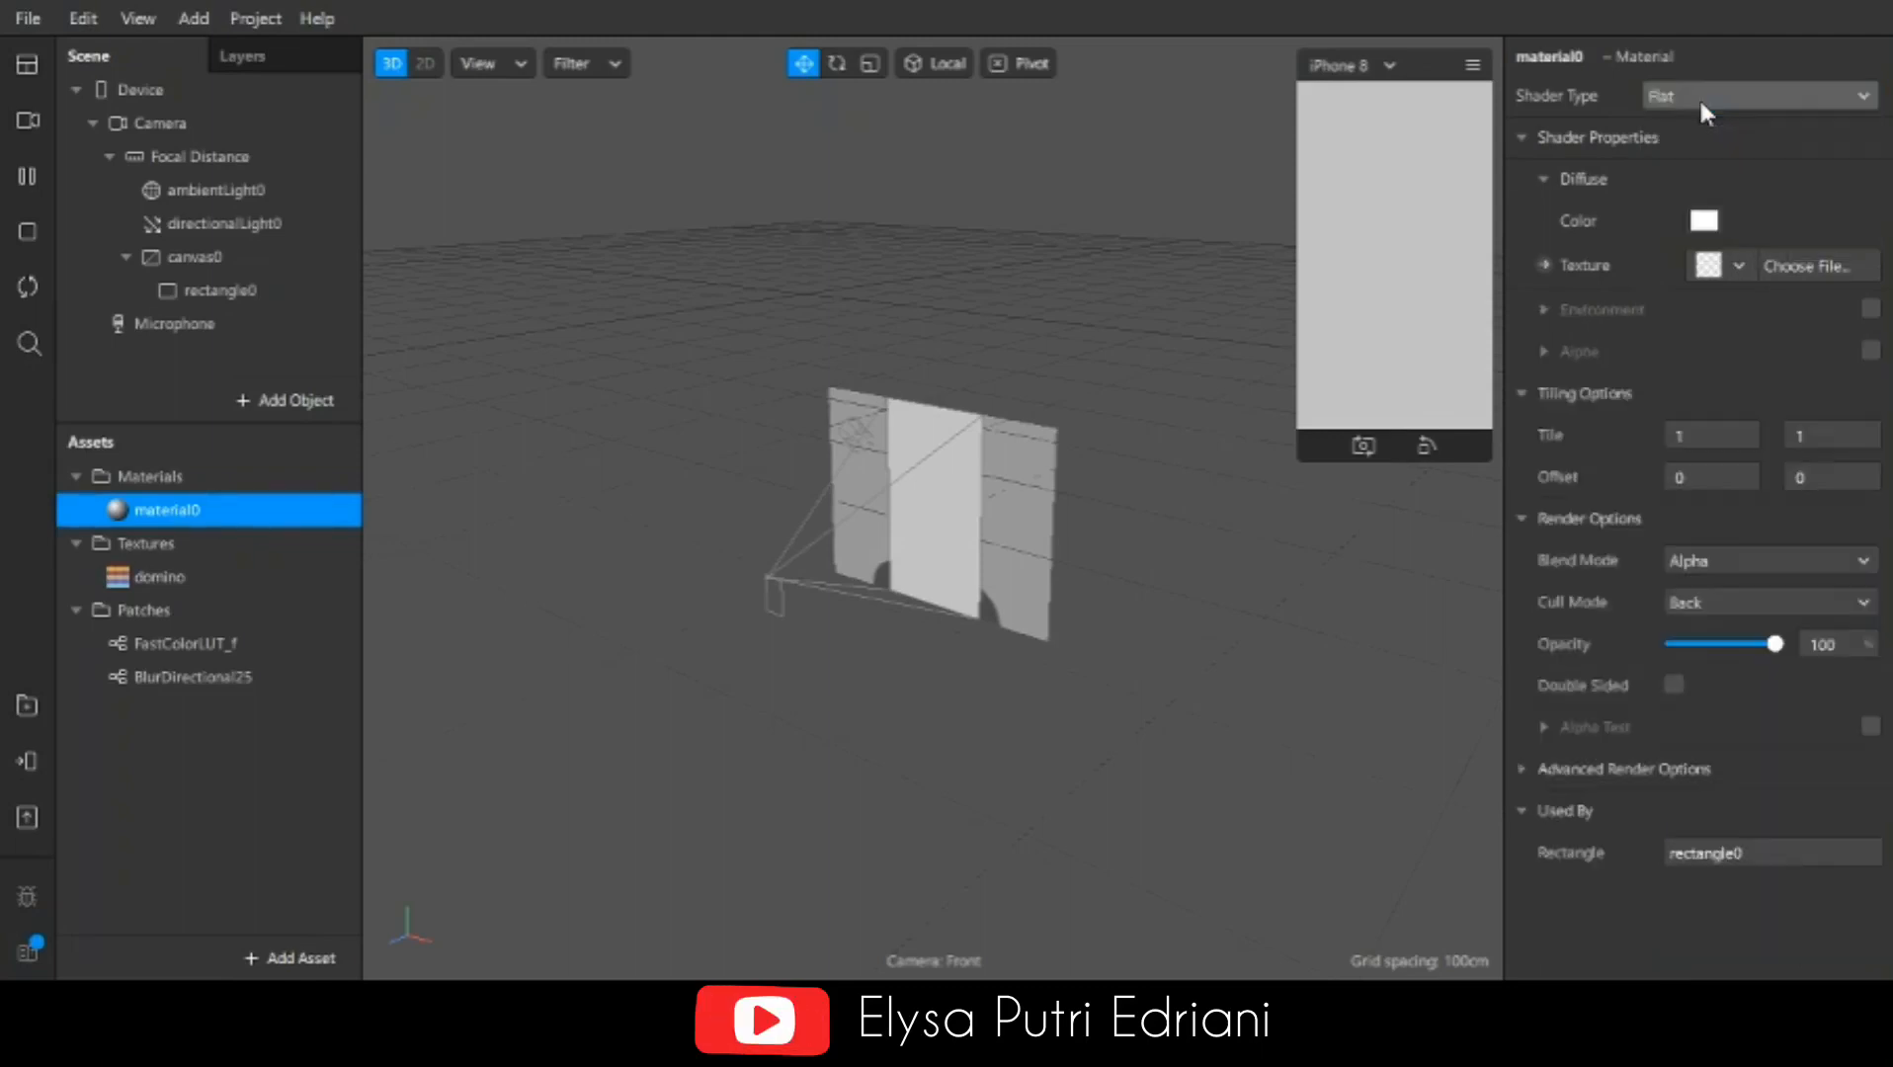
left_click(1543, 264)
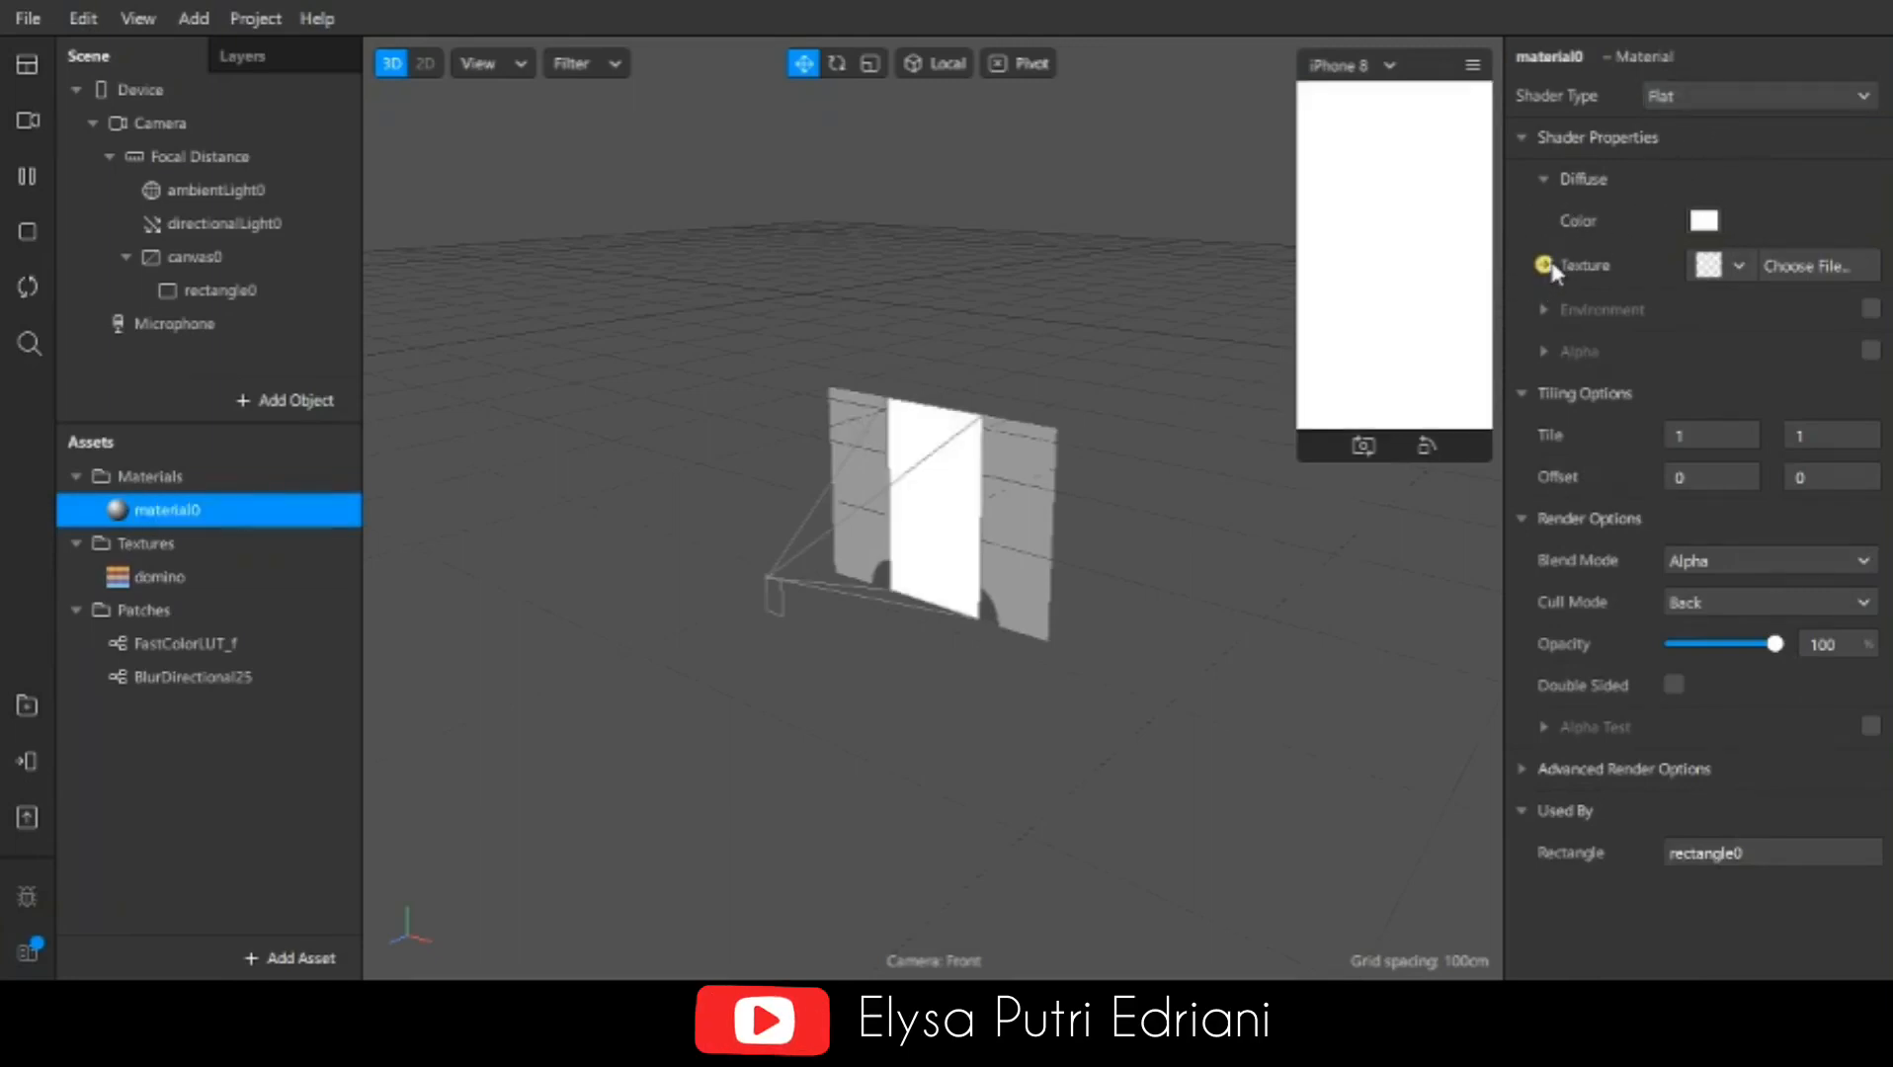
left_click(1543, 264)
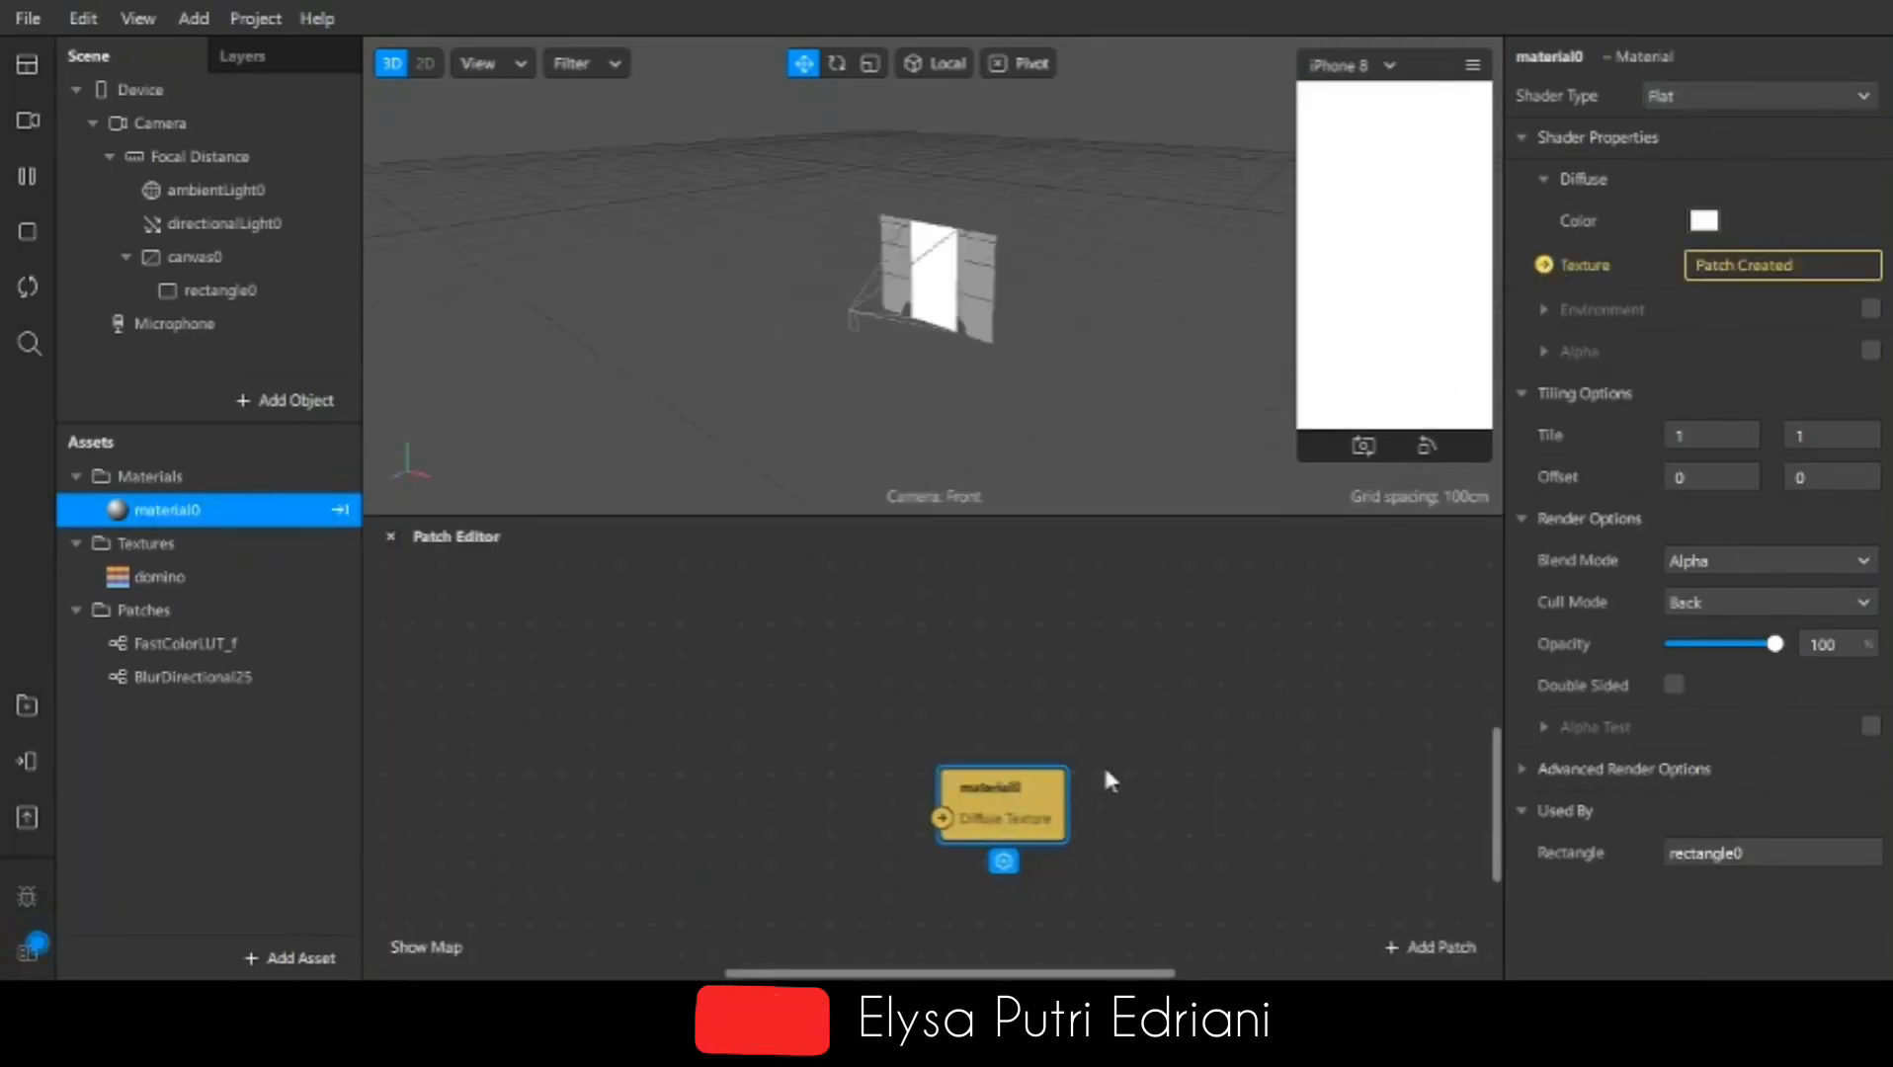
Step: Extract the camera's texture and add it as a patch in the Patch Editor, ahead of the material patch
left_click(225, 128)
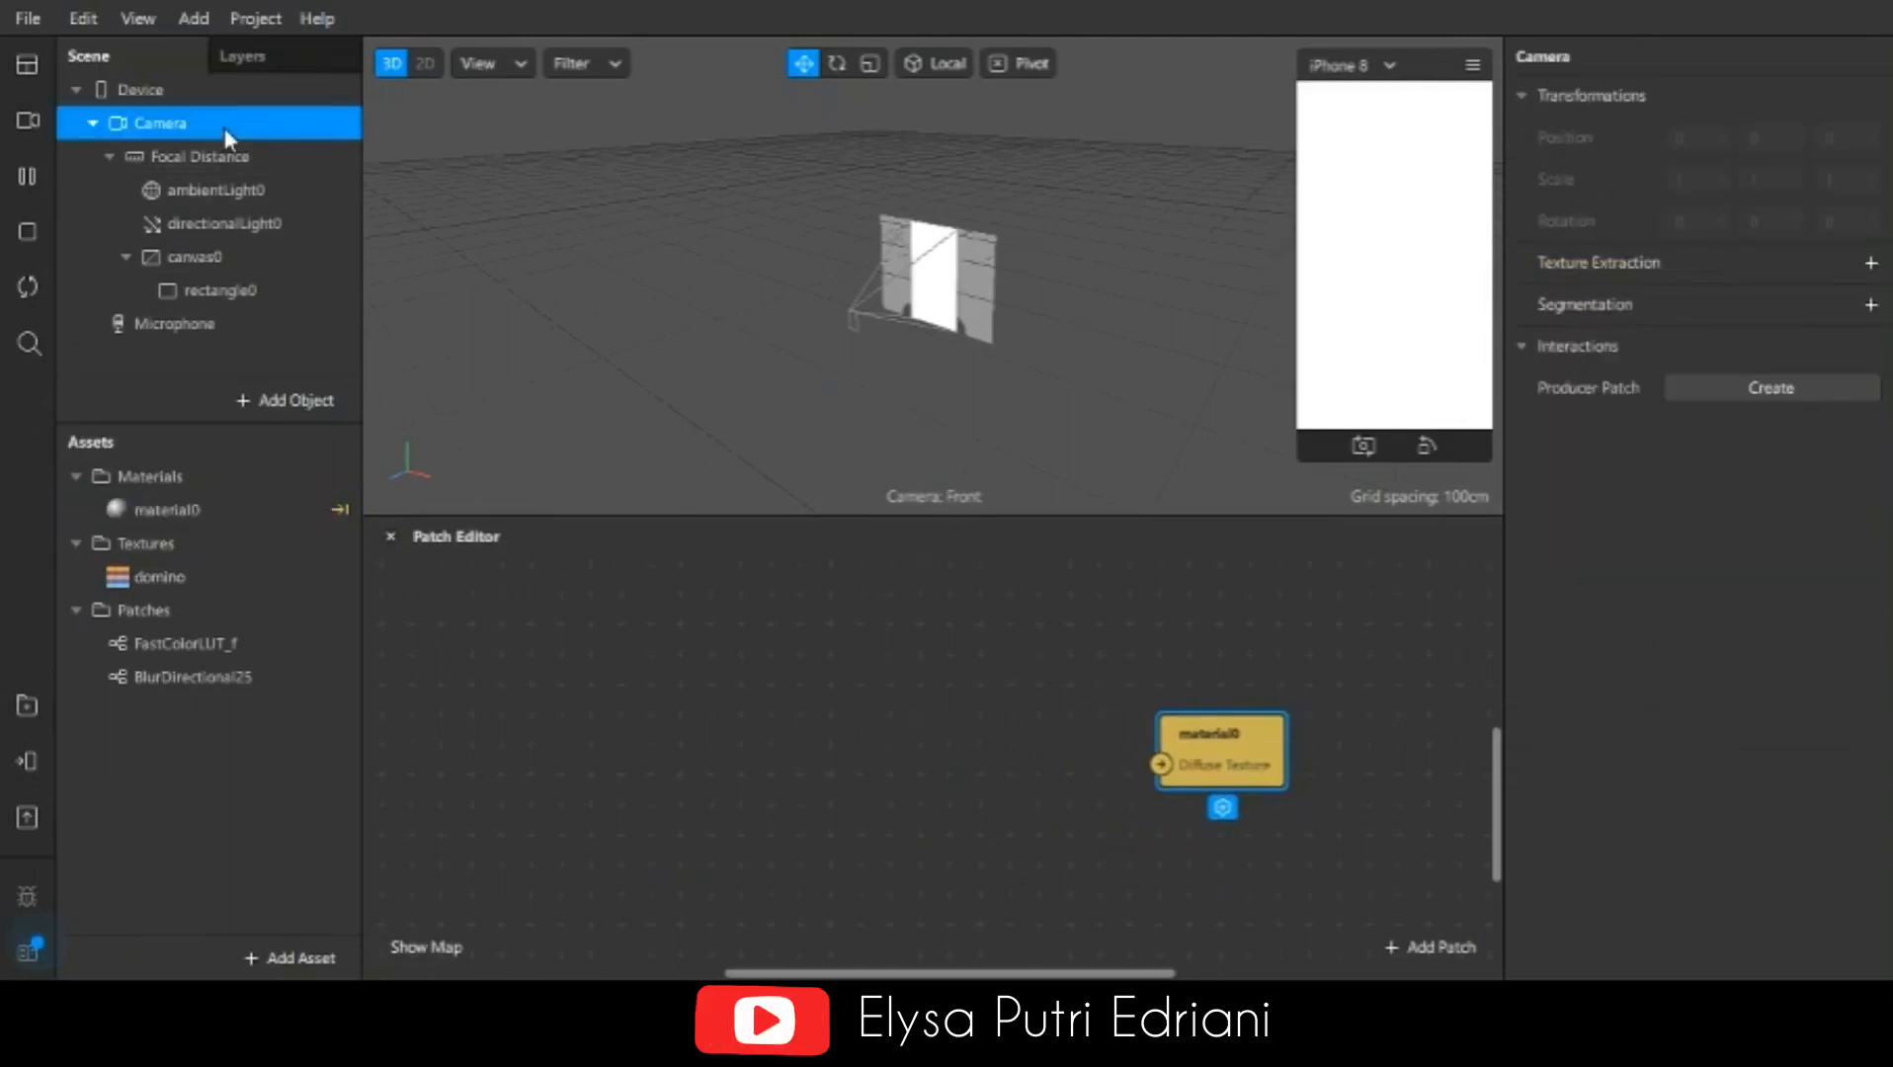
left_click(1869, 263)
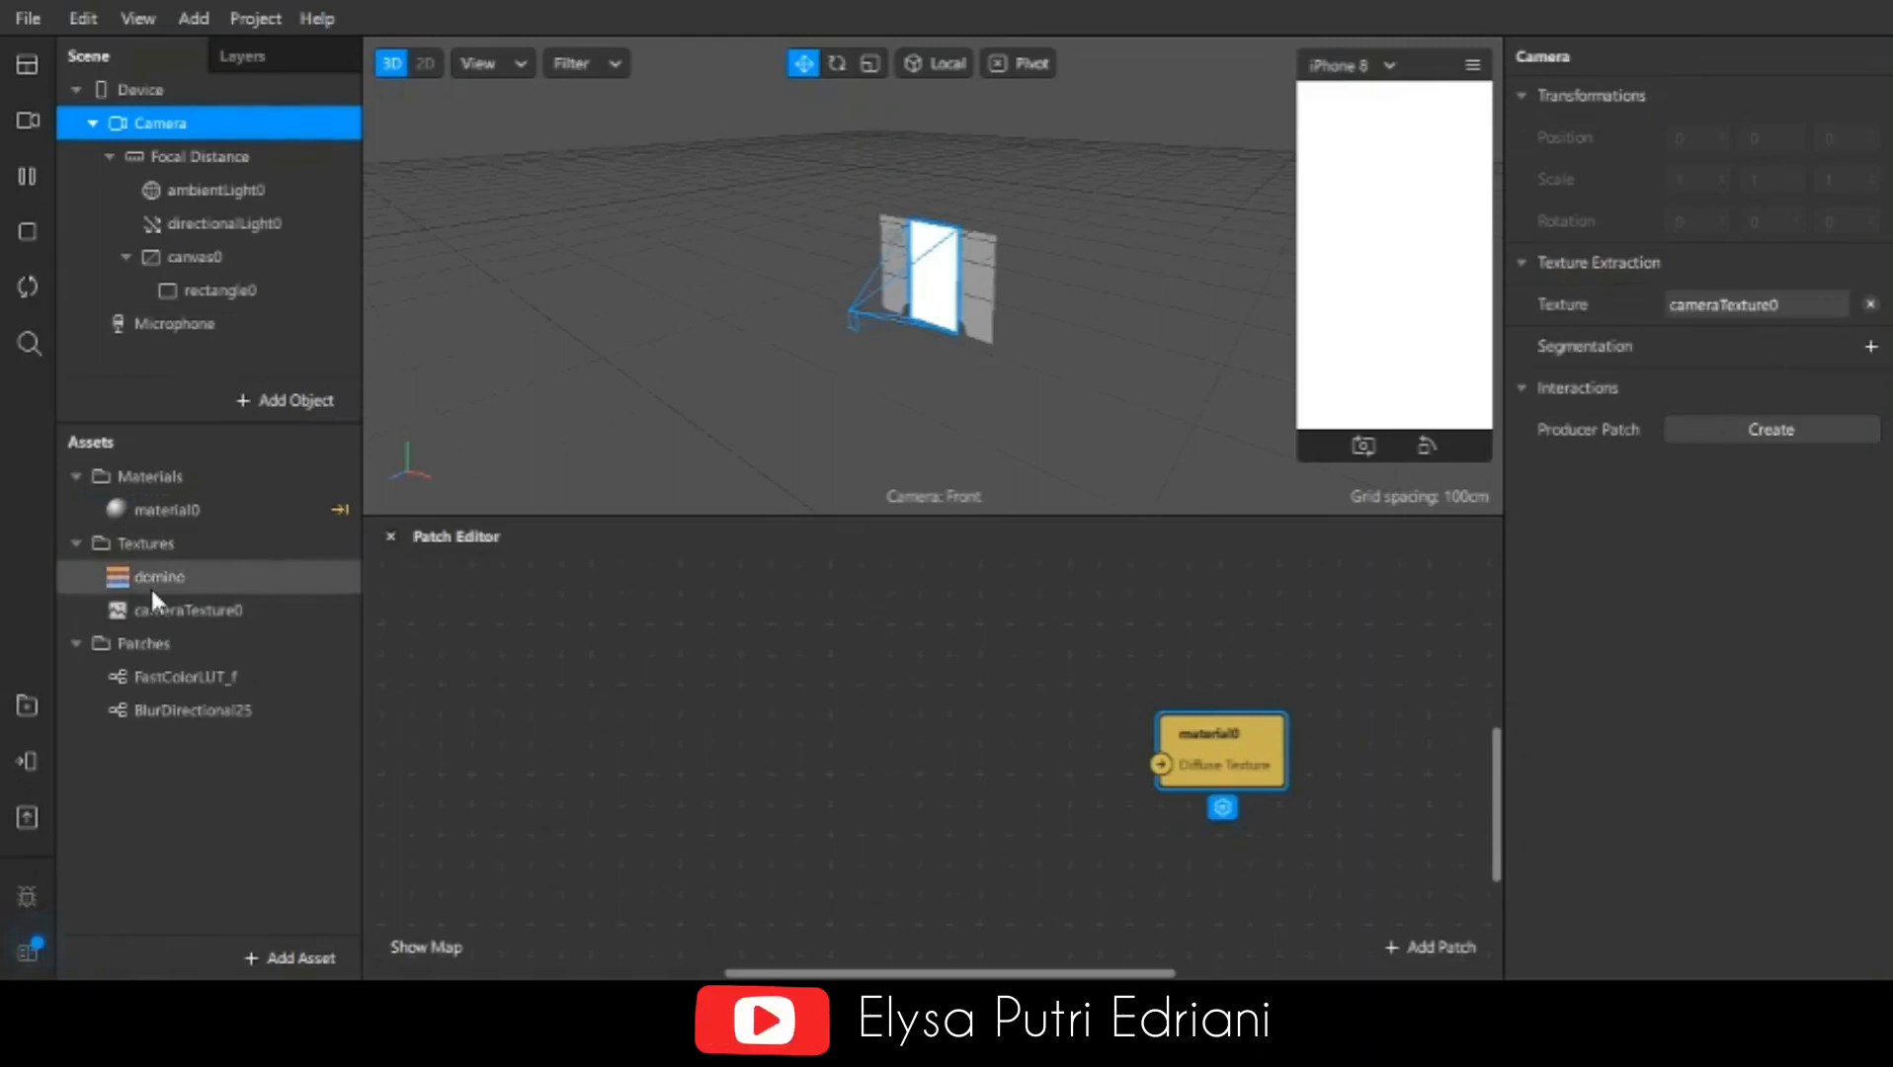
left_click_drag(110, 609, 545, 692)
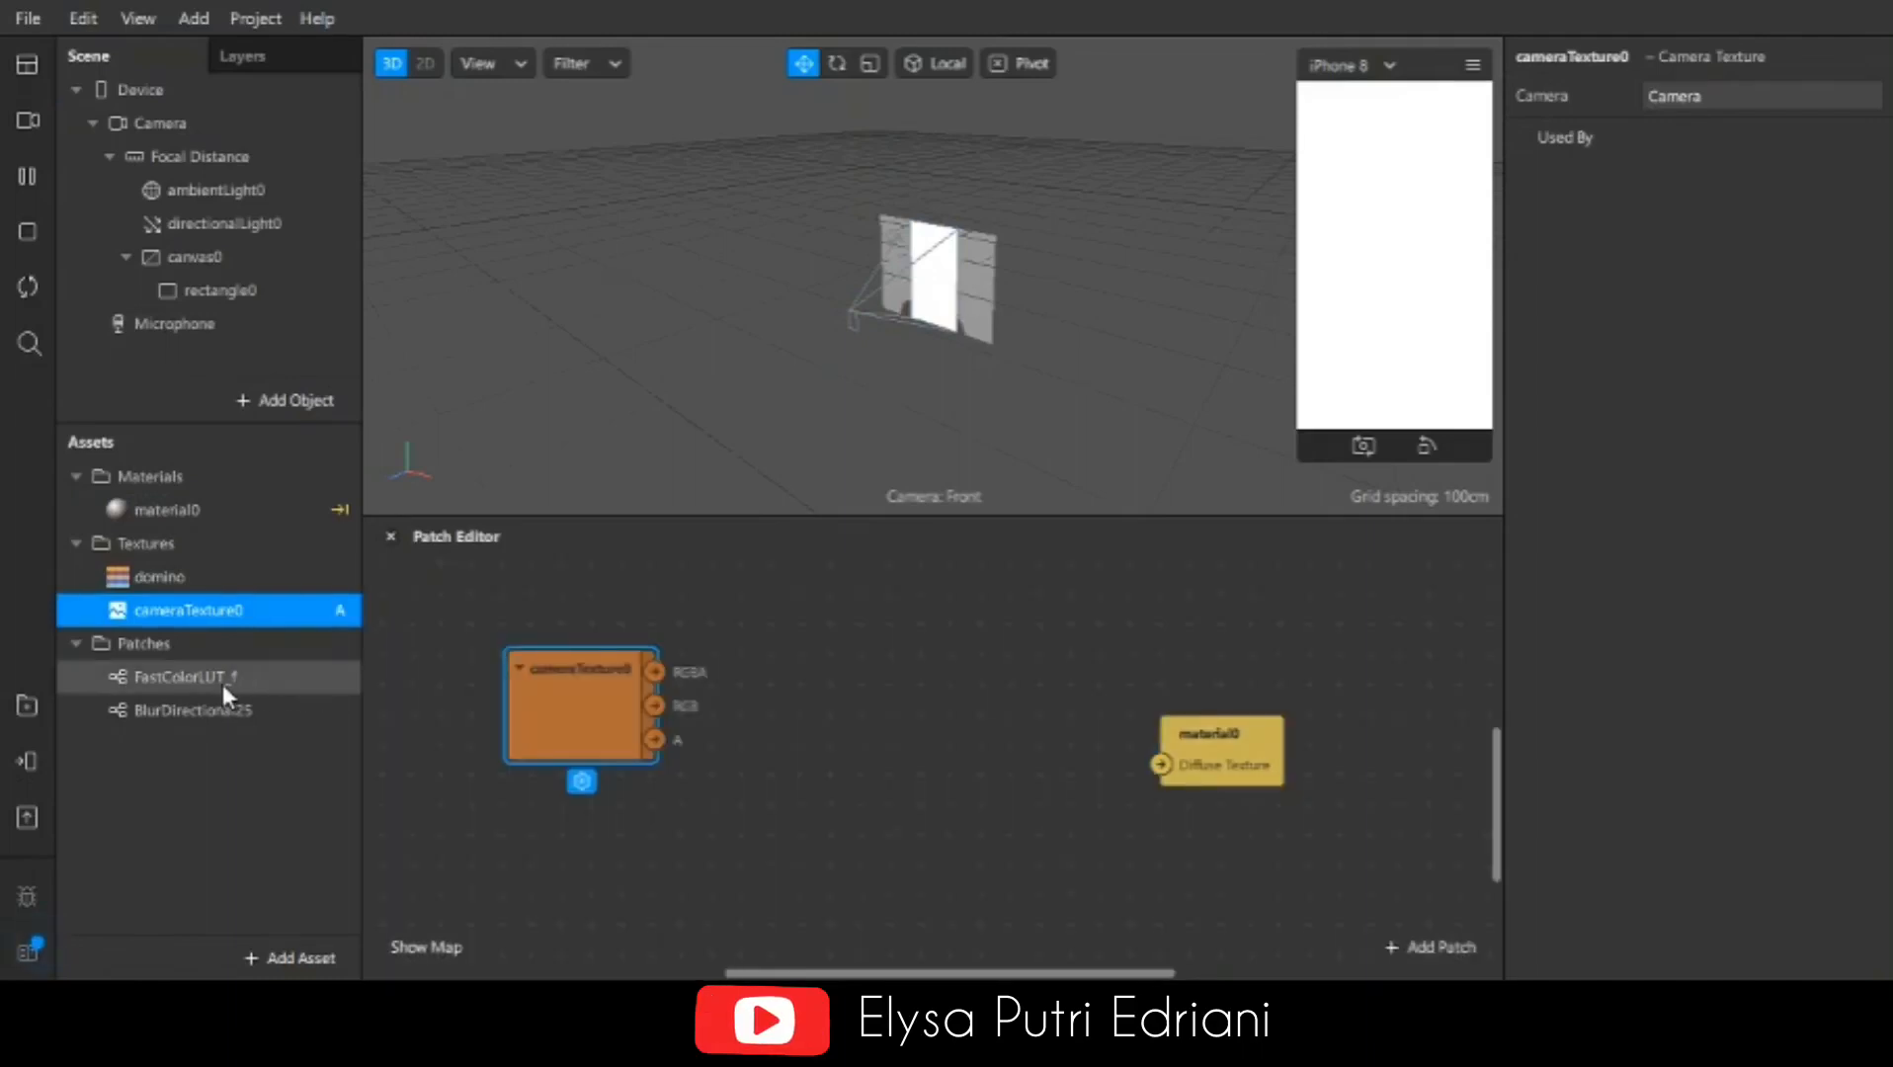
Step: Add the FastColorLUT_f patch and the domino texture patch to the Patch Editor between the camera texture and the material
left_click_drag(89, 676, 882, 718)
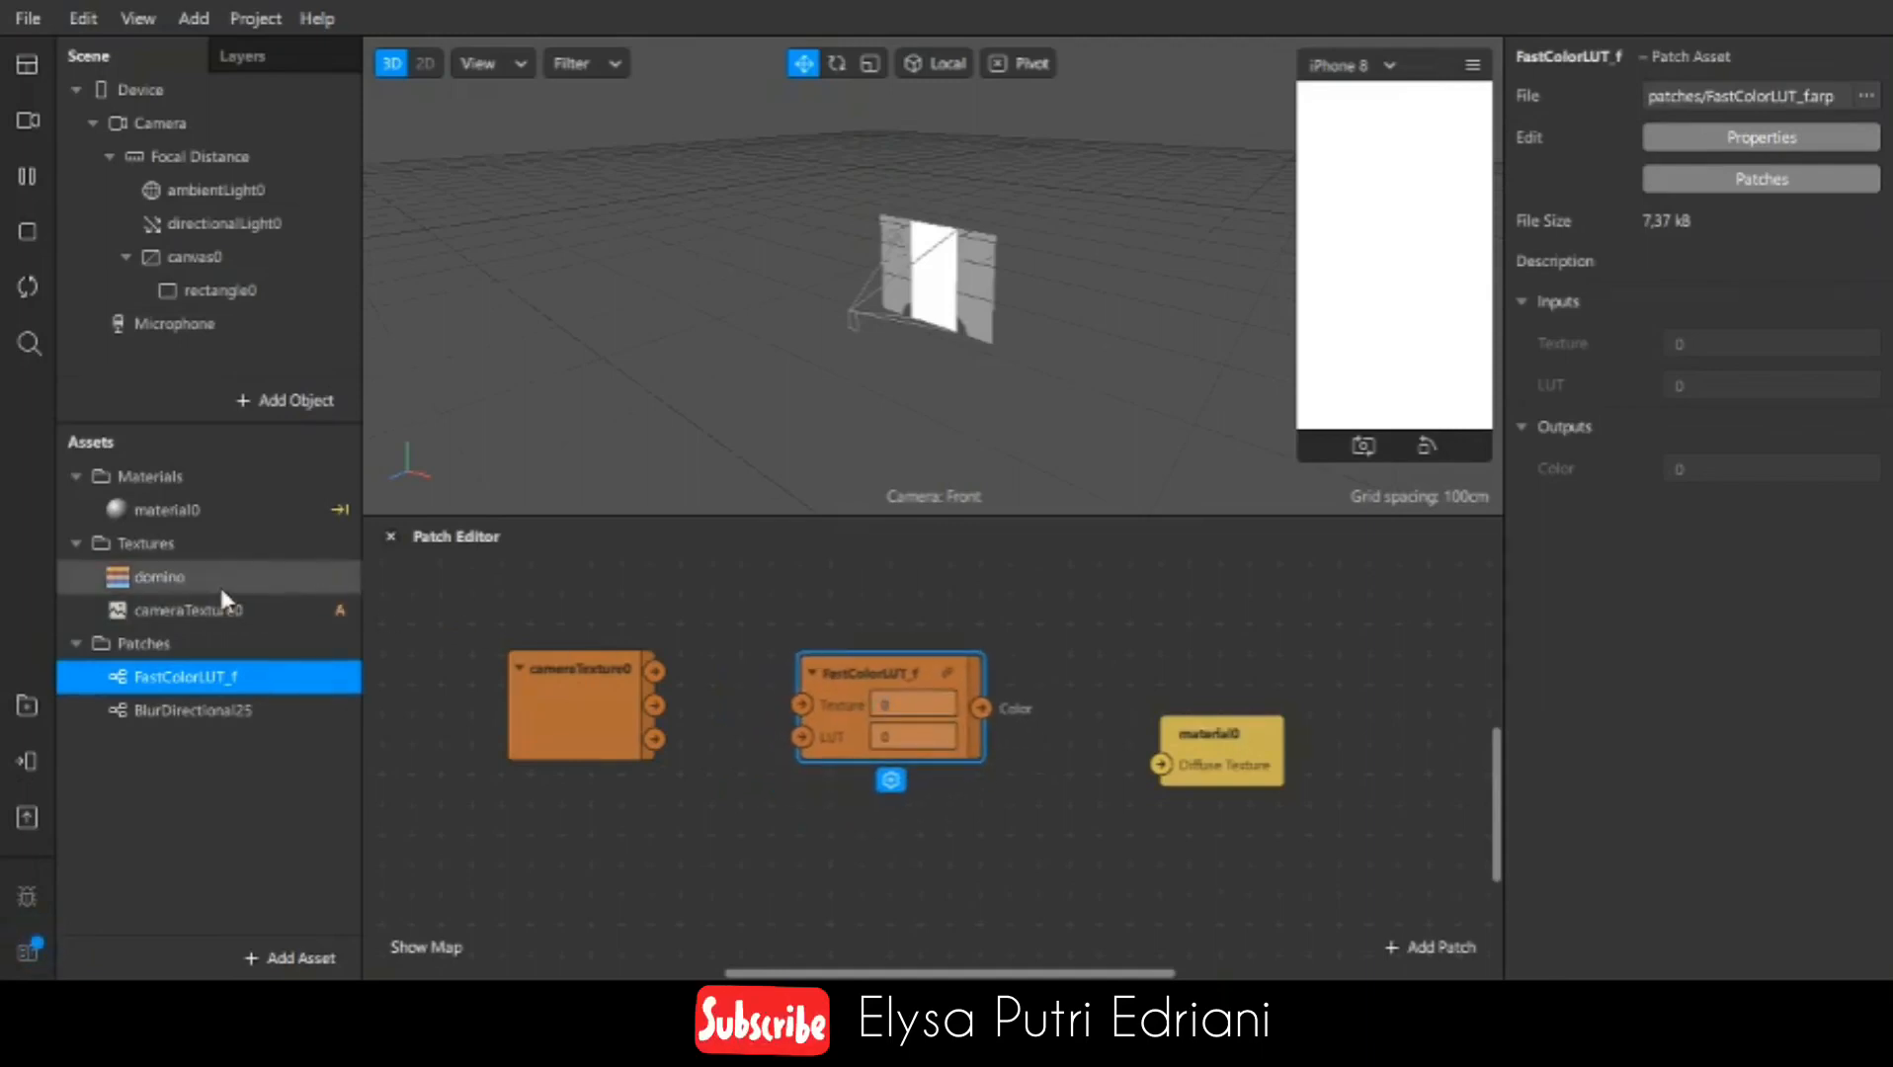
left_click(138, 580)
left_click_drag(137, 576, 638, 861)
left_click_drag(832, 736, 831, 763)
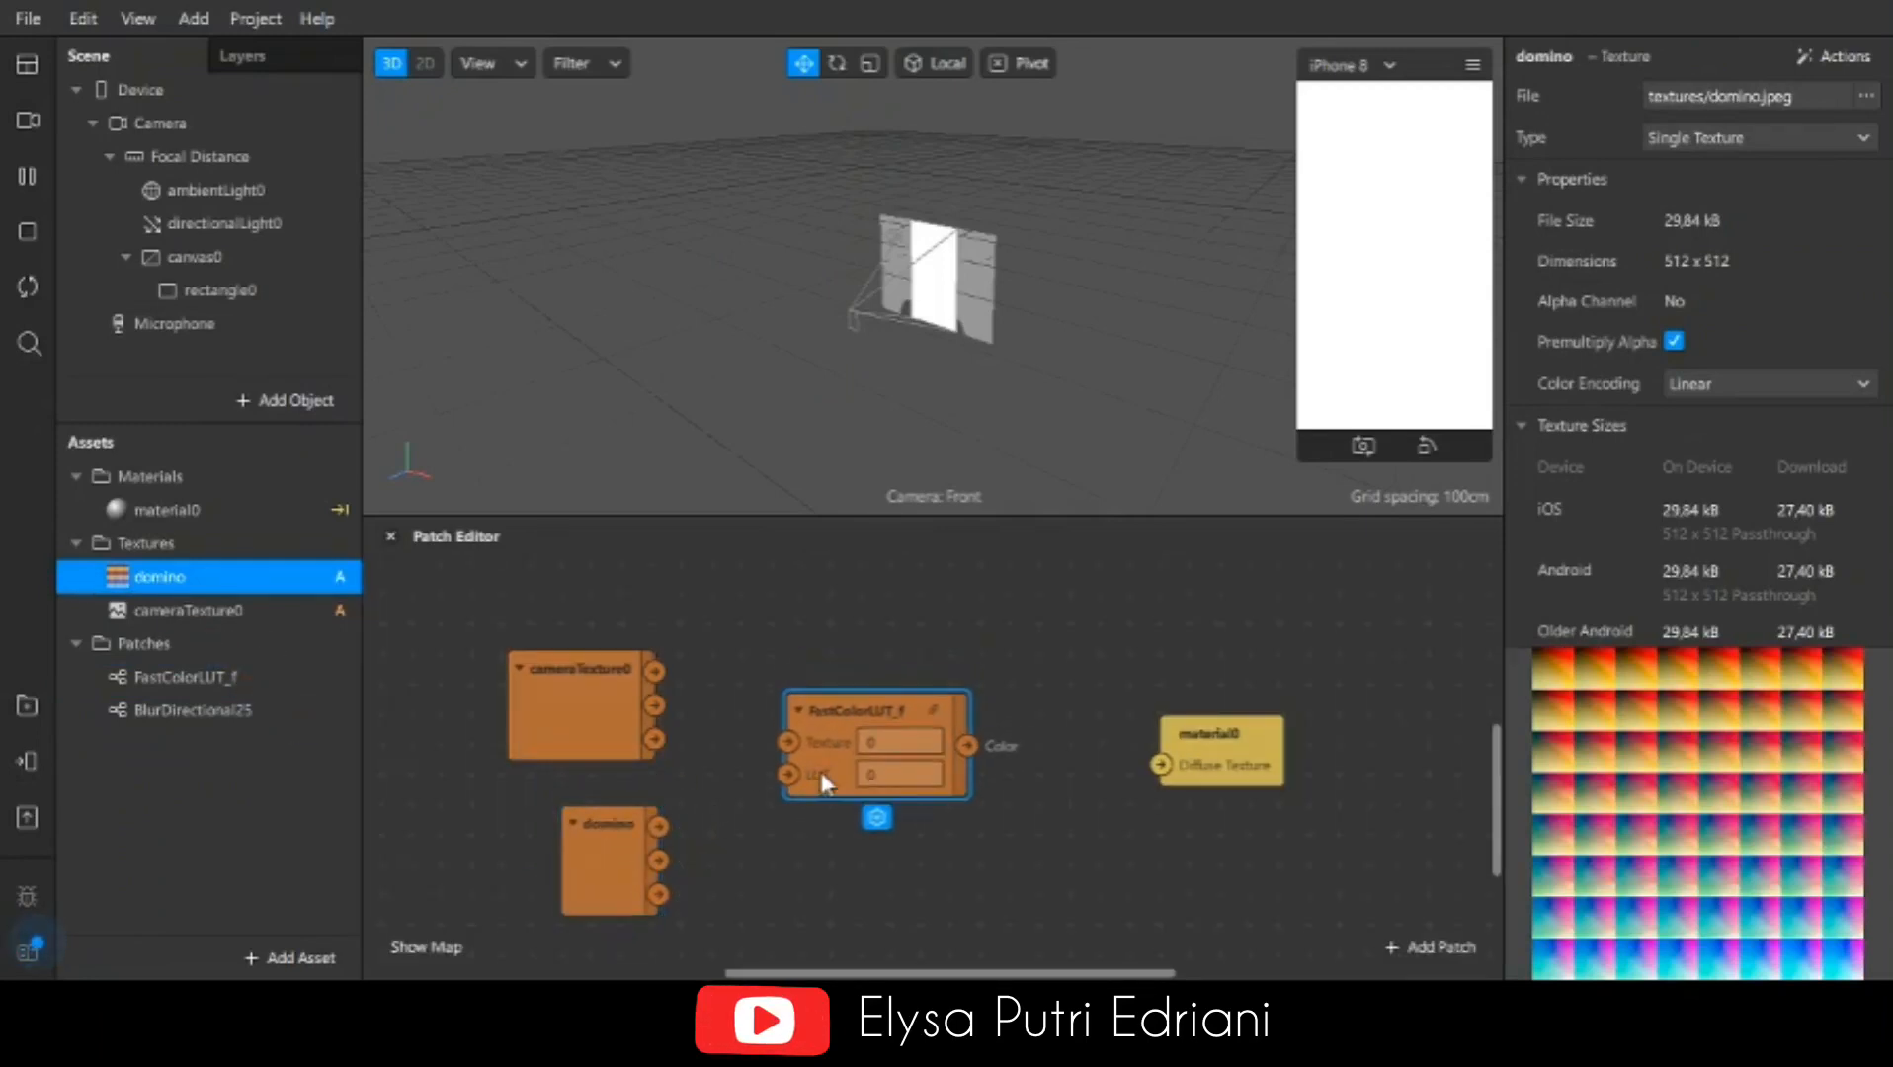
Step: Connect the camera texture's RGBA to FastColorLUT_f's Texture, domino's RGBA to its LUT, and its Color output to the material's Diffuse Texture
left_click_drag(655, 672, 801, 735)
left_click_drag(659, 828, 802, 767)
left_click_drag(1235, 768, 1265, 737)
left_click_drag(989, 739, 1189, 741)
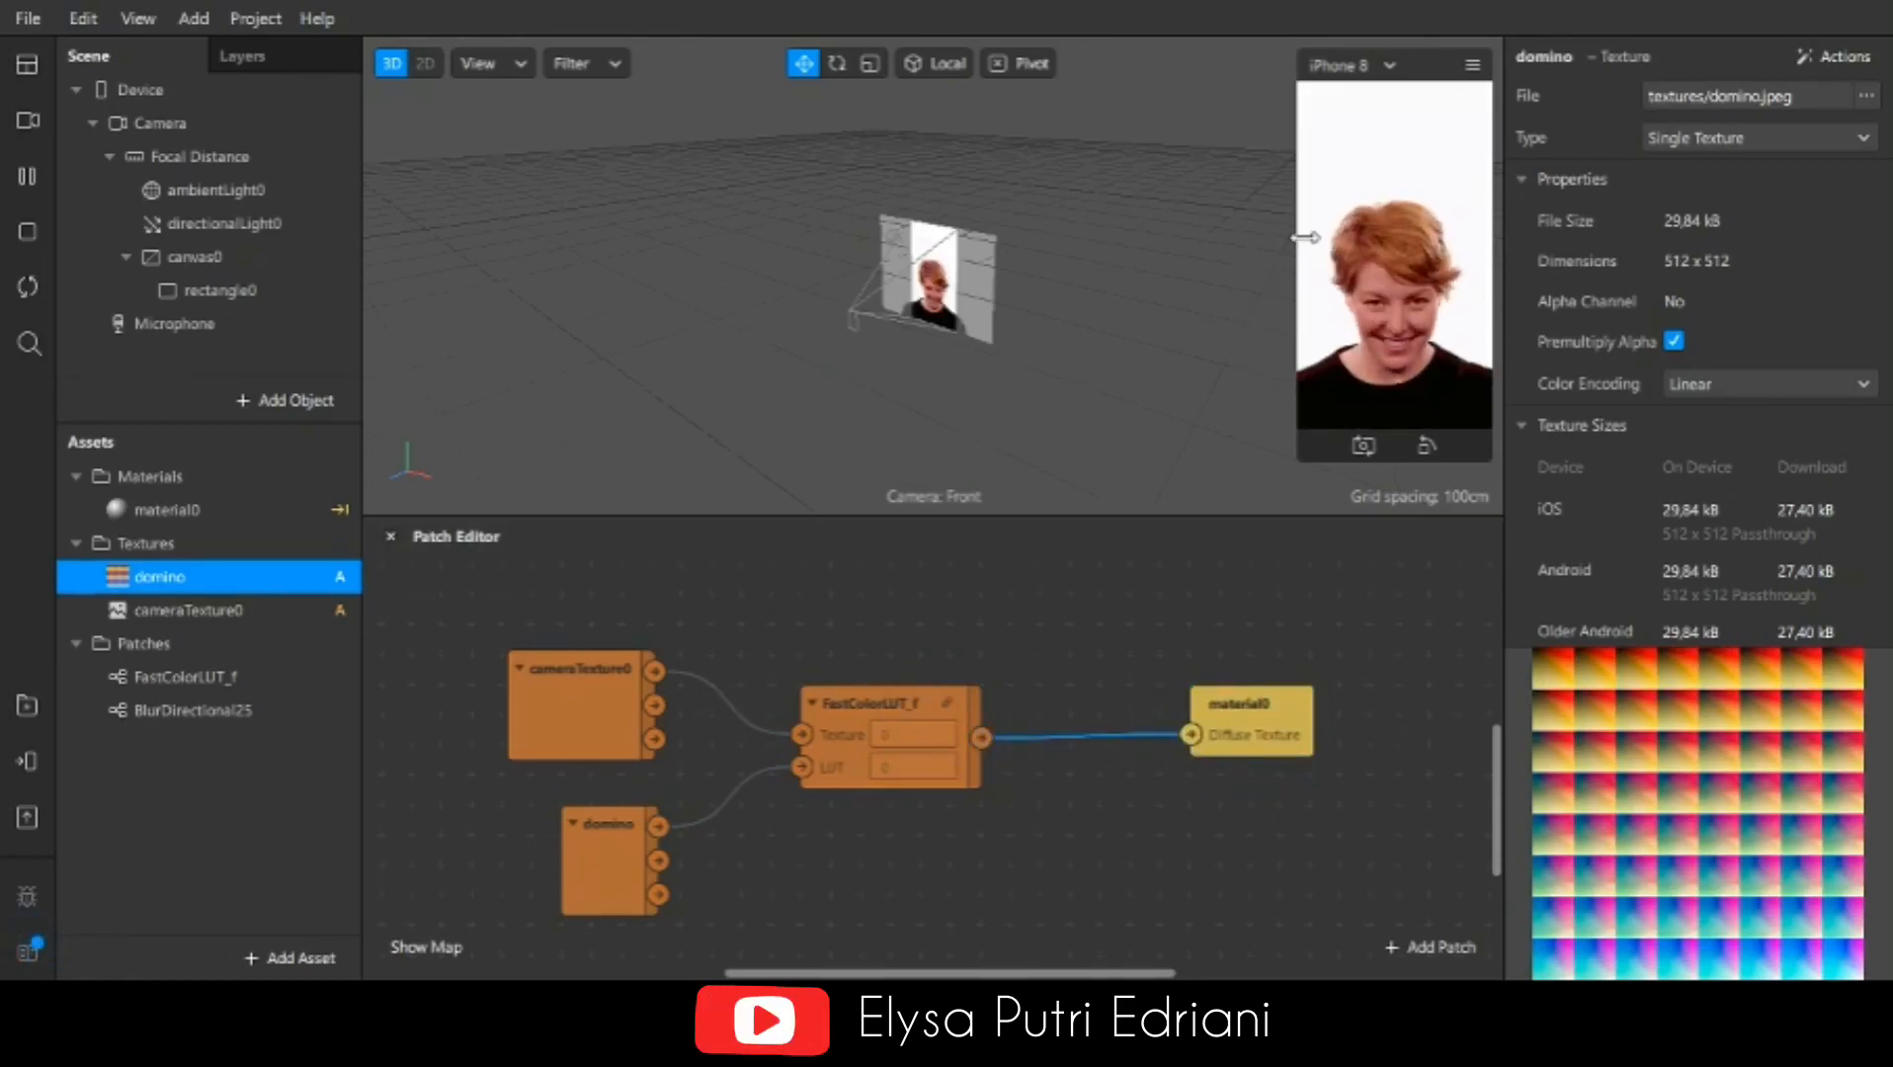
Step: Enlarge the device preview and the Patch Editor, and place a BlurDirectional25 patch below FastColorLUT_f
left_click_drag(1297, 239, 1203, 376)
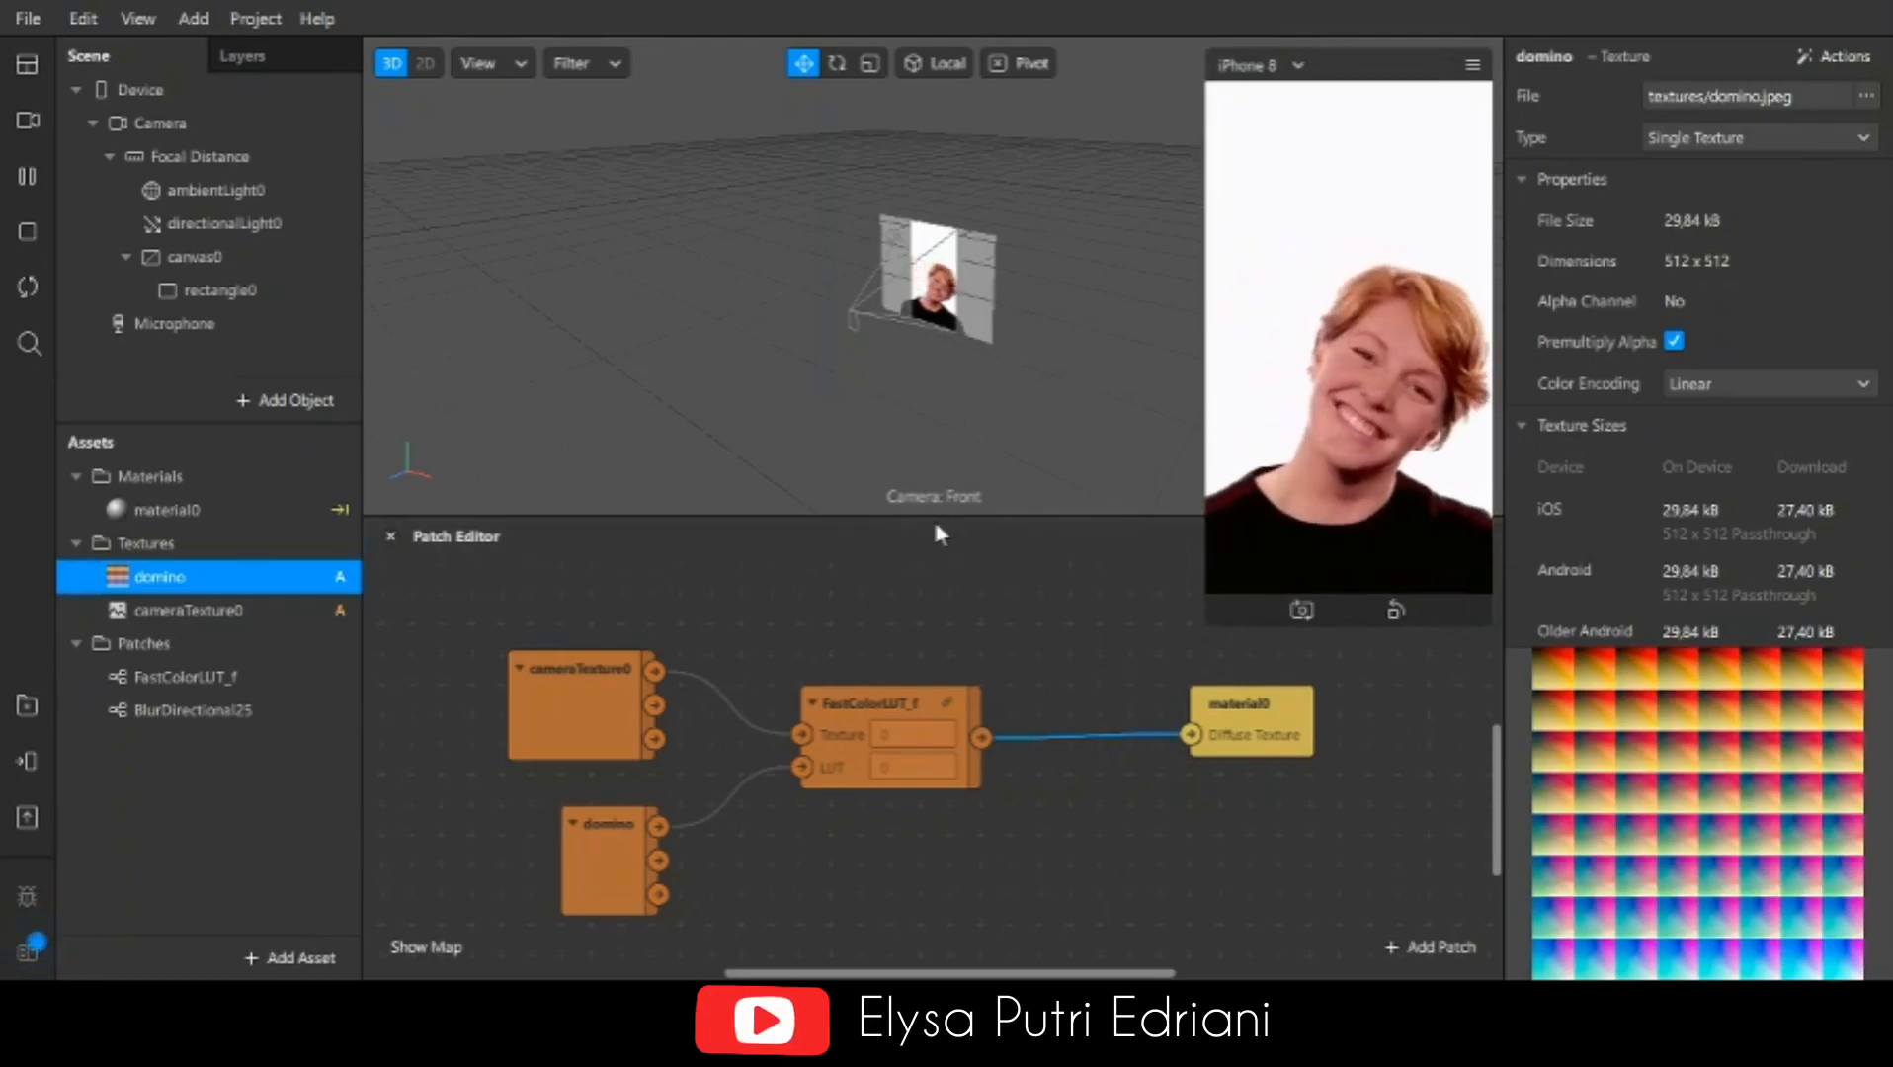
left_click_drag(934, 521, 935, 388)
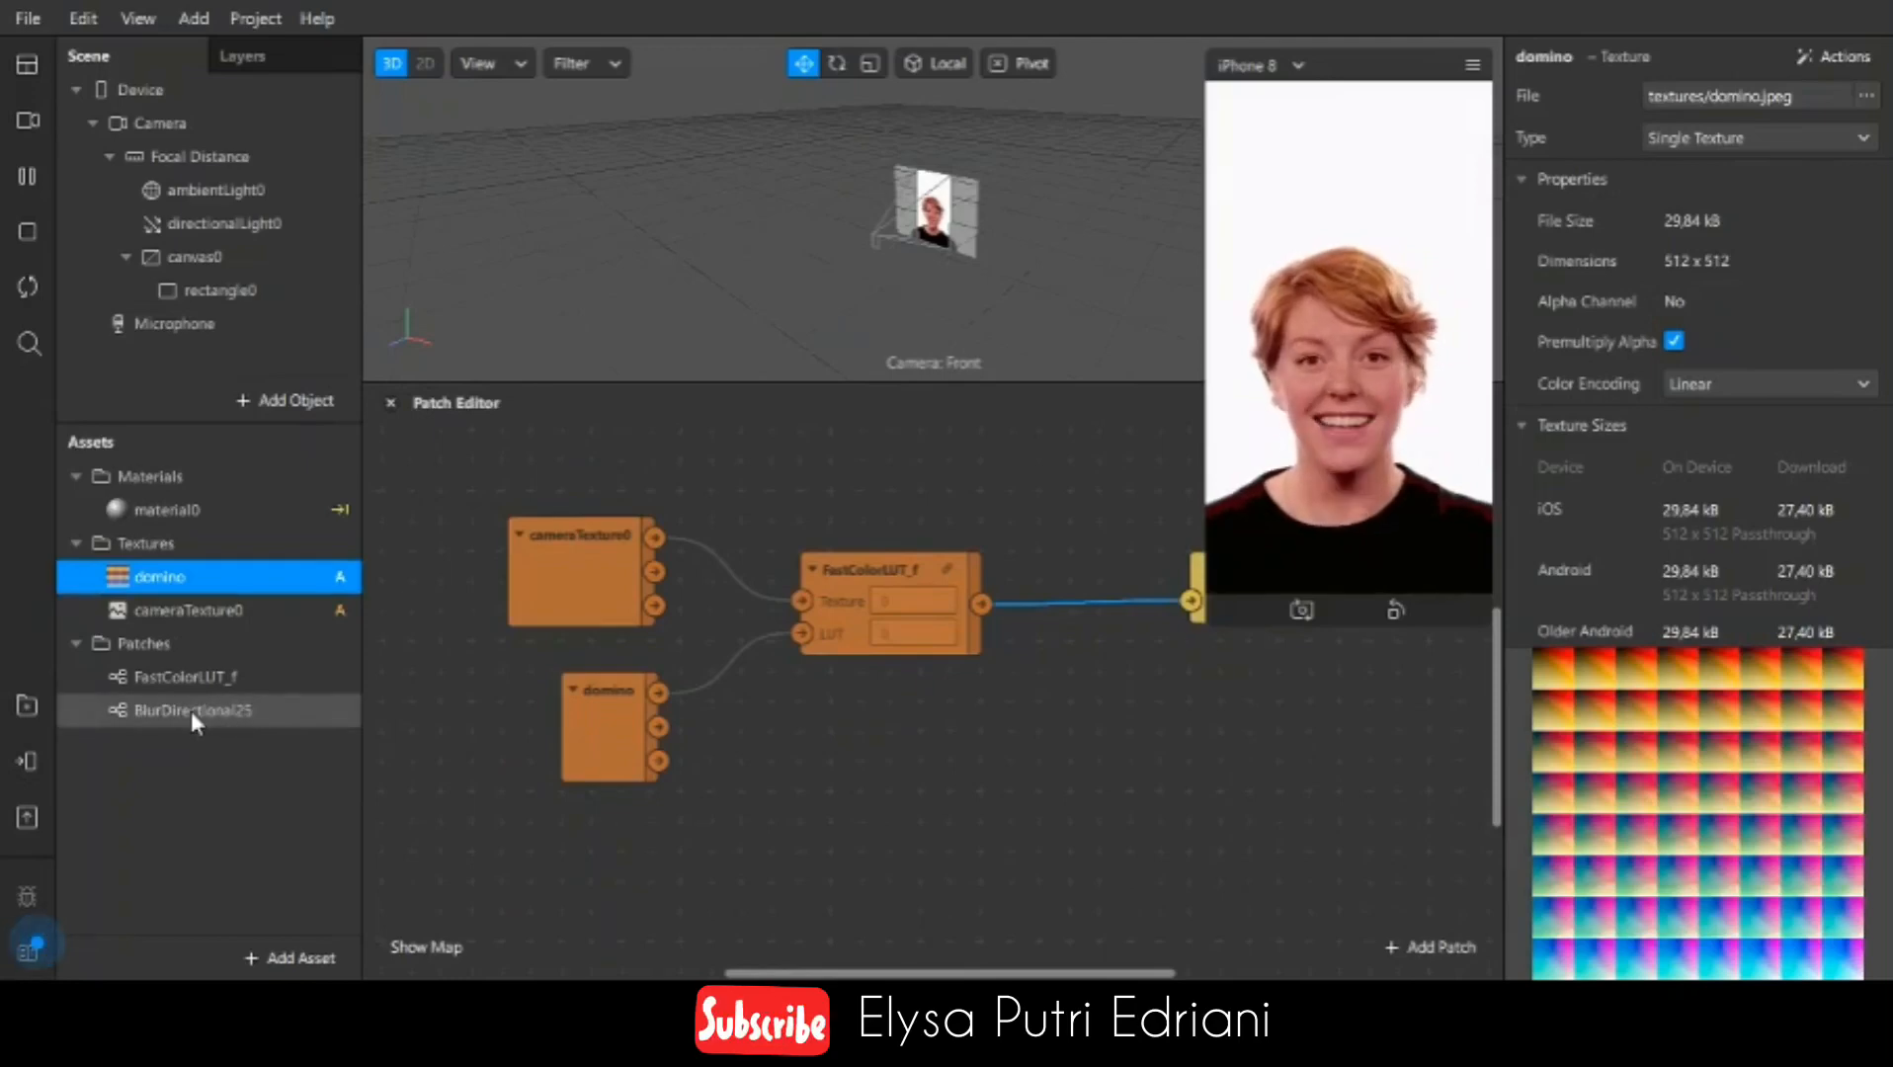
left_click(141, 709)
left_click_drag(1028, 802, 879, 841)
left_click_drag(667, 803, 659, 800)
left_click_drag(857, 798, 1099, 808)
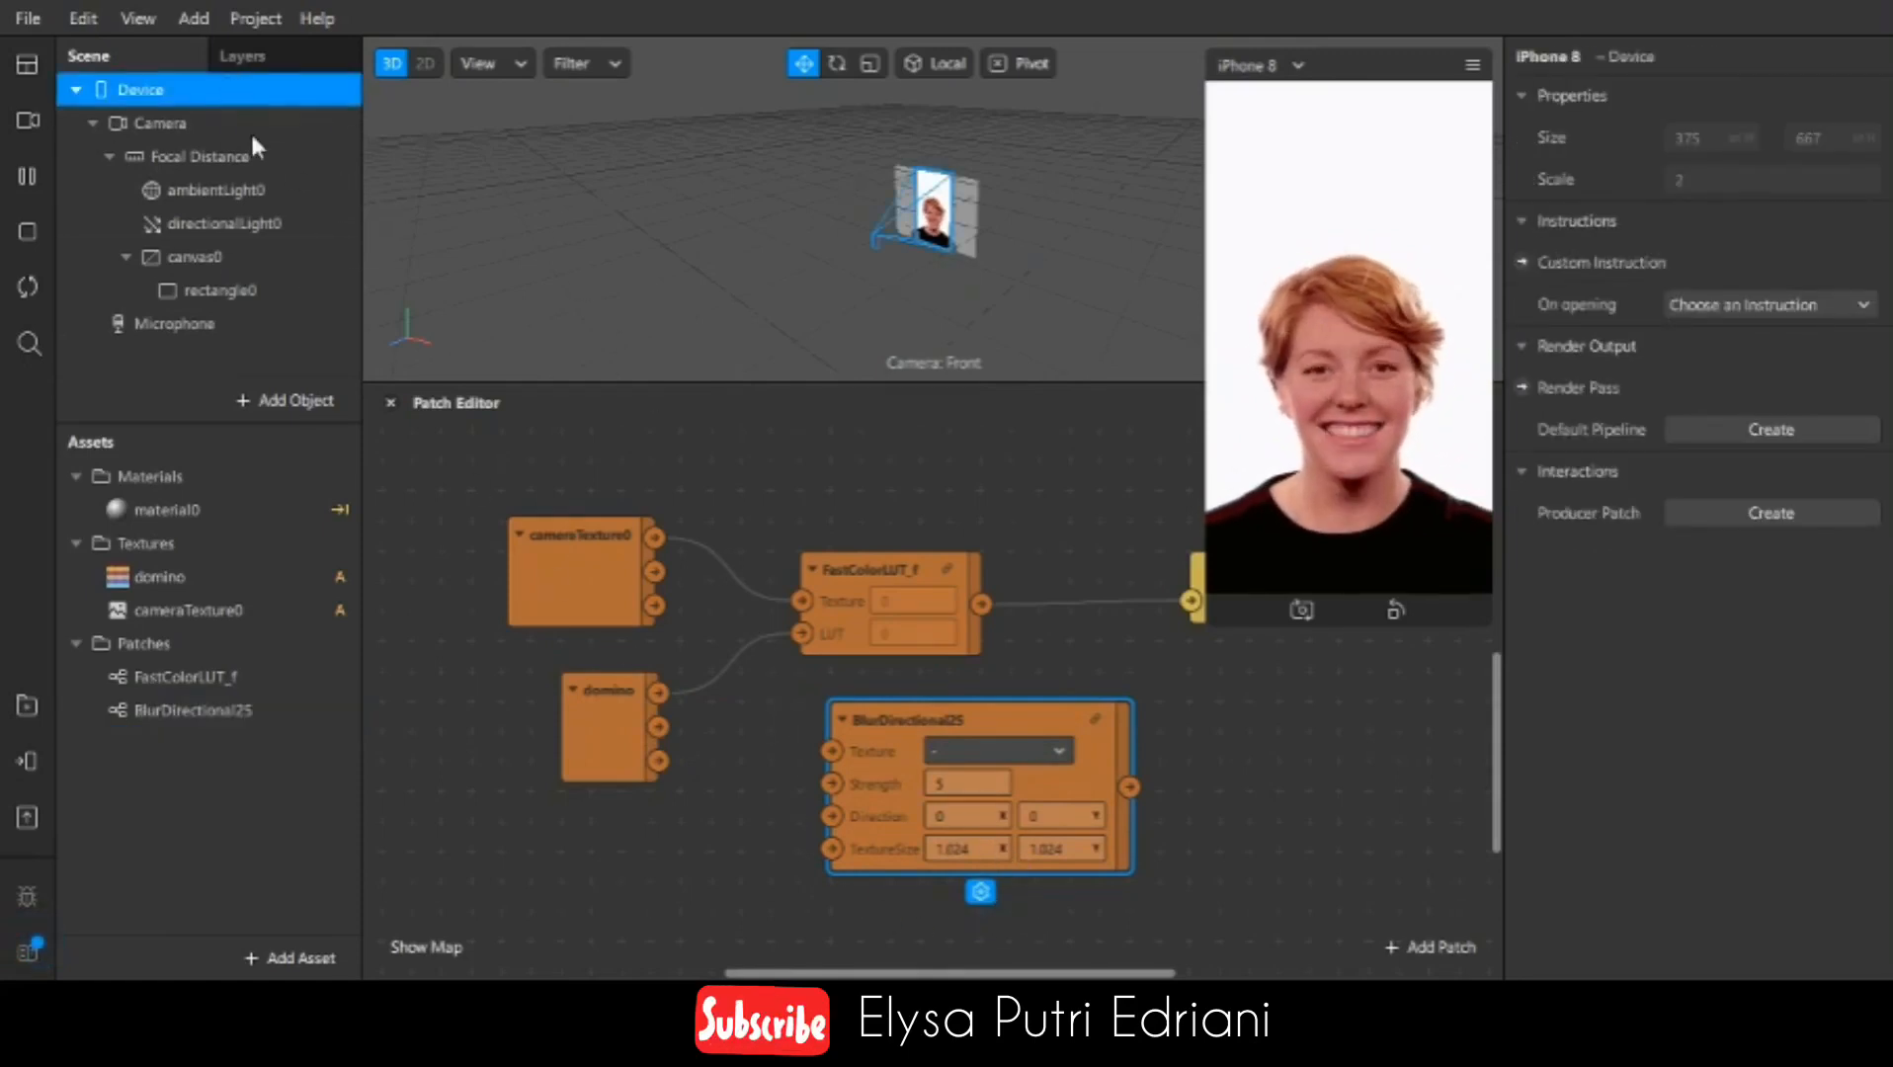
Step: Add a Device patch beside BlurDirectional25 and connect its Screen Size output to the blur's TextureSize input
left_click_drag(197, 89, 761, 780)
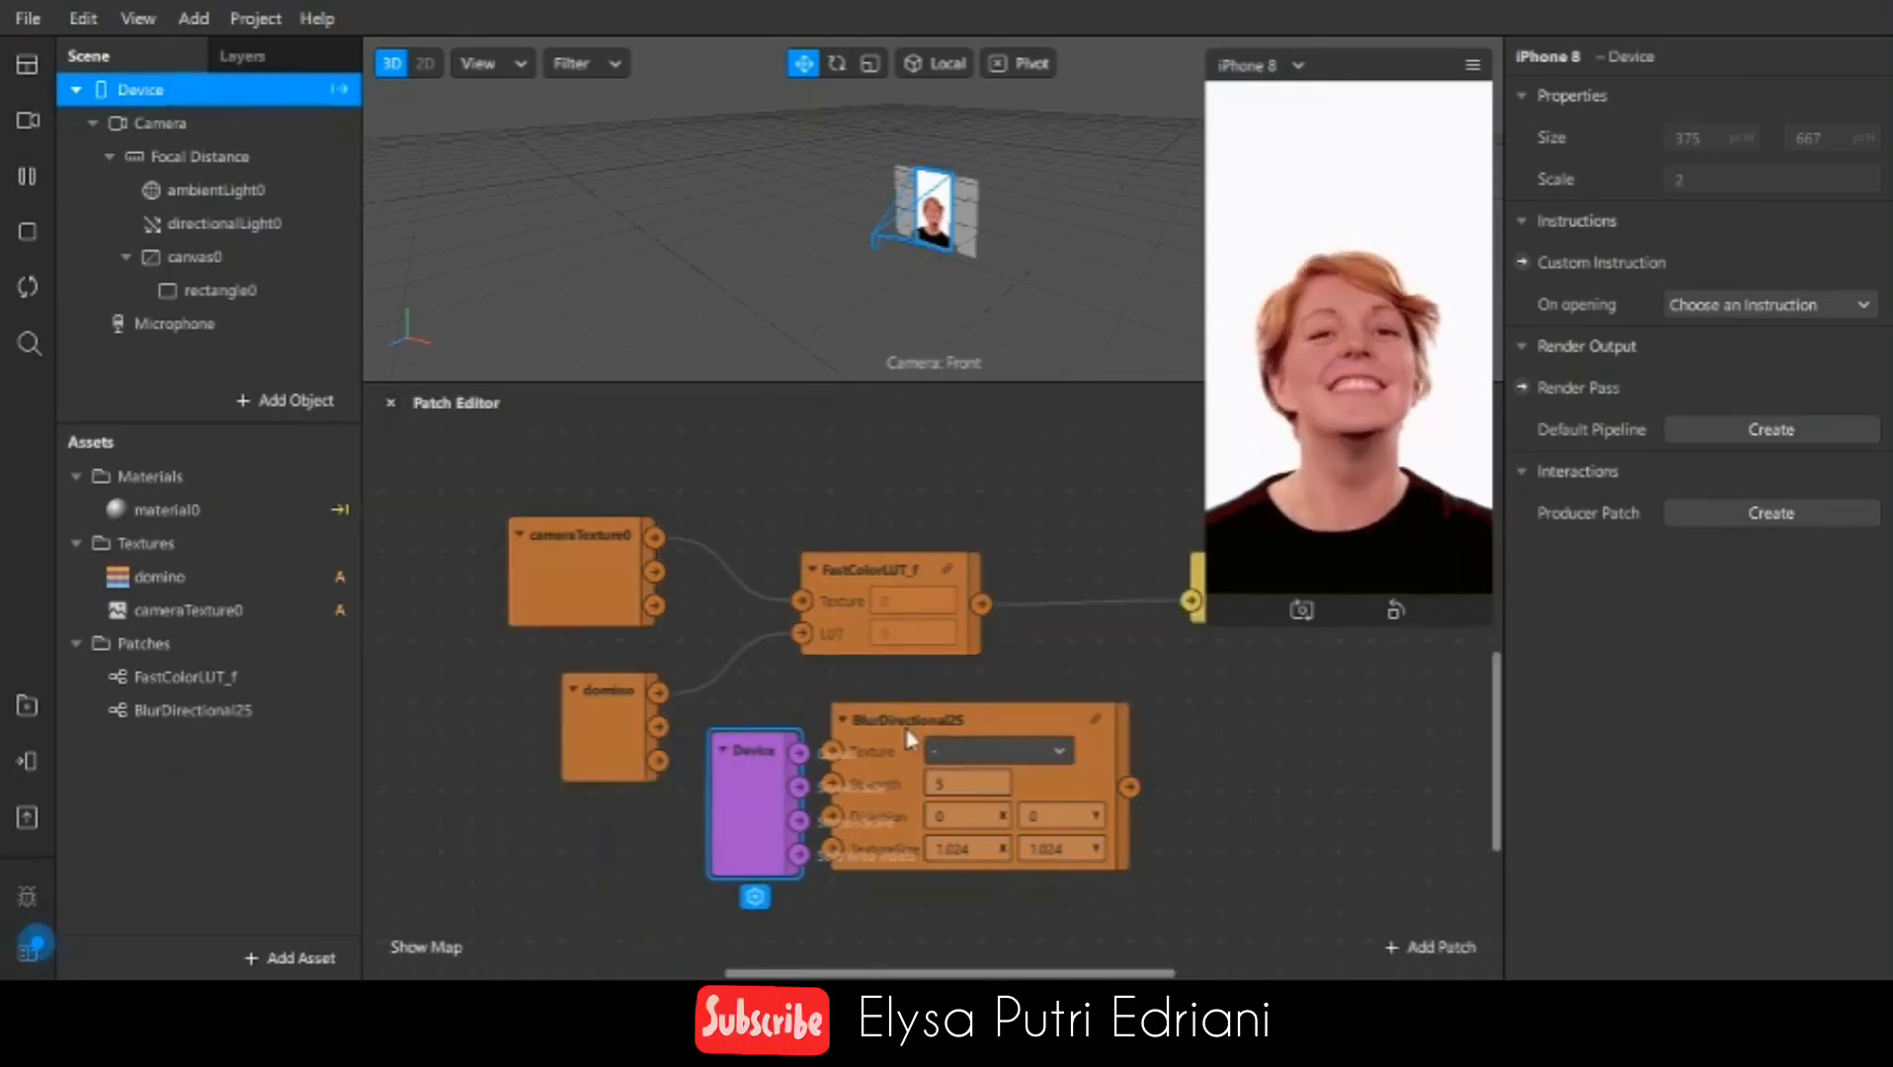
left_click_drag(910, 739, 1058, 739)
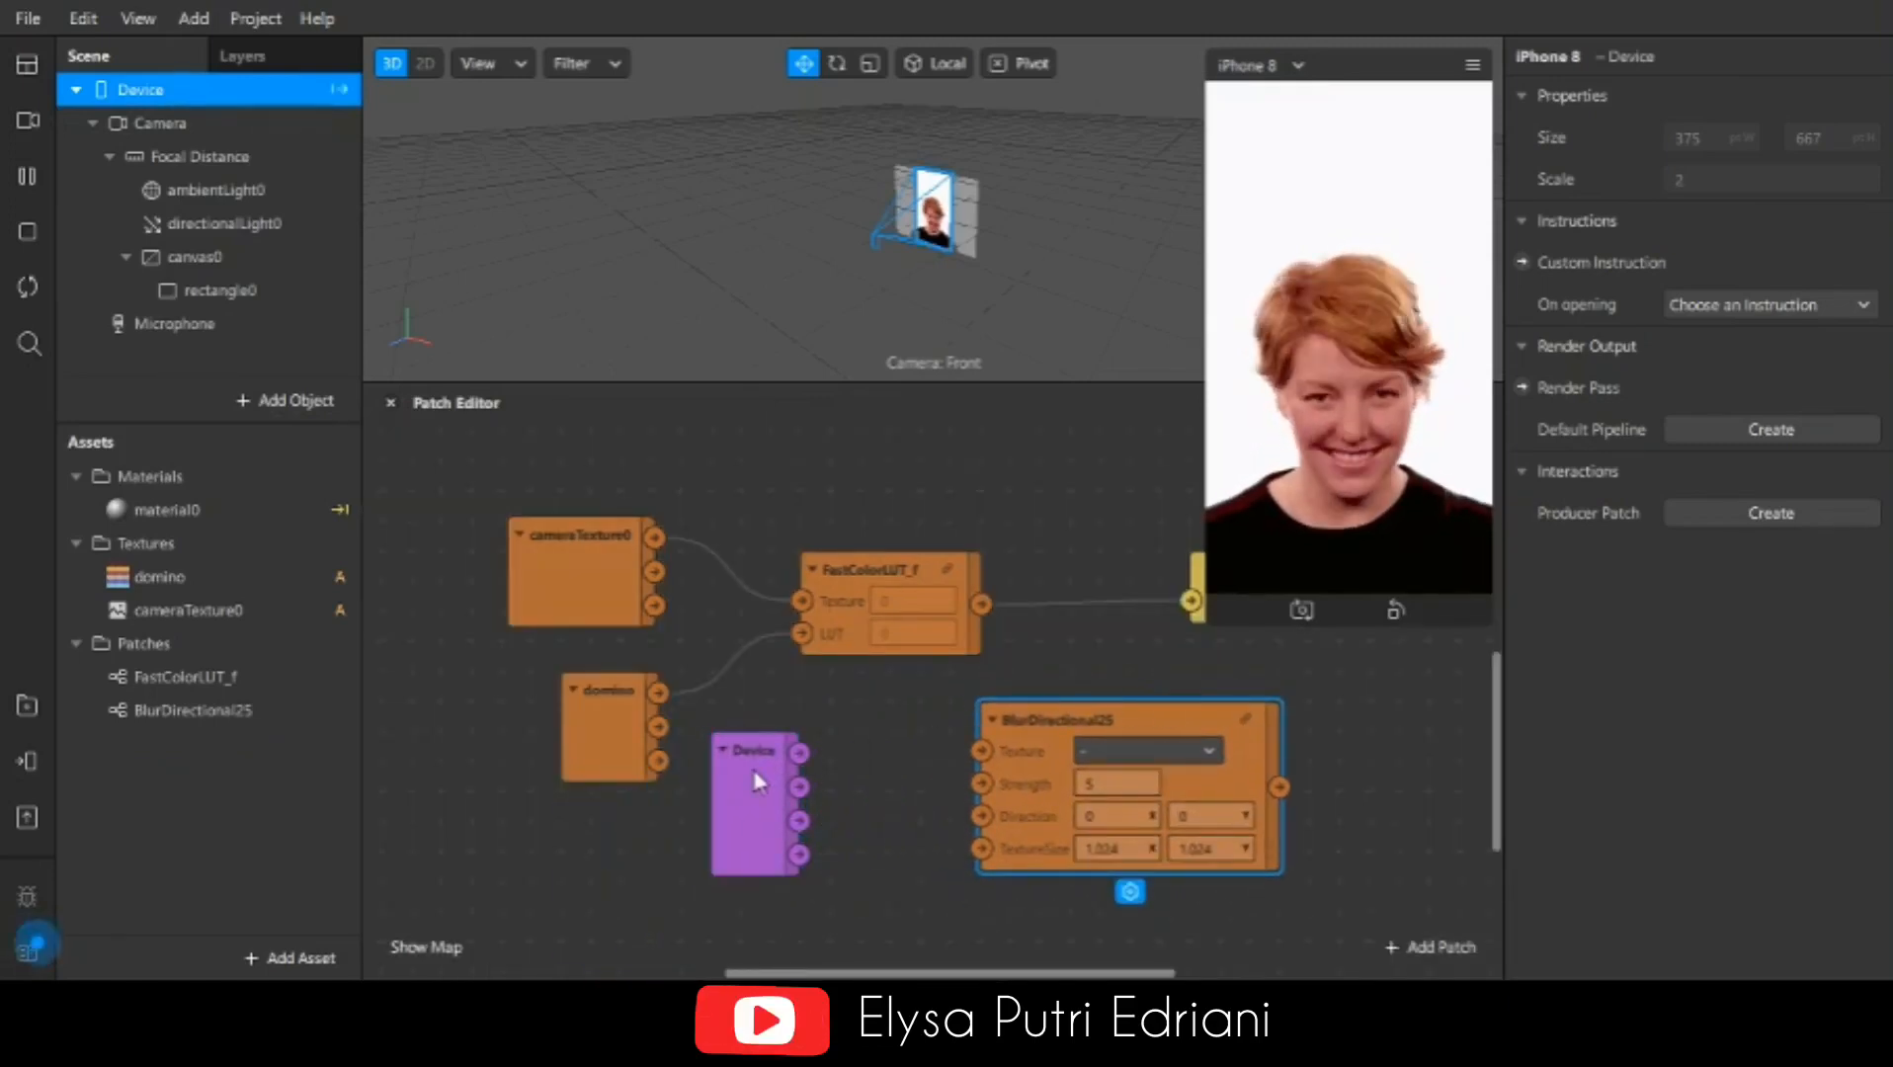
left_click_drag(757, 783, 782, 748)
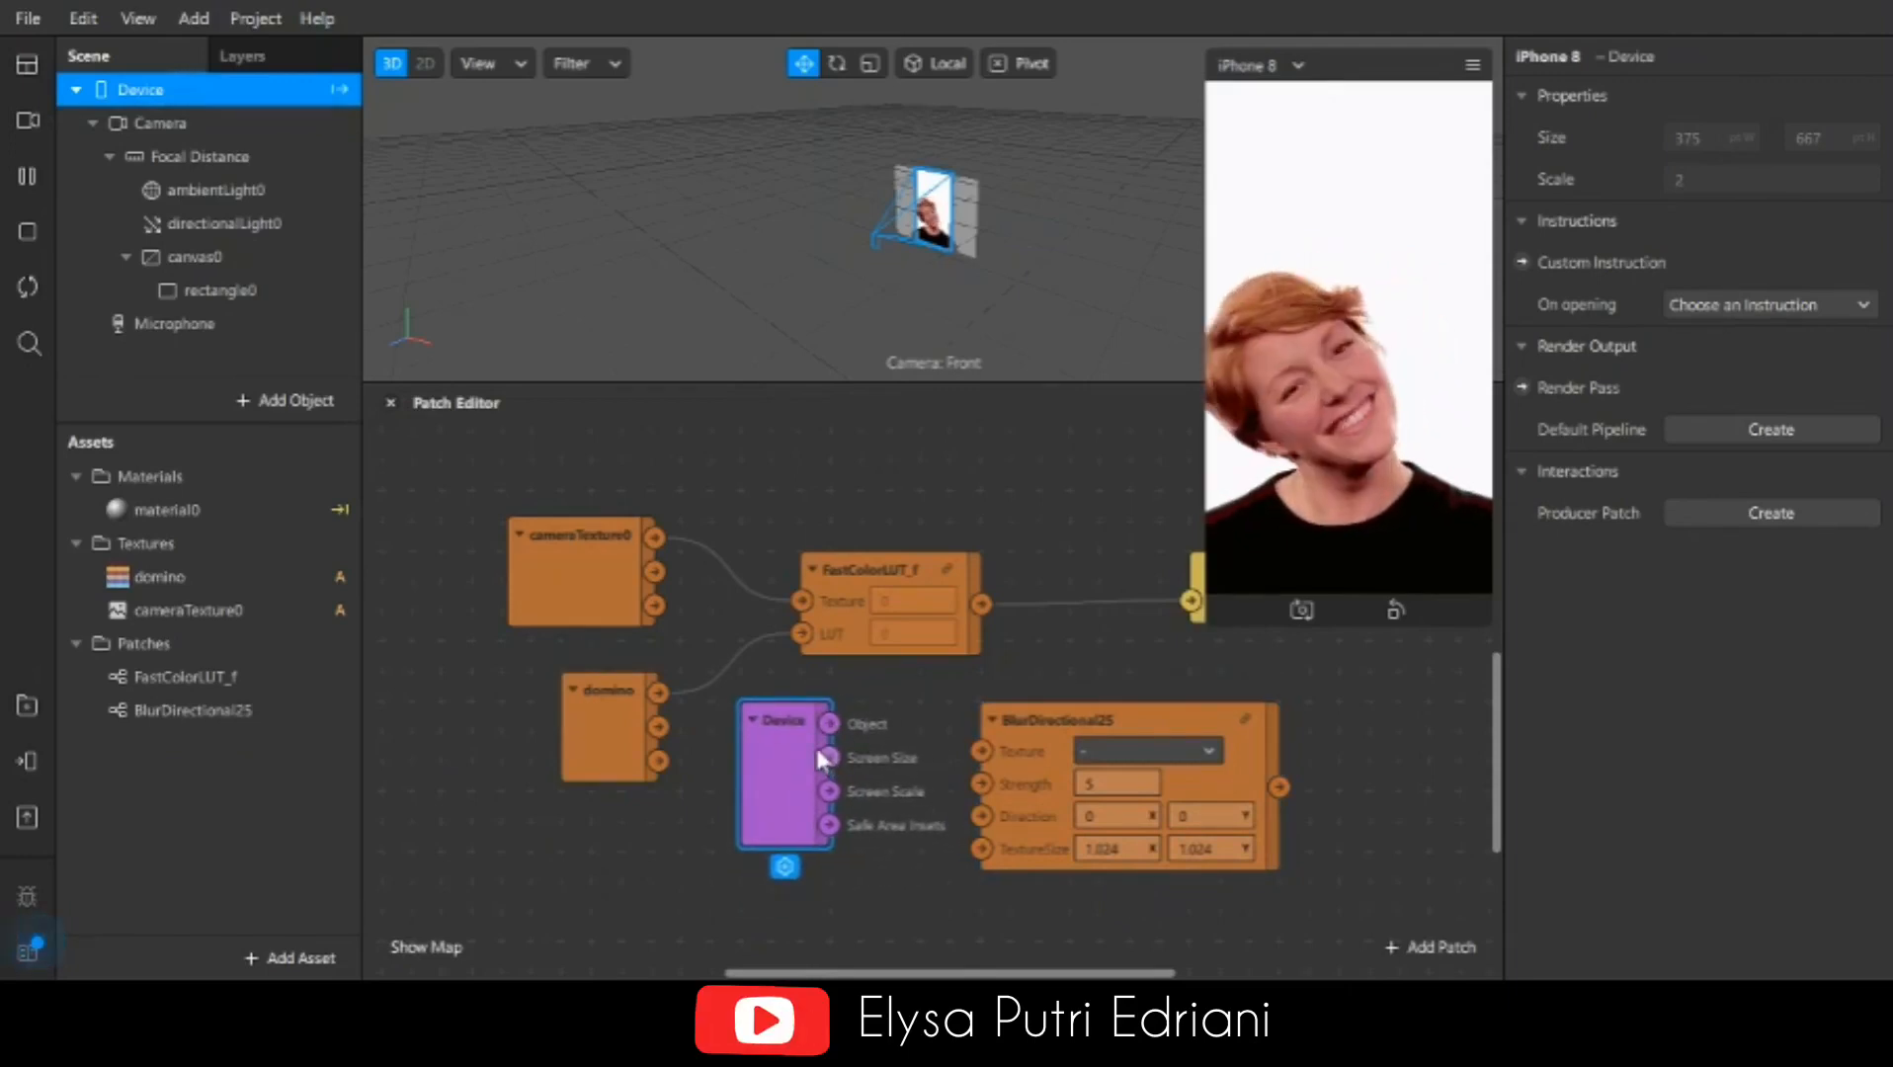
left_click_drag(829, 757, 981, 848)
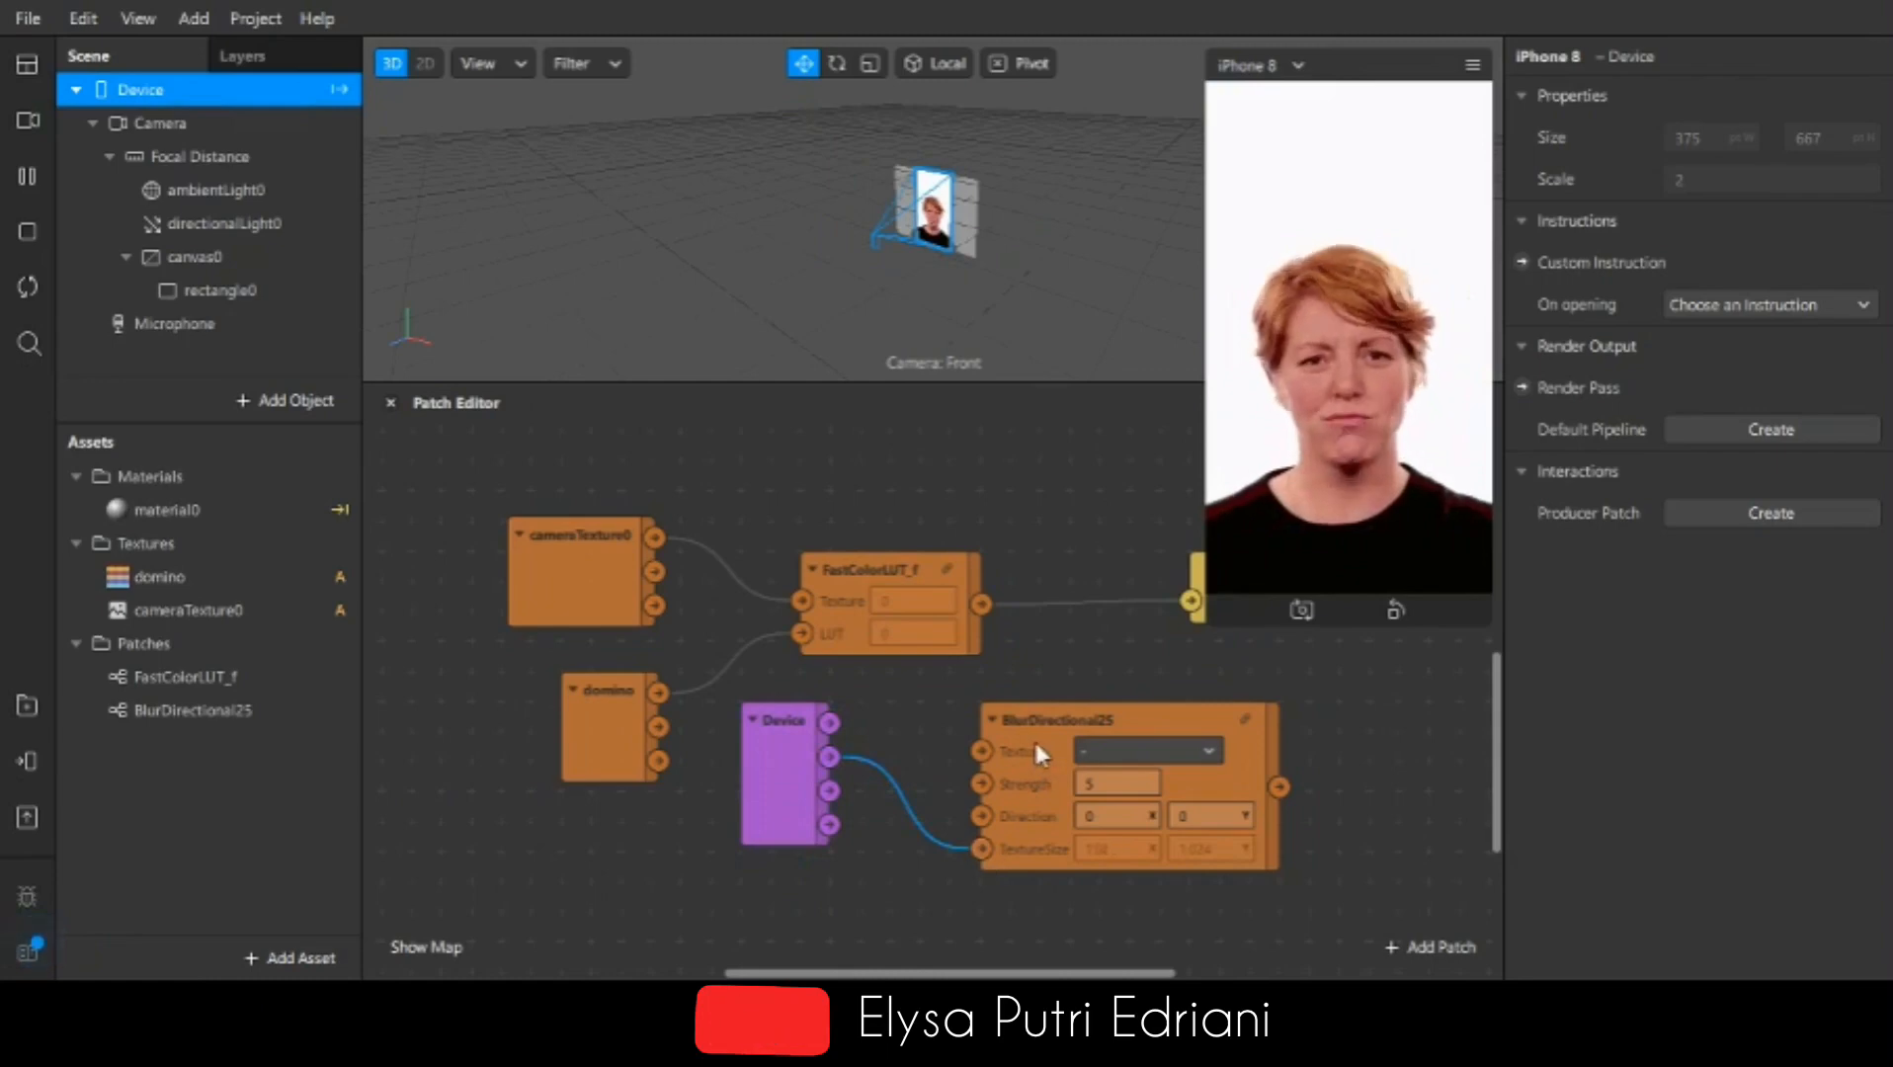
Step: Insert BlurDirectional25 between FastColorLUT_f and the material, wiring Color to the blur's Texture and the blur's output to Diffuse Texture
left_click_drag(1036, 748, 1154, 687)
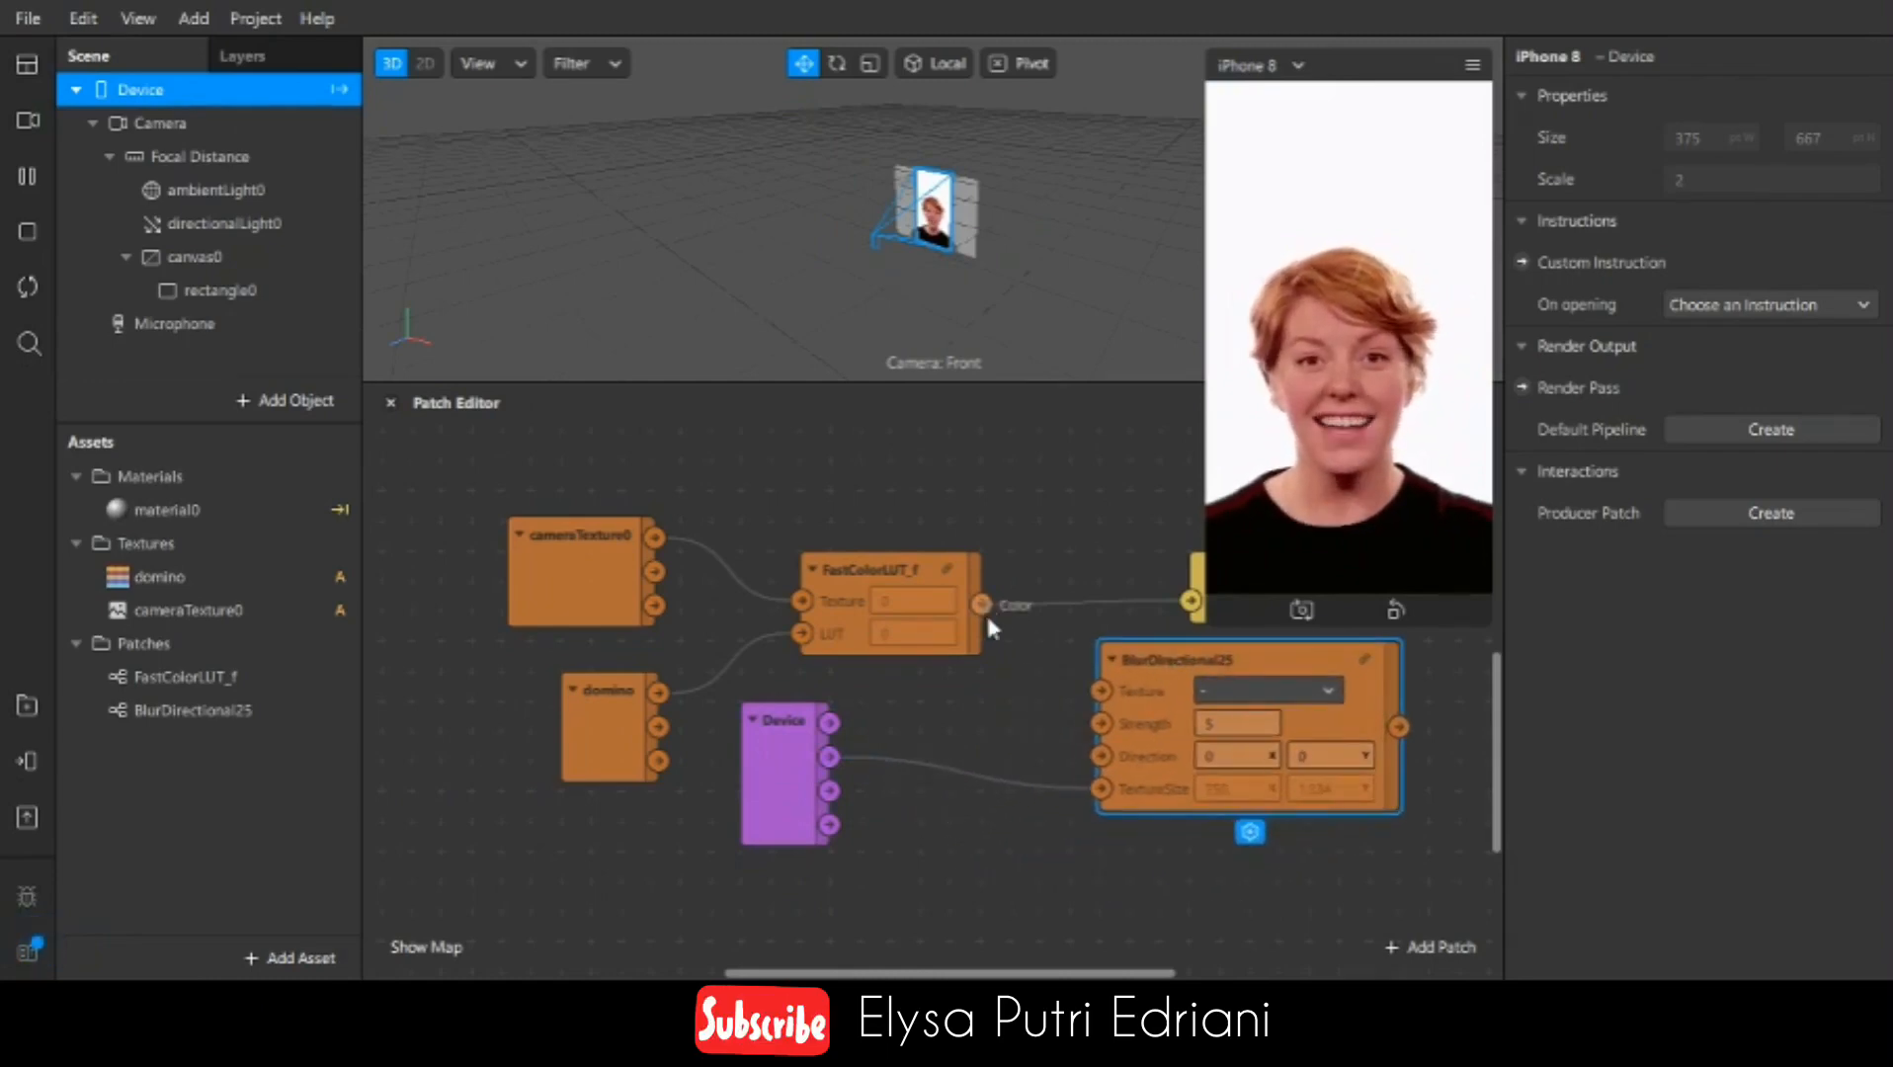
left_click_drag(981, 605, 1101, 692)
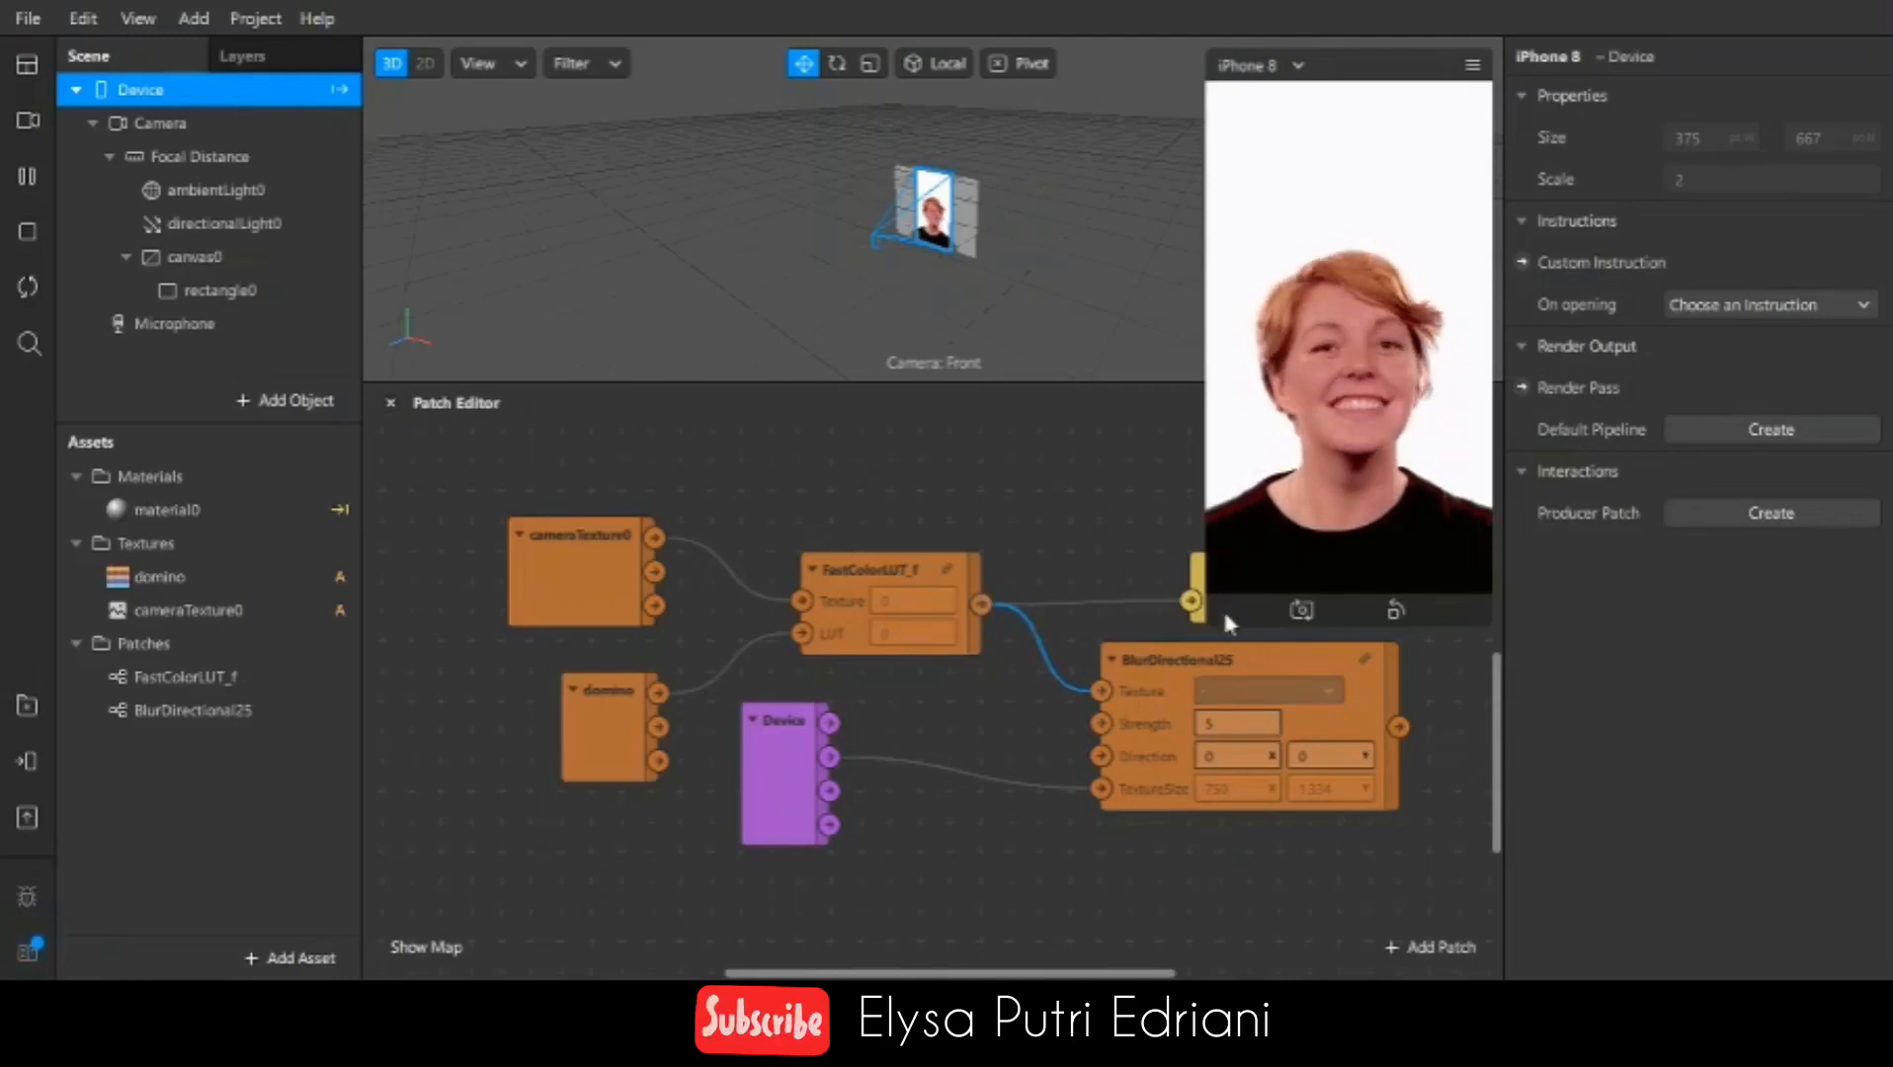
left_click_drag(1224, 617, 1505, 571)
left_click(1270, 576)
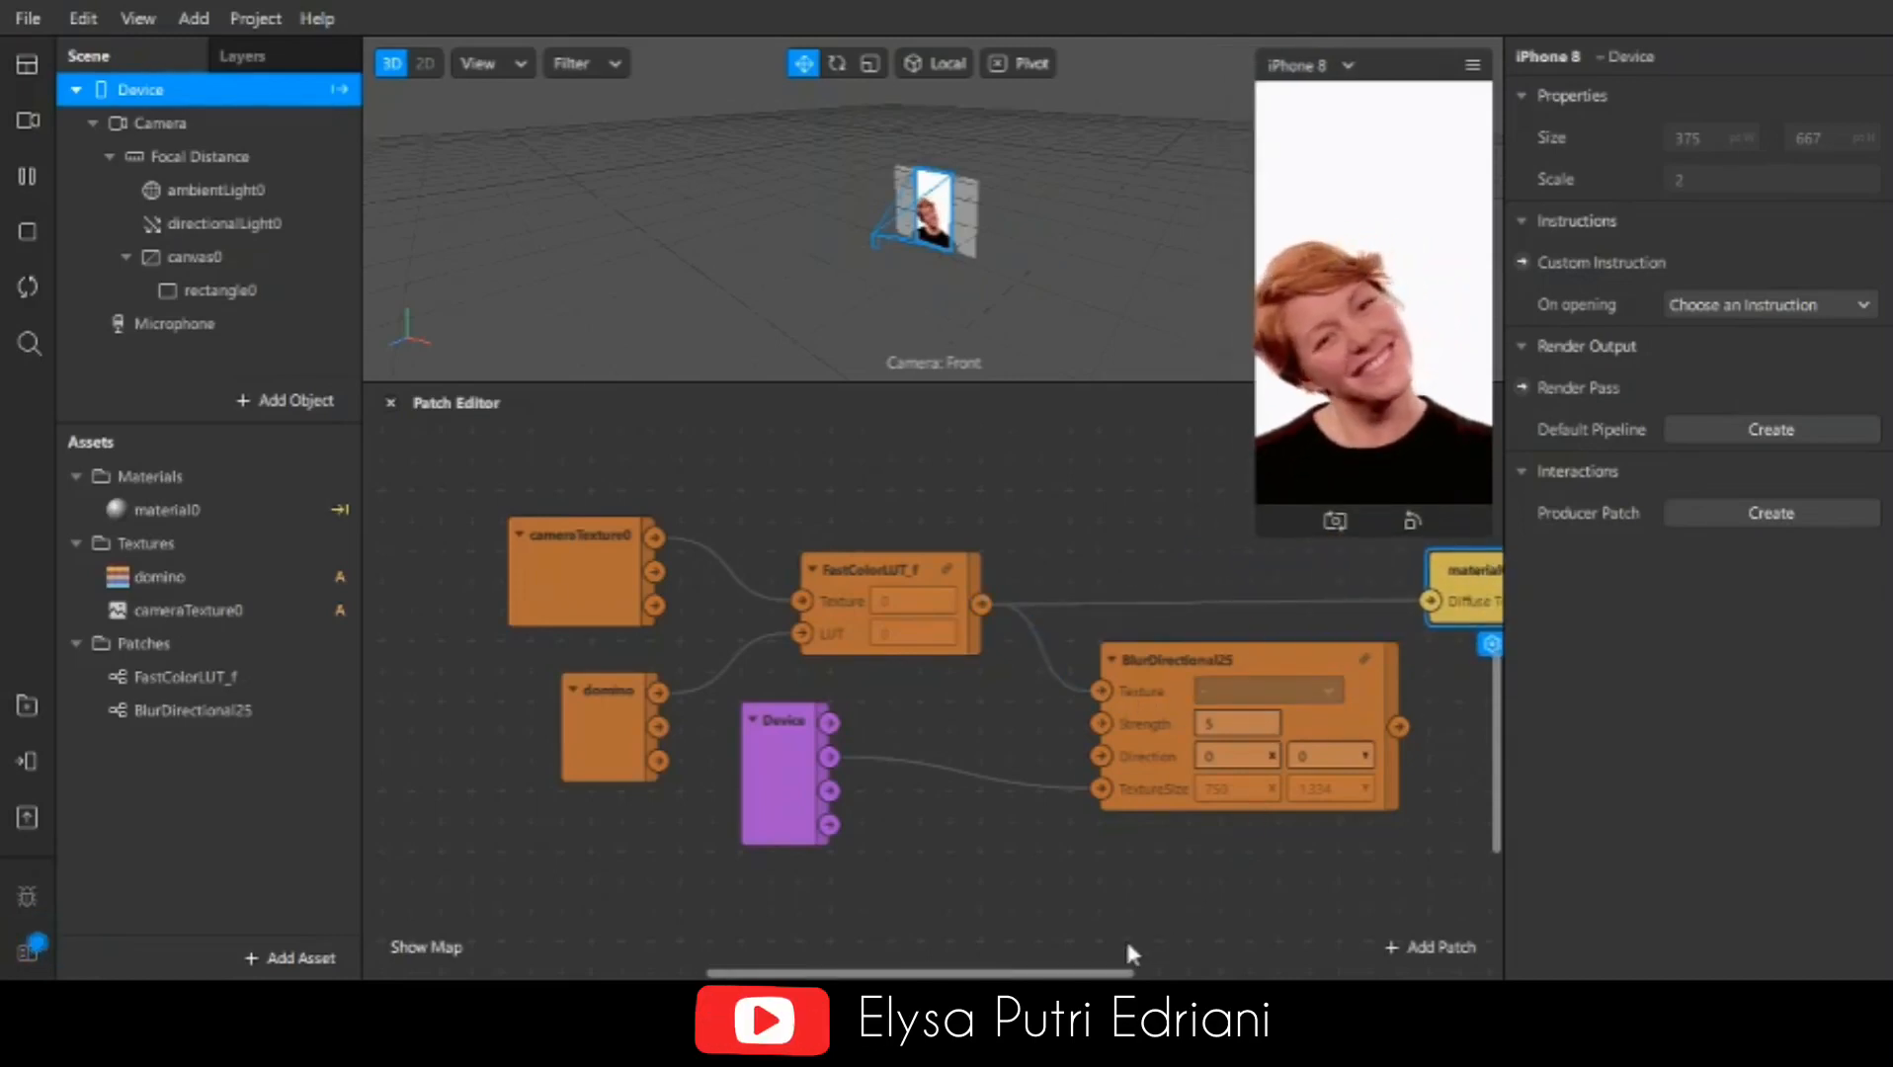
left_click(1112, 972)
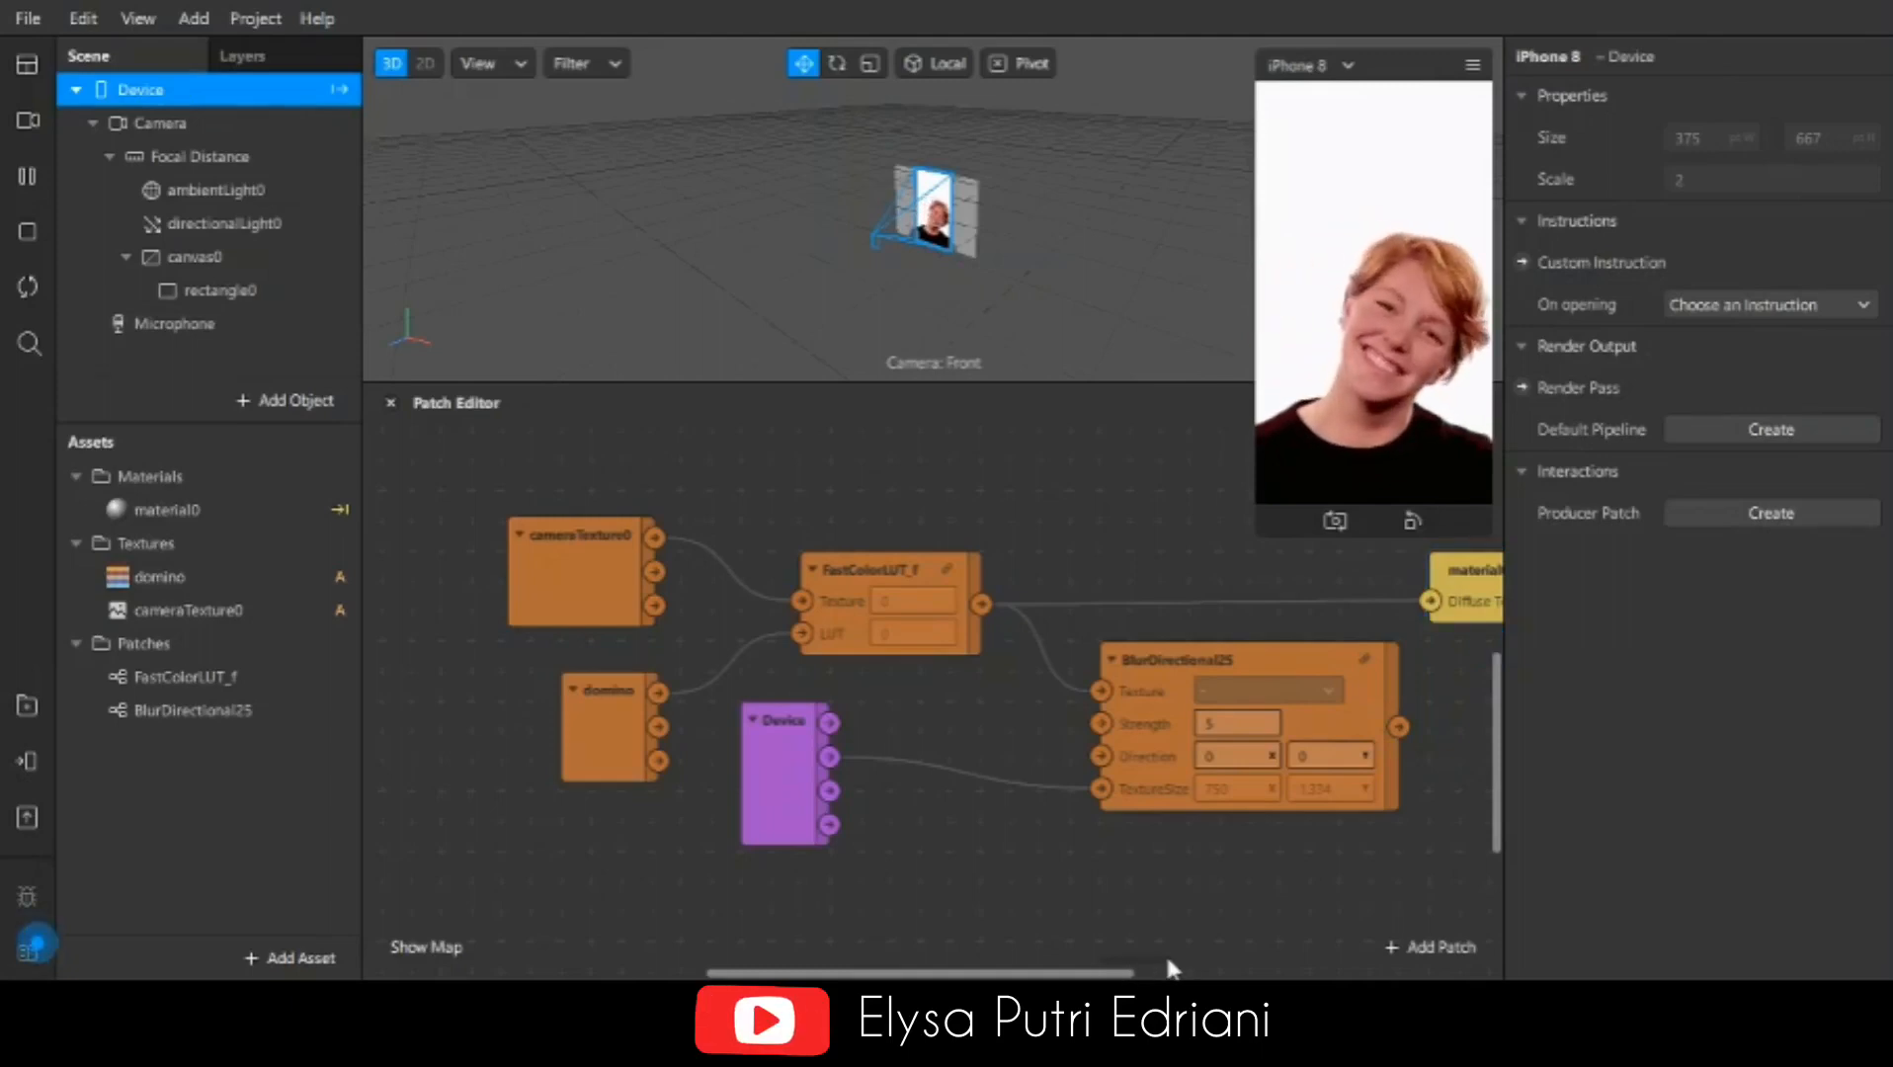
scroll(1167, 963, "right", 5)
left_click(829, 657)
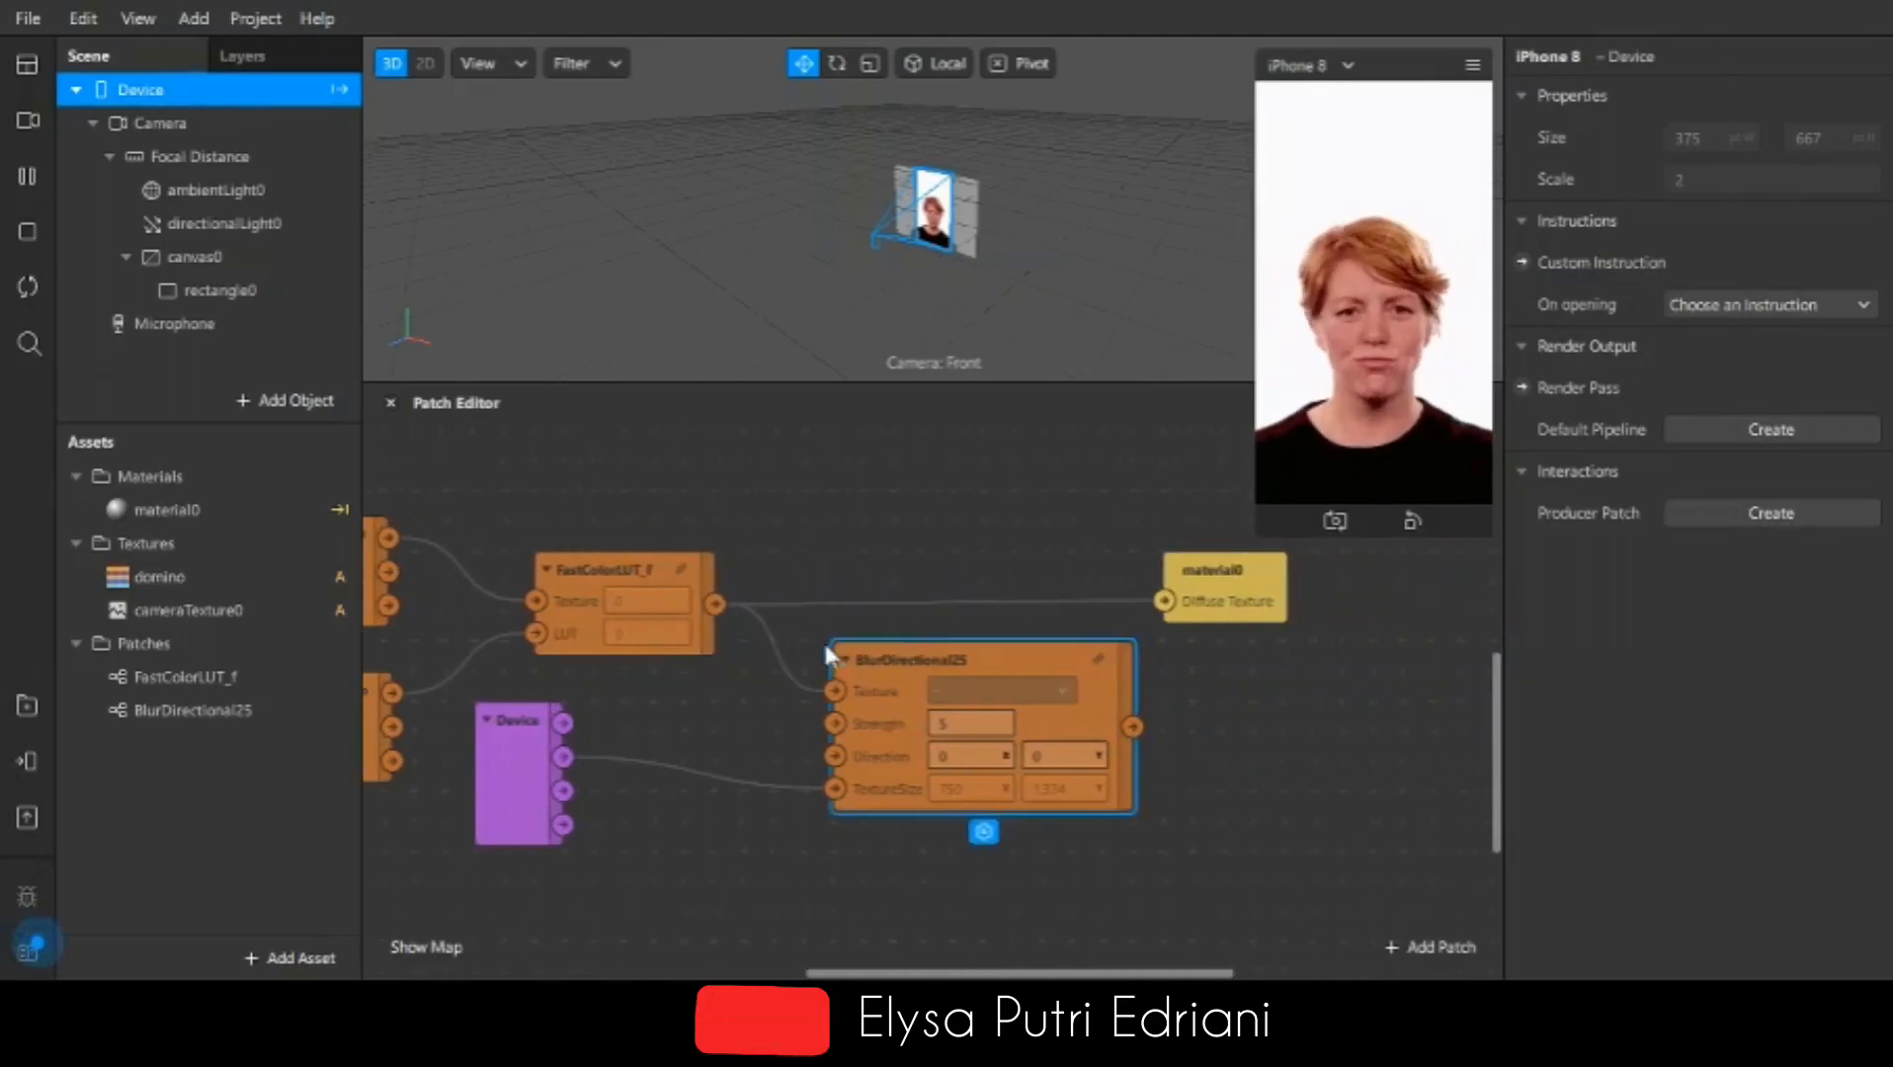
left_click_drag(828, 654, 769, 594)
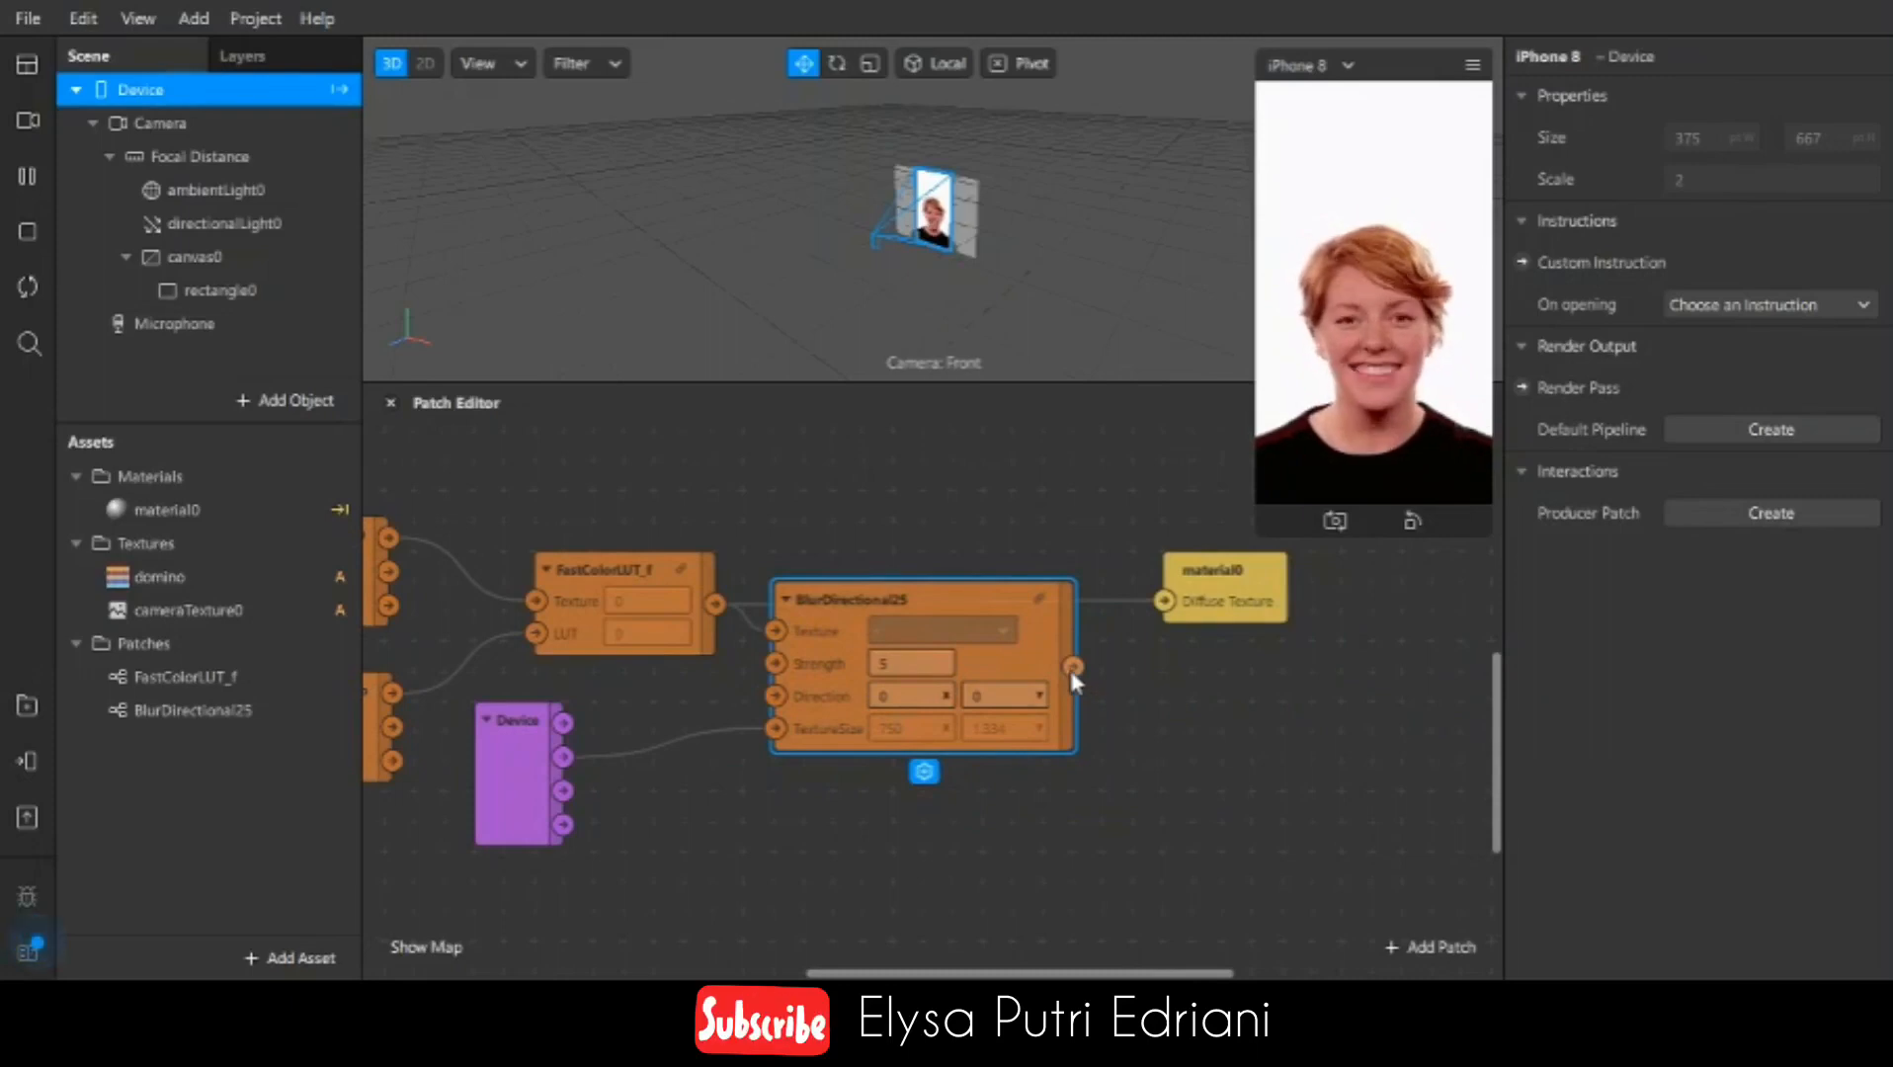
left_click_drag(1073, 670, 1210, 682)
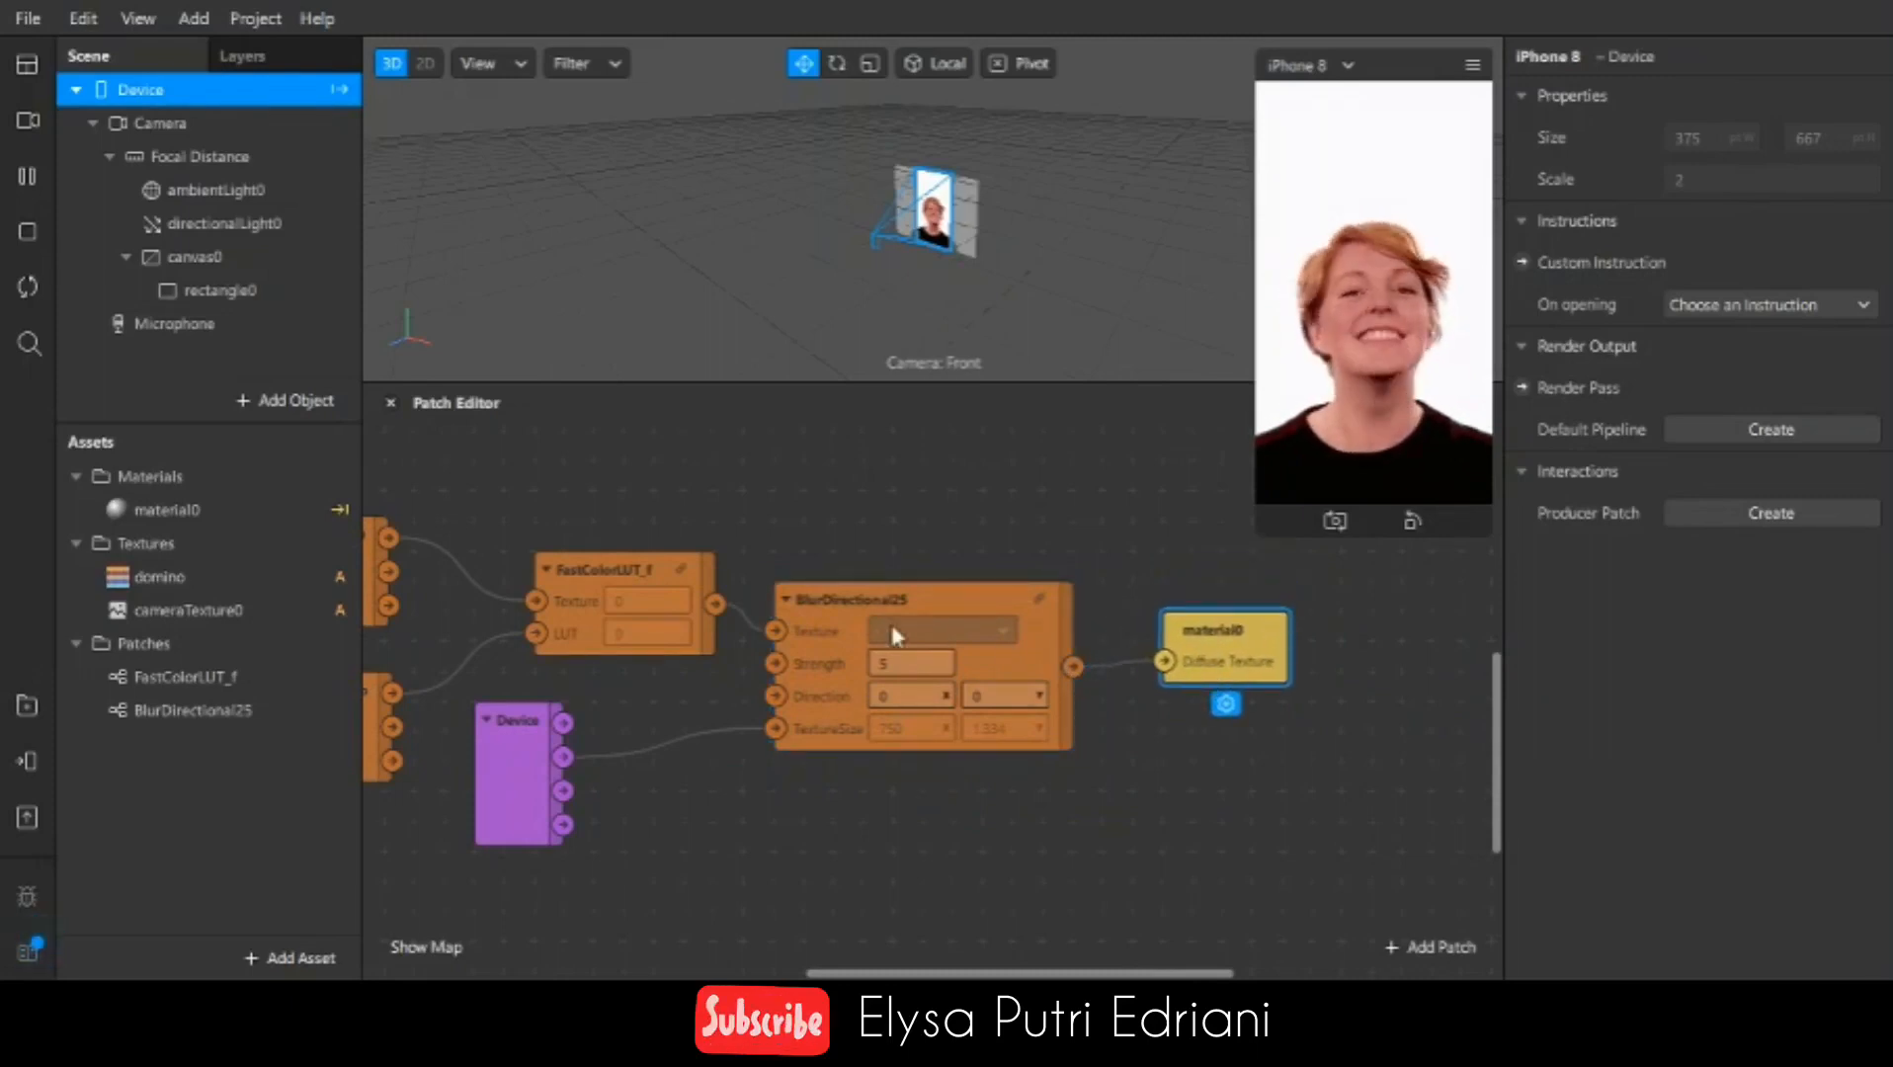
left_click_drag(510, 724, 536, 691)
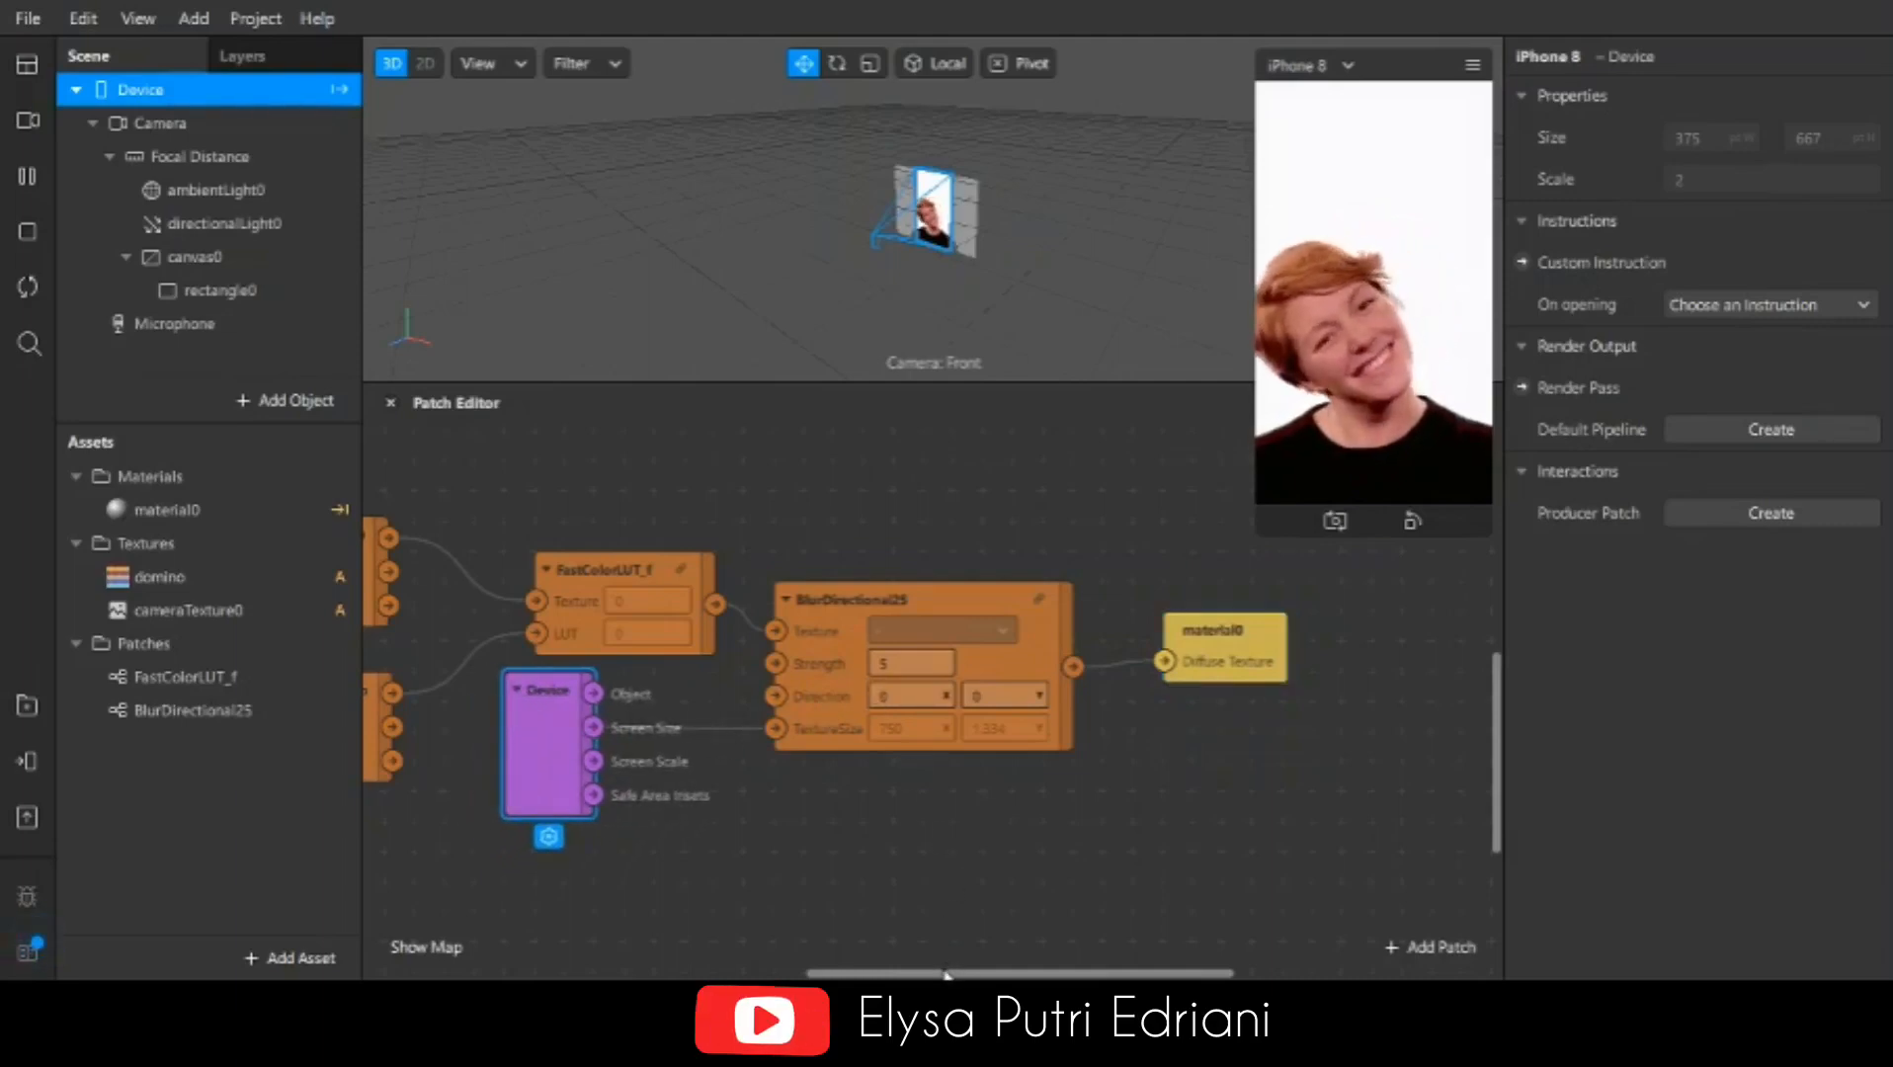
Step: Set BlurDirectional25's Strength to 8 and its Direction to X 1 and Y 0.5
left_click_drag(946, 975, 887, 975)
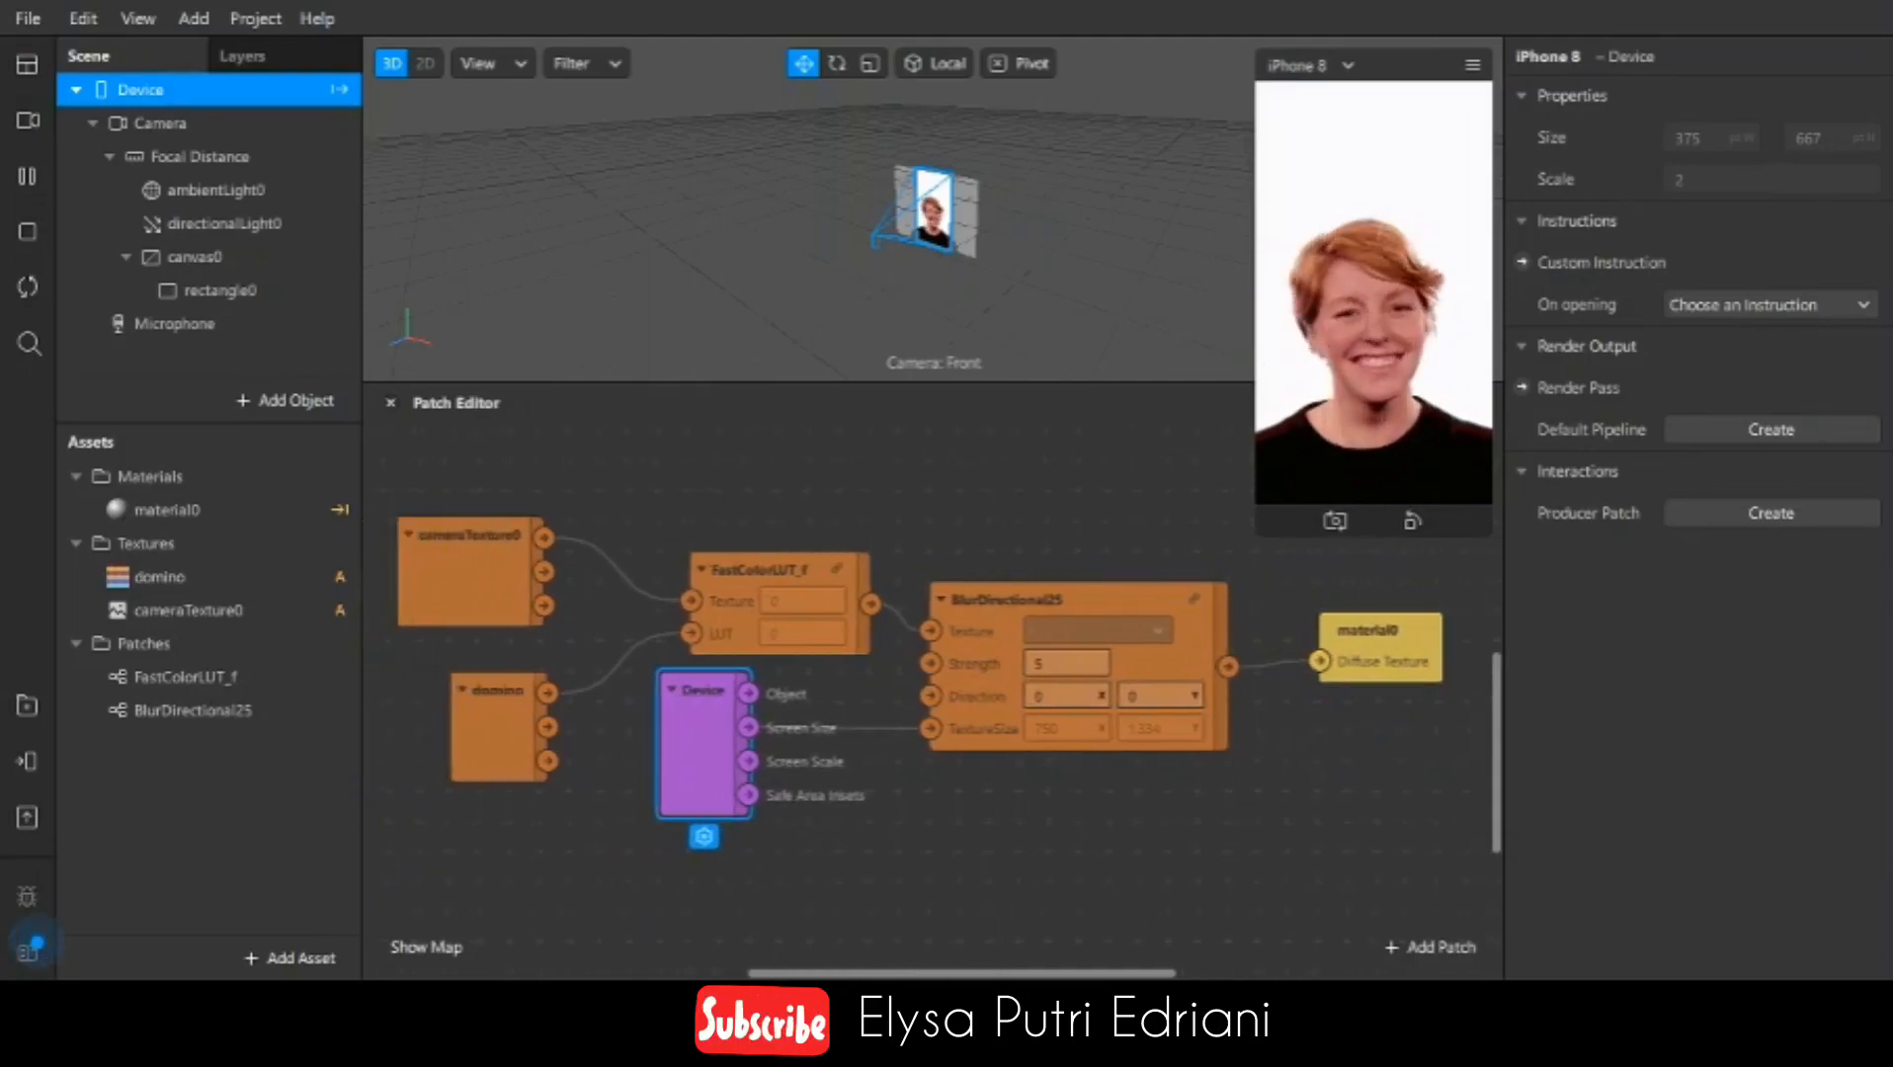
left_click(1029, 663)
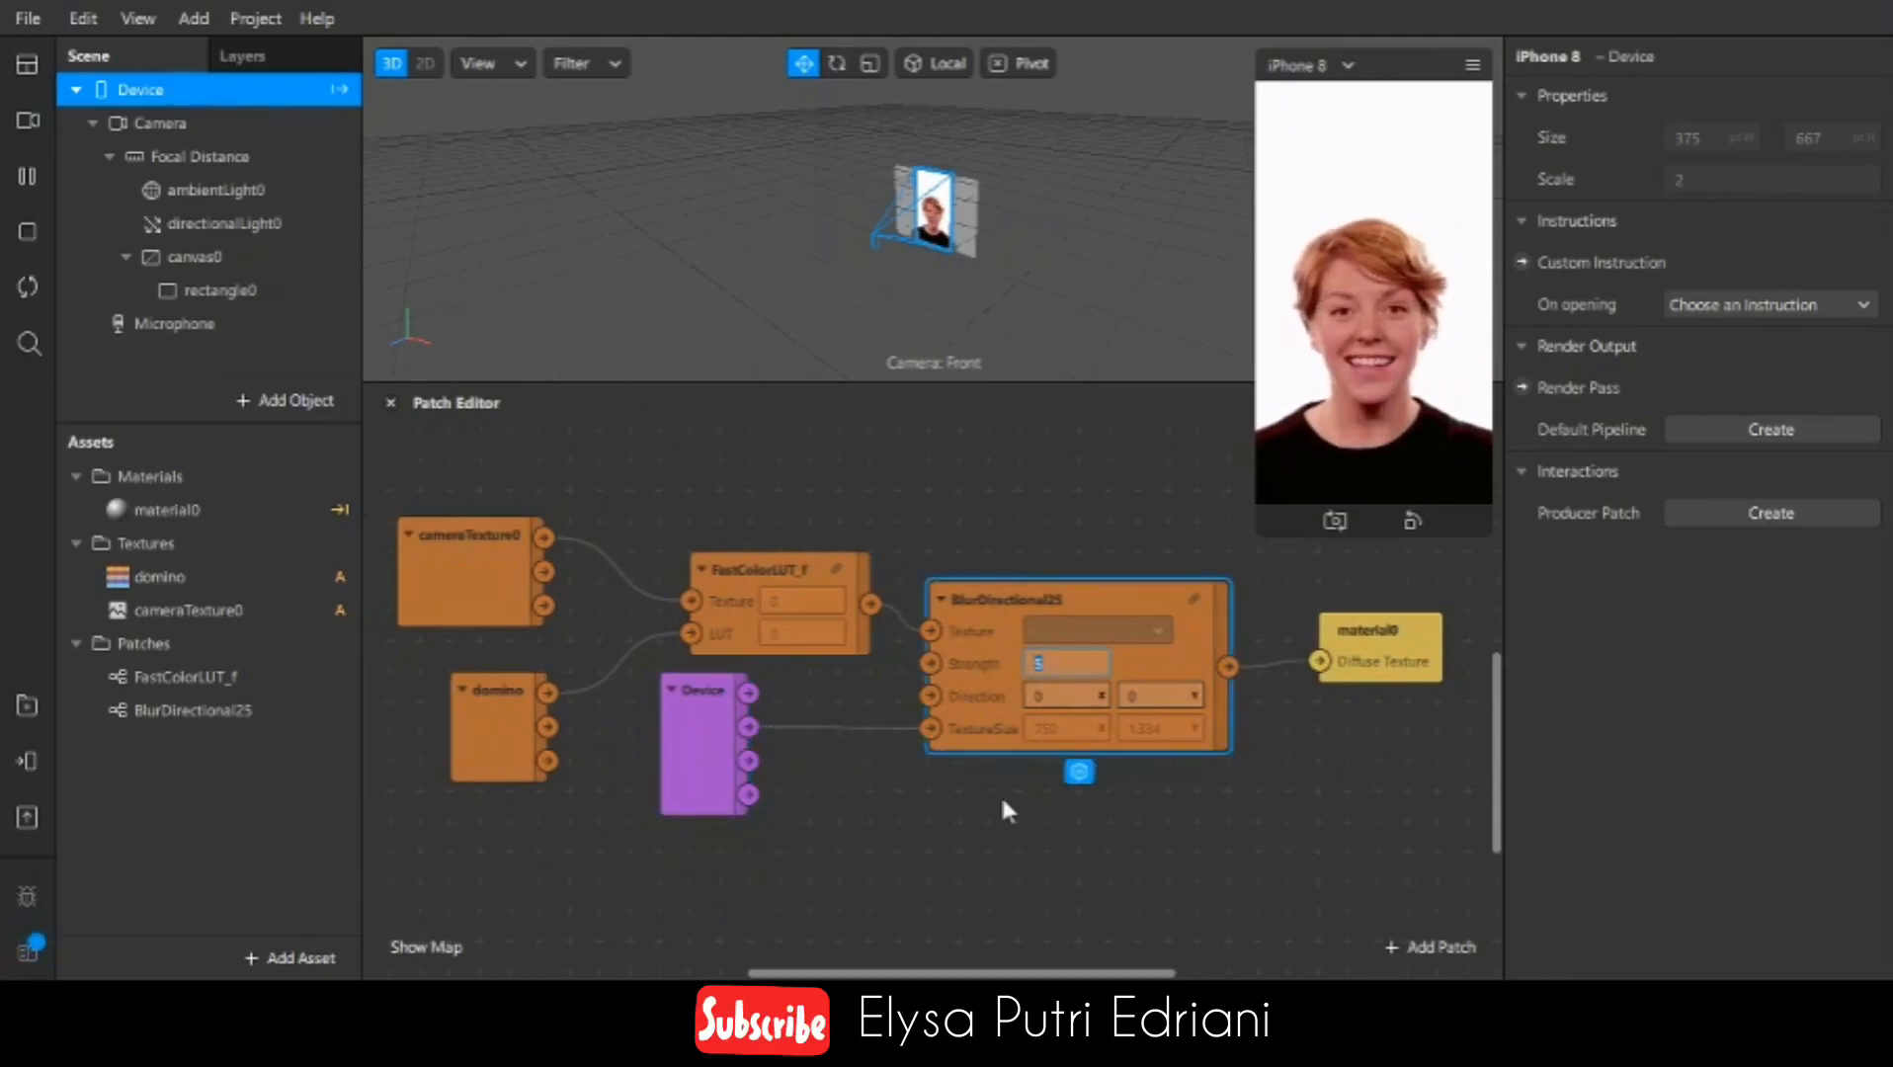
scroll(1000, 803, "up", 1)
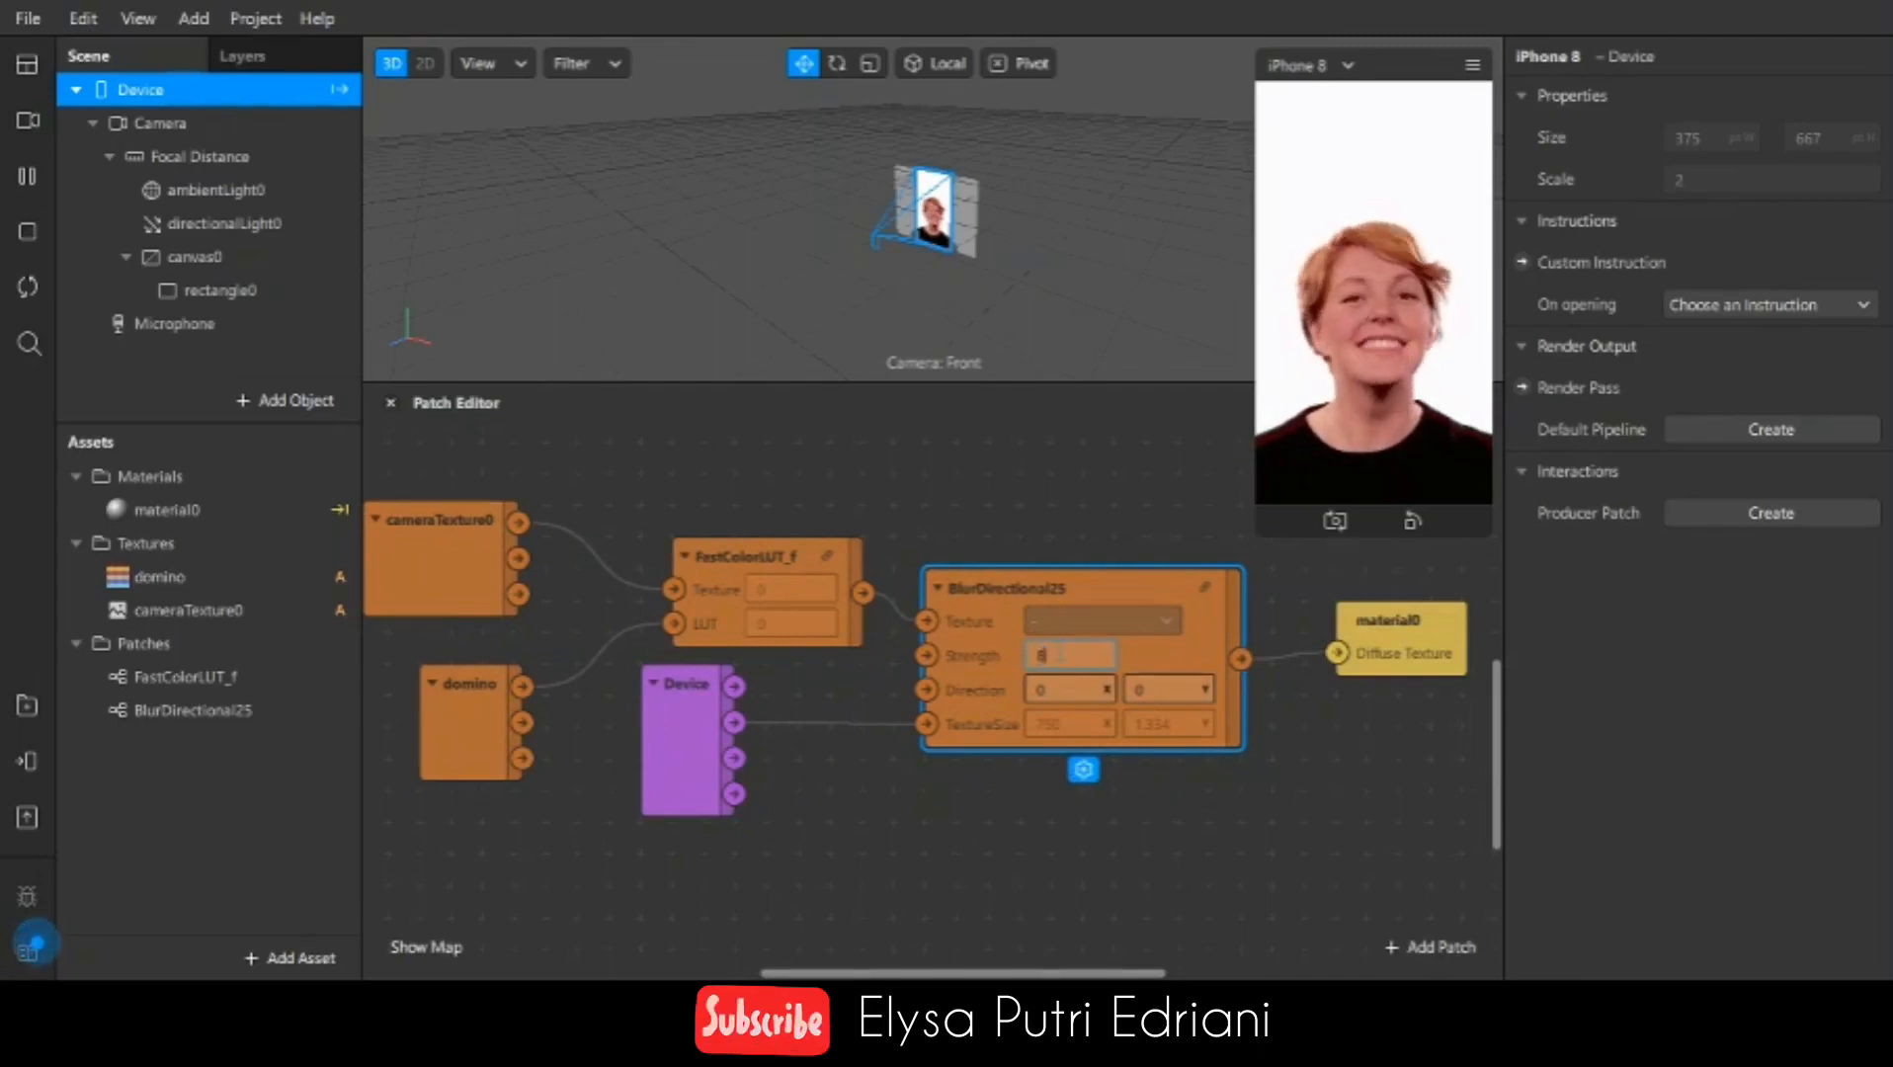
type("8")
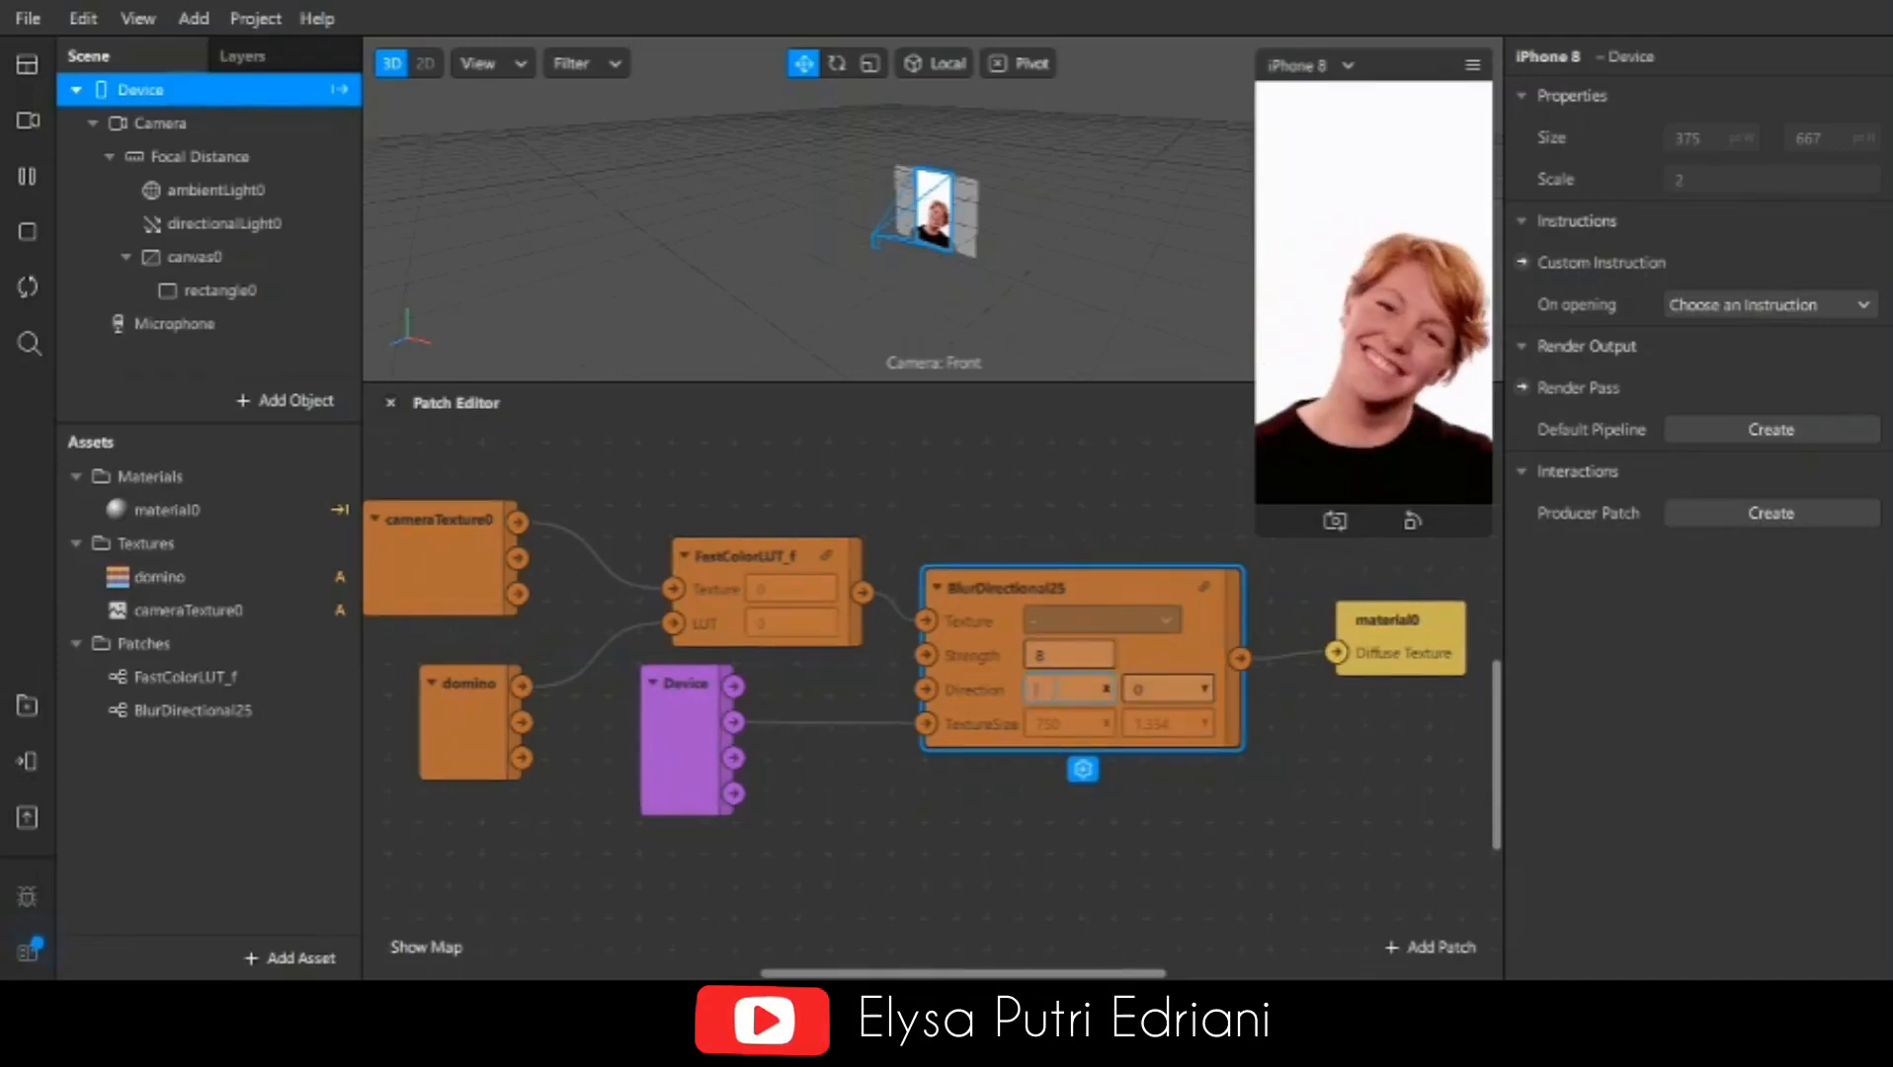
type("1")
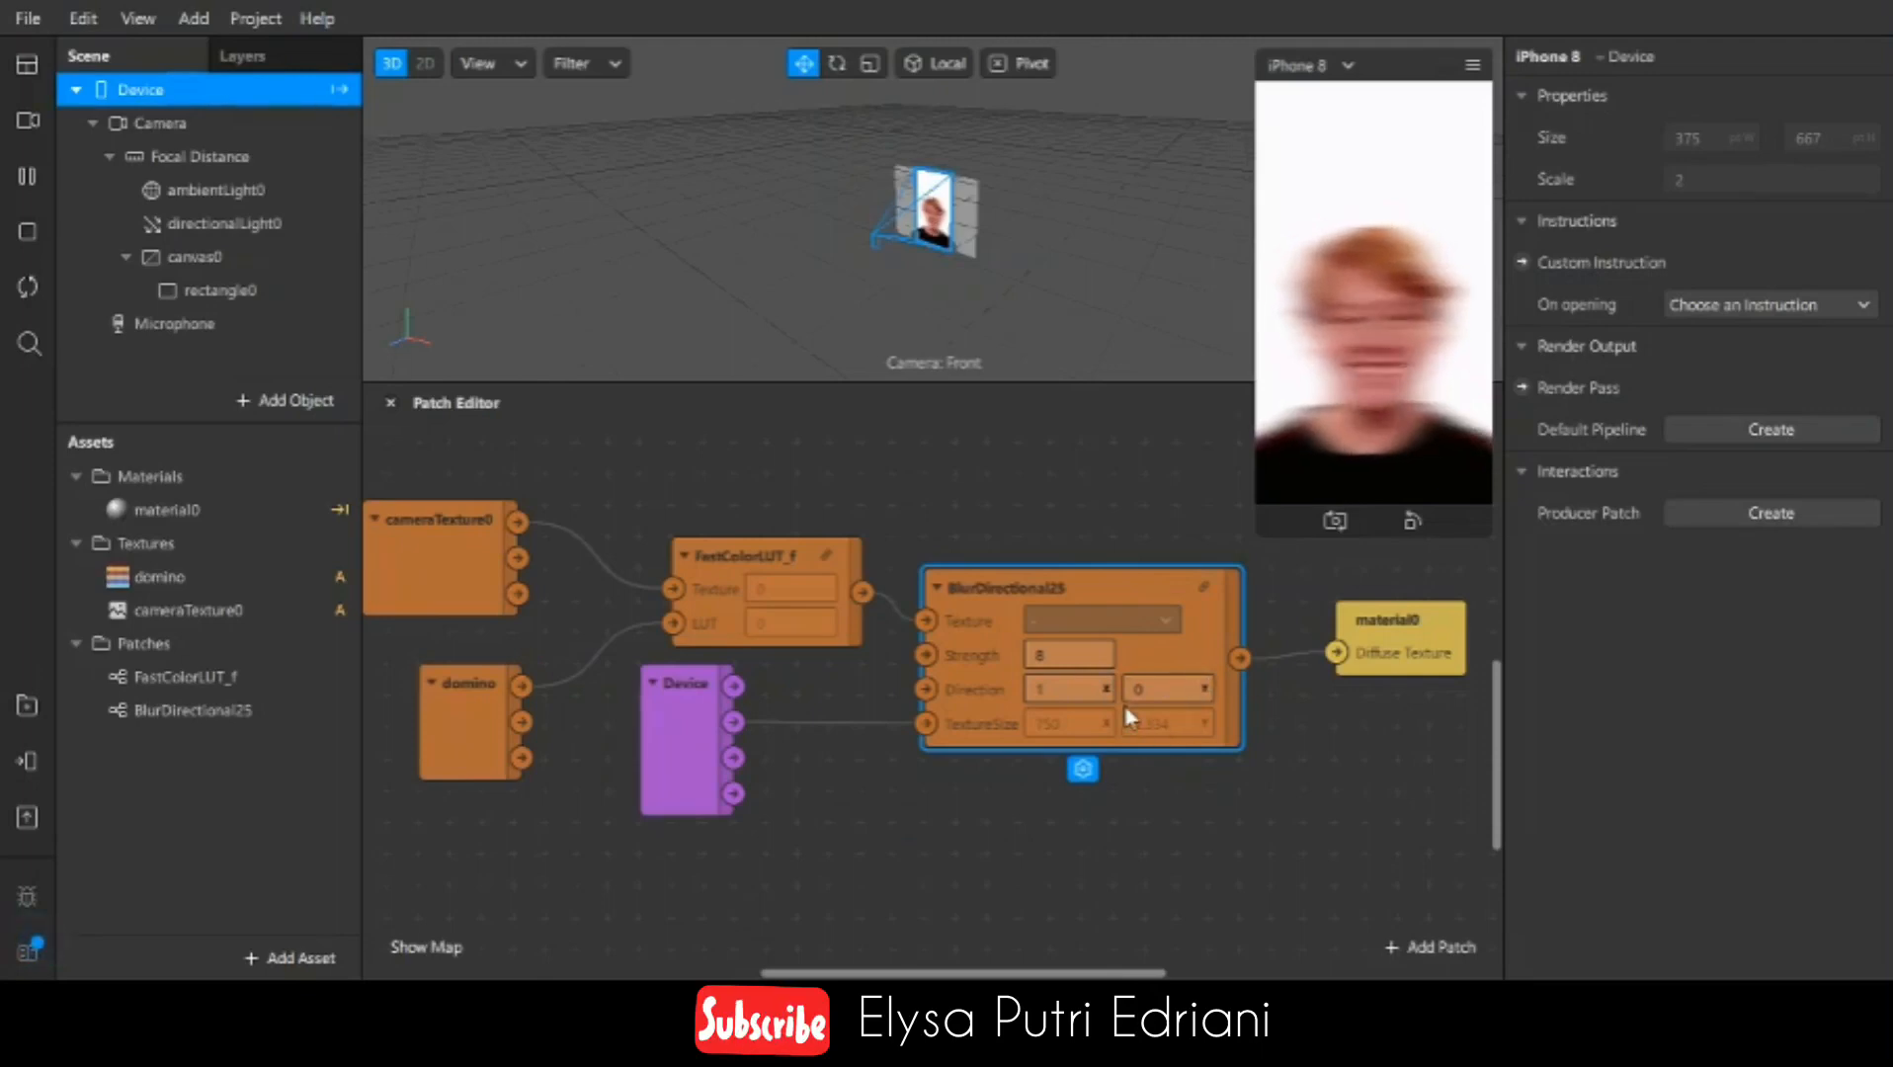
left_click(1156, 690)
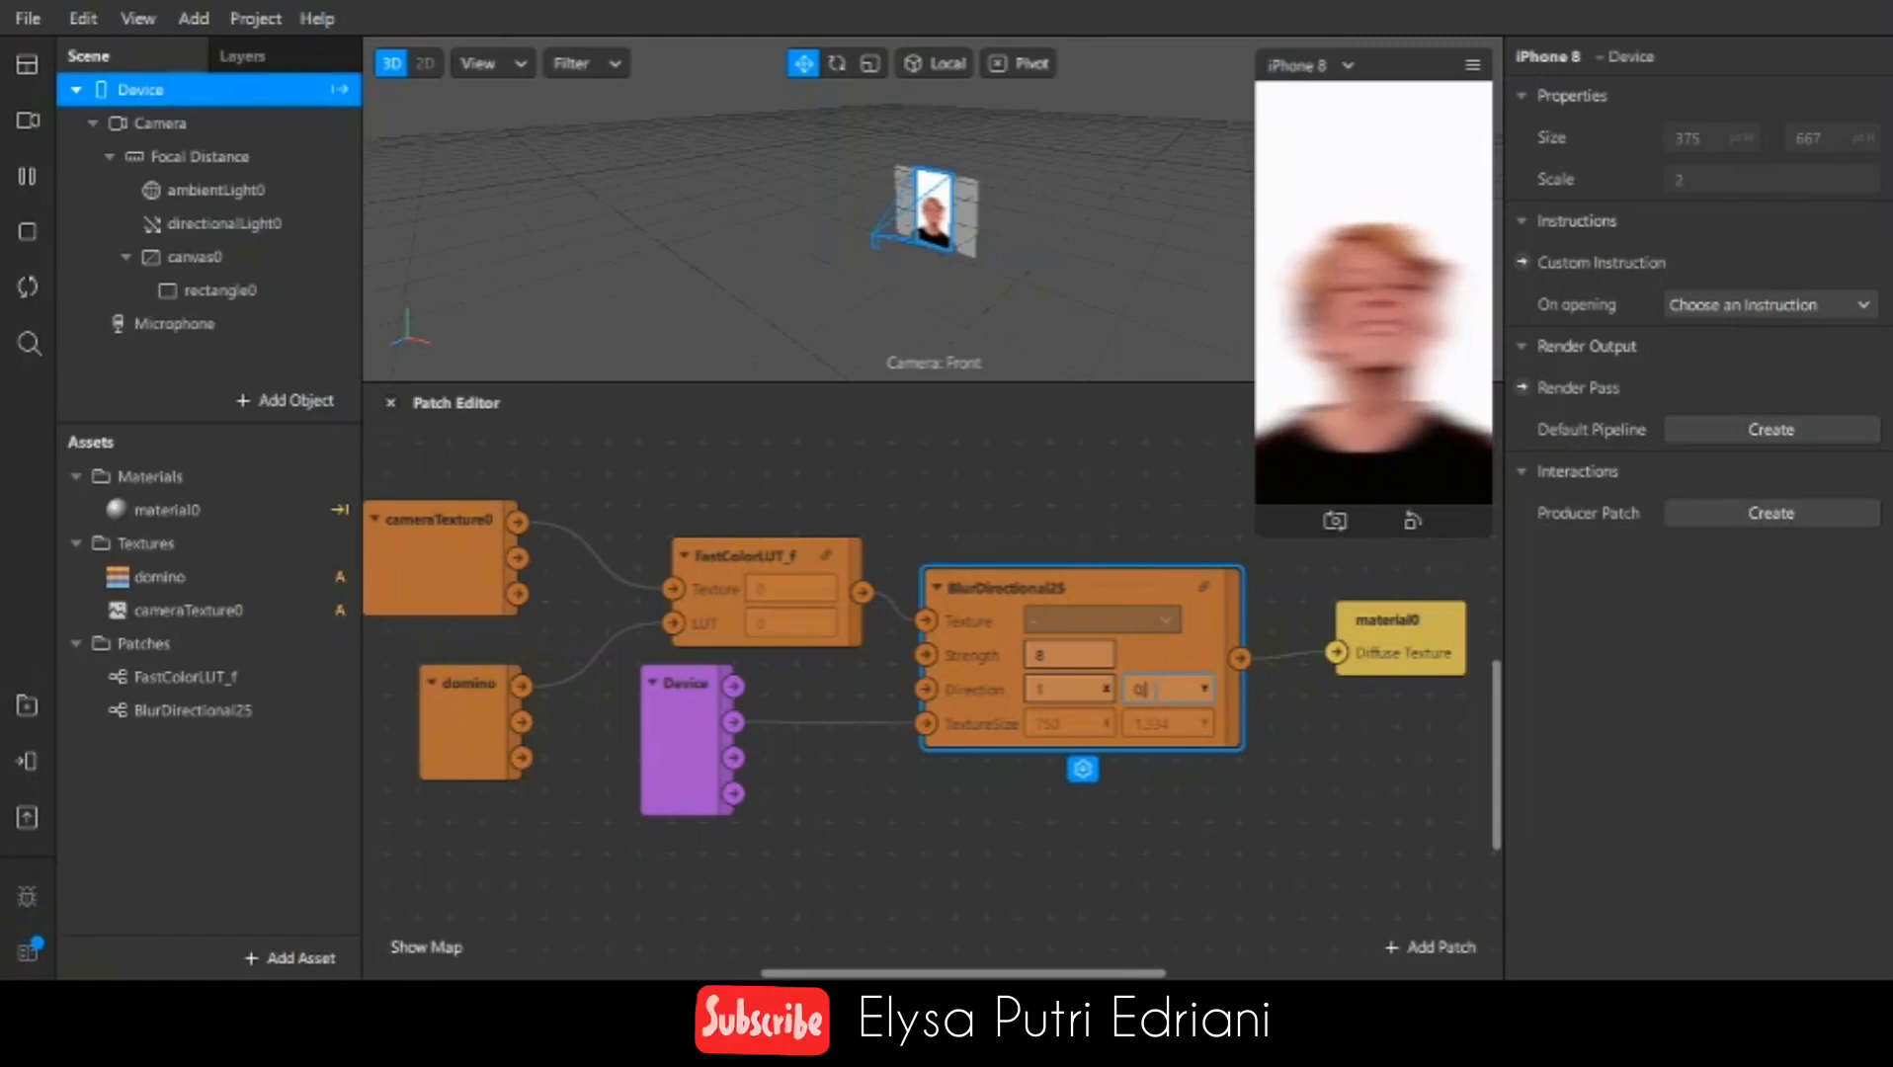
type(".5")
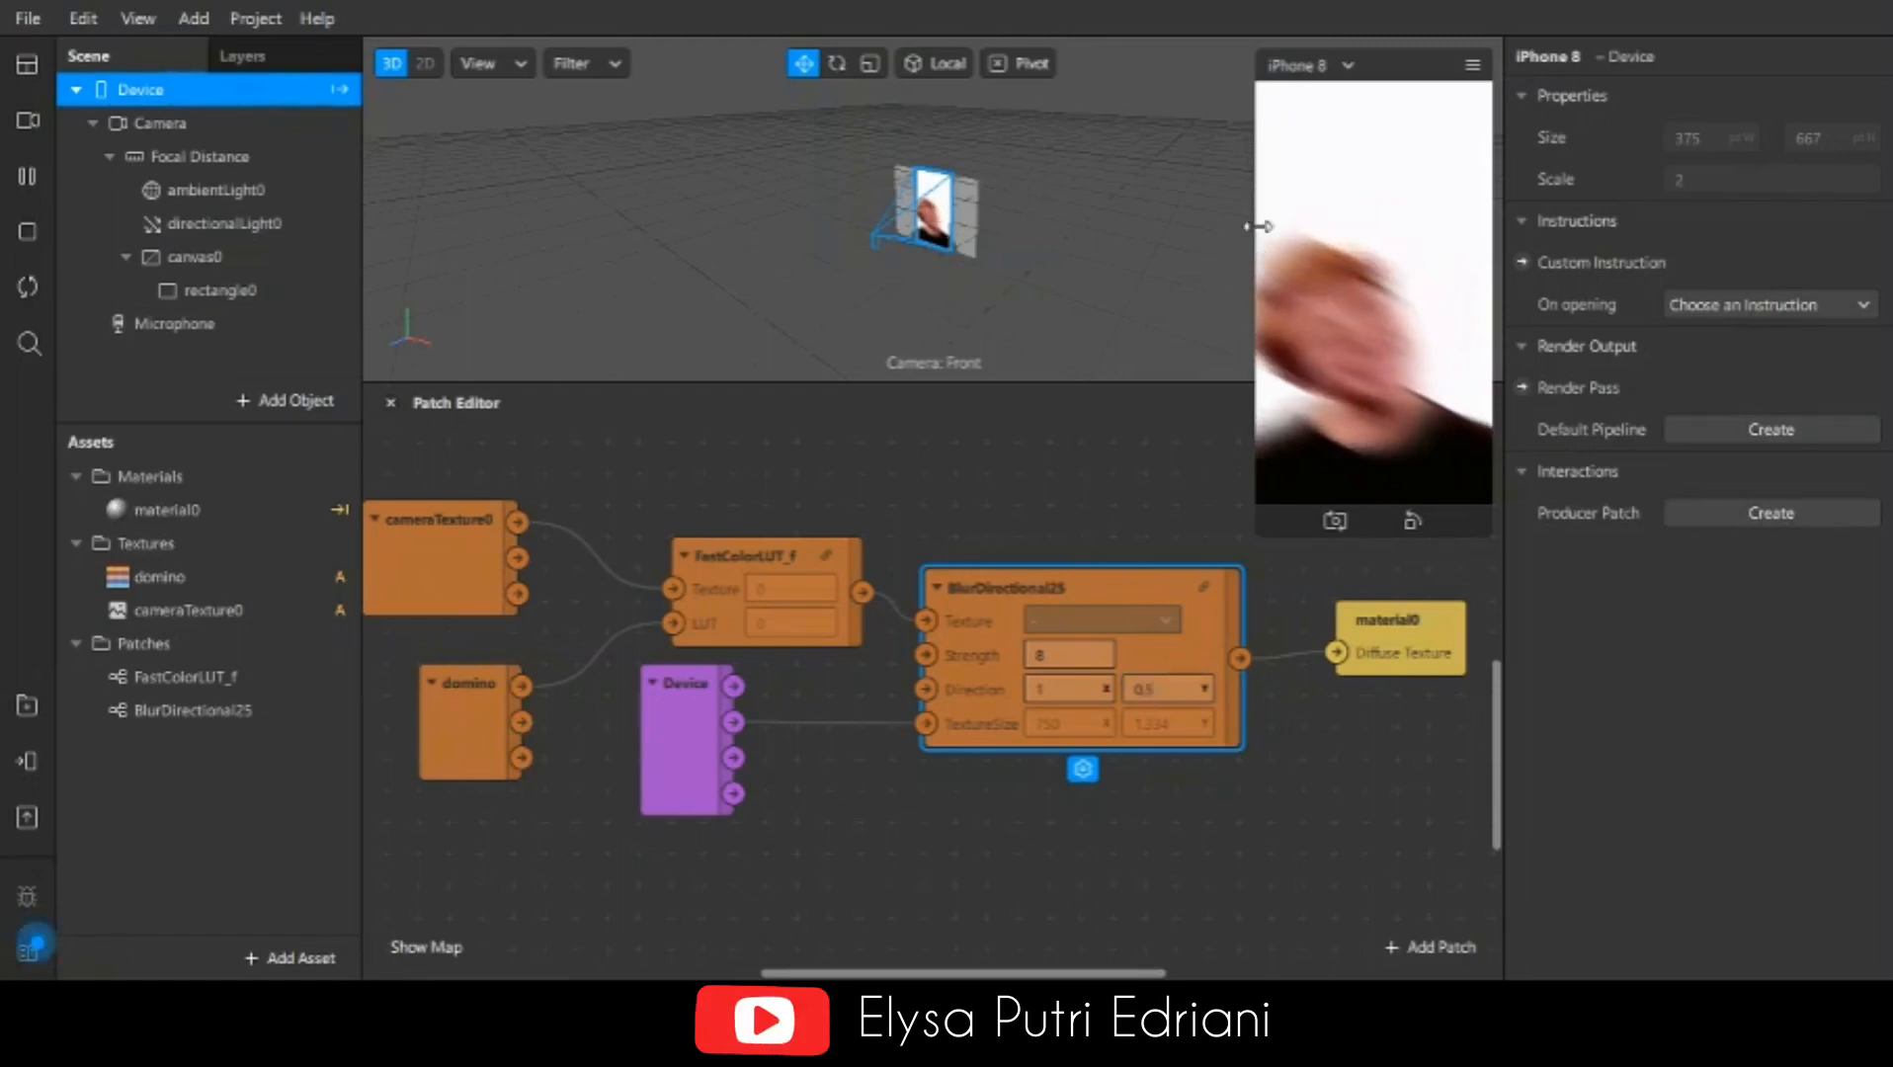
Step: Enlarge the device preview slightly and duplicate rectangle0 within canvas0
left_click_drag(1254, 277, 1203, 296)
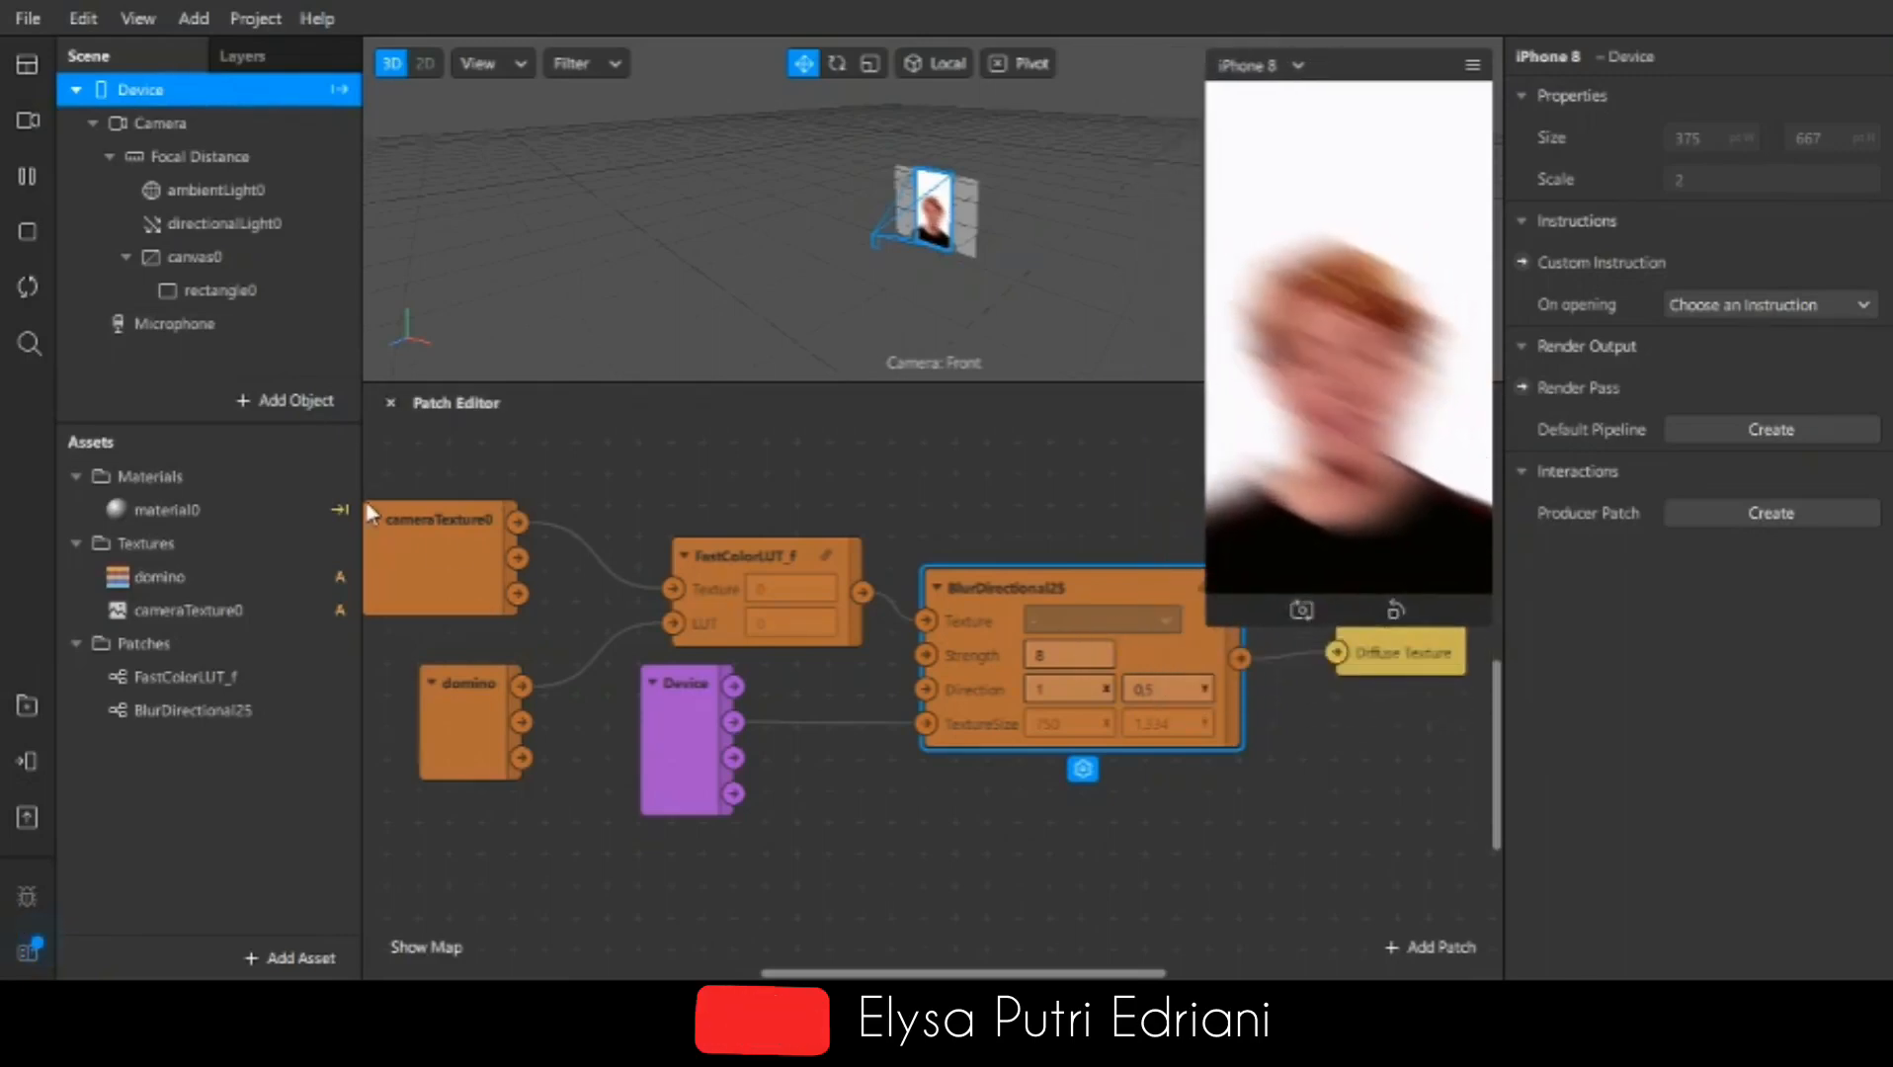
left_click(239, 289)
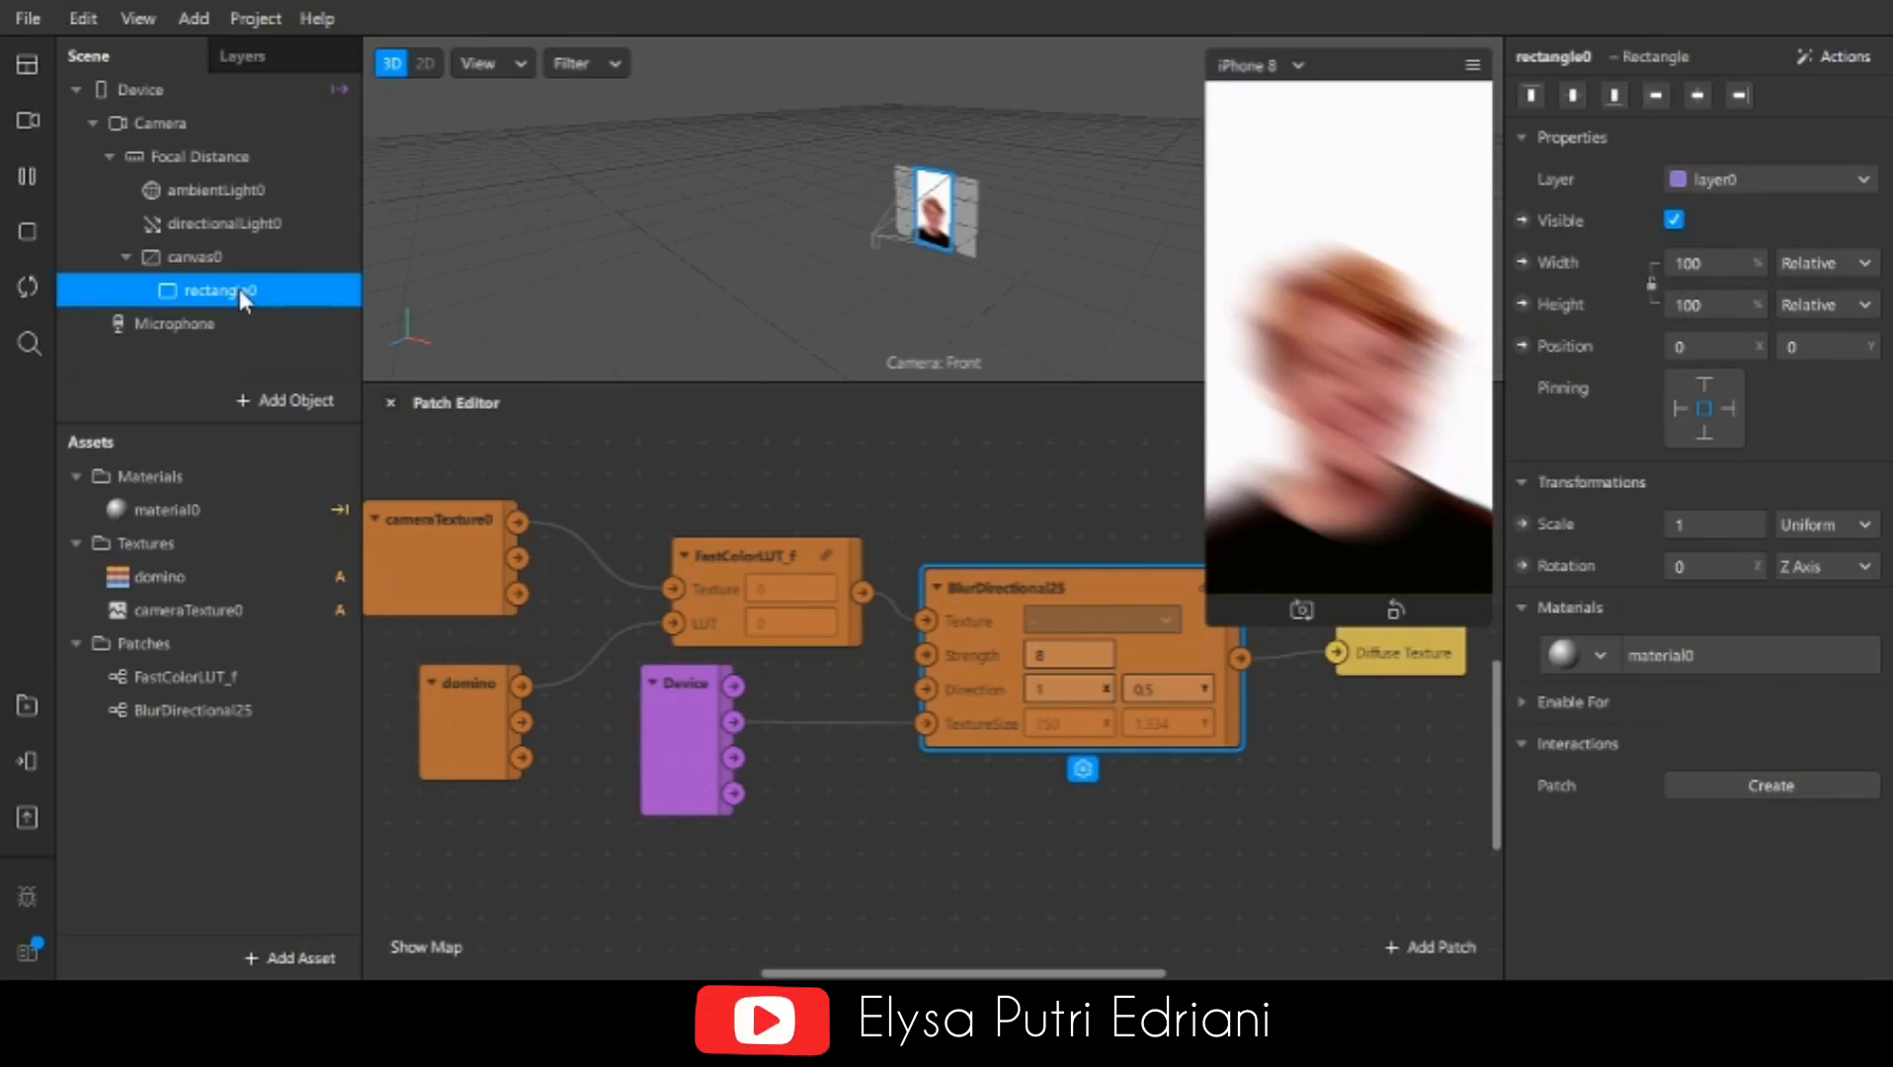
right_click(239, 288)
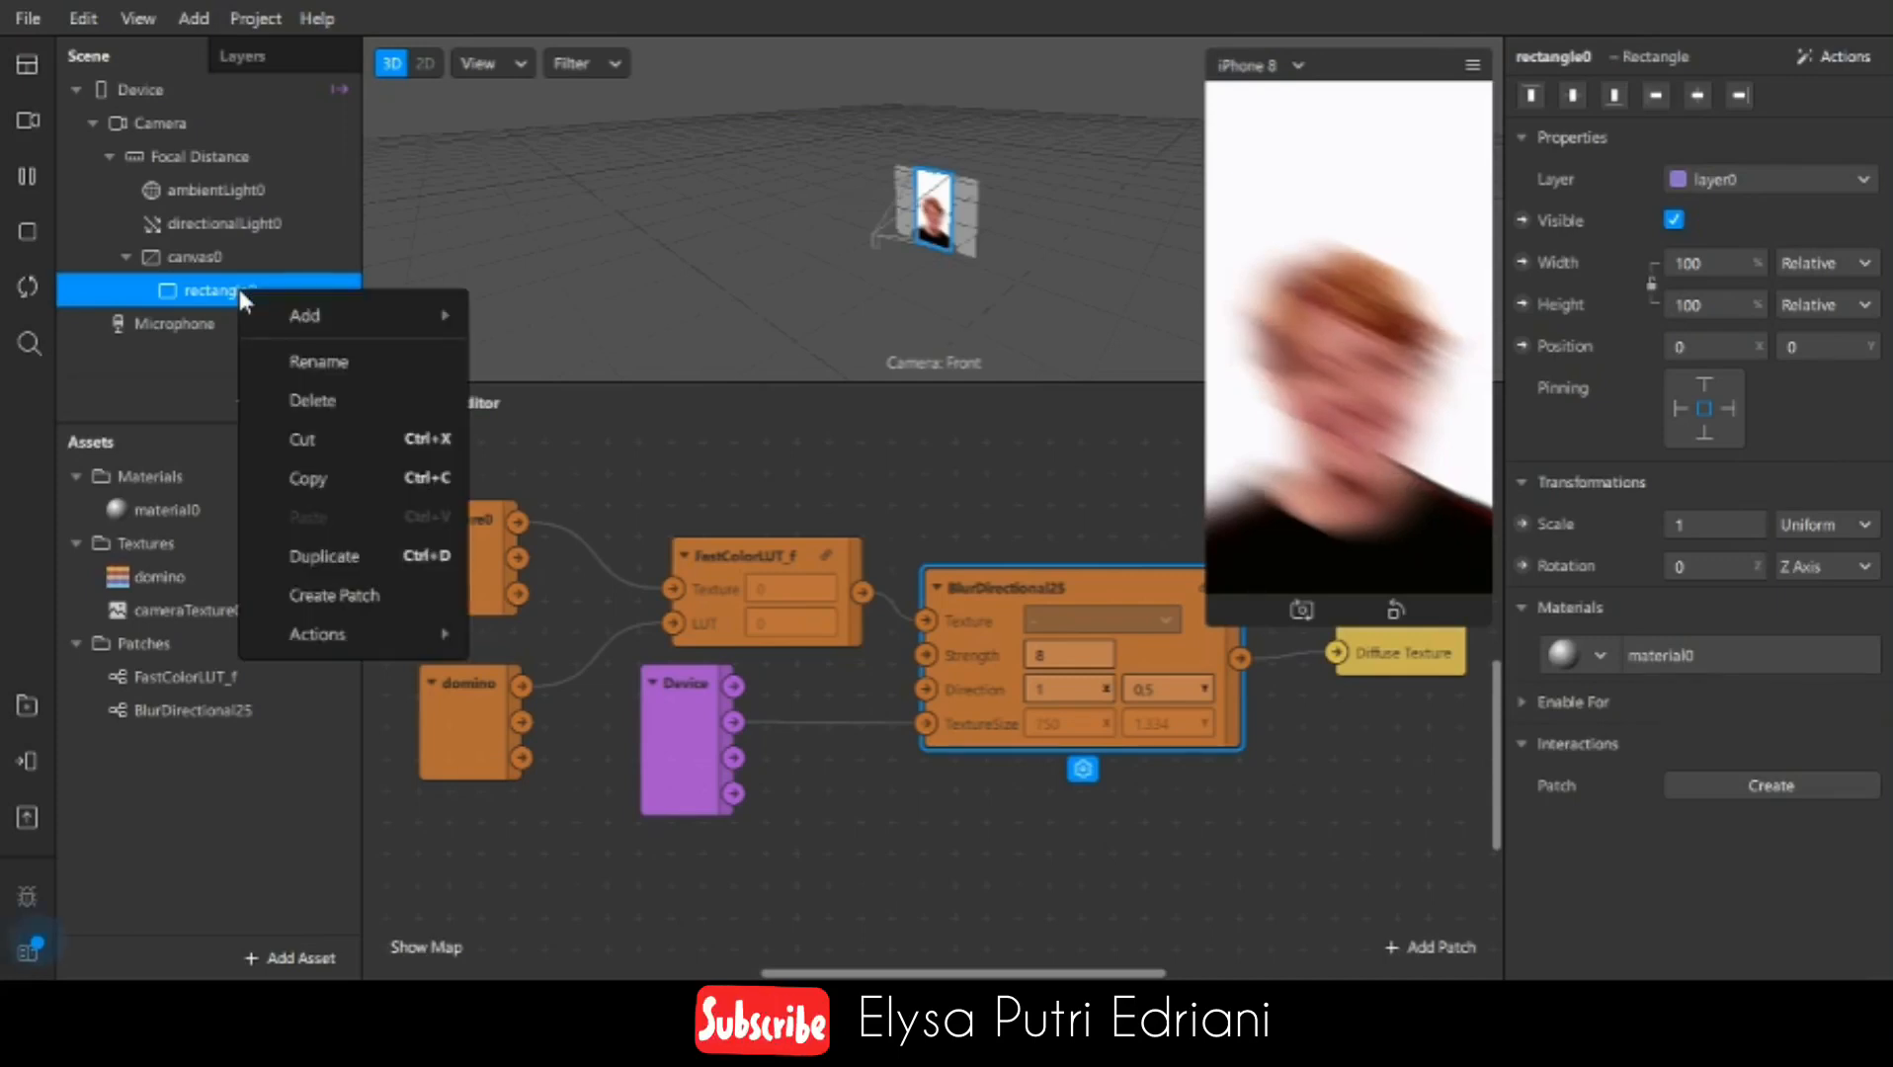
left_click(324, 555)
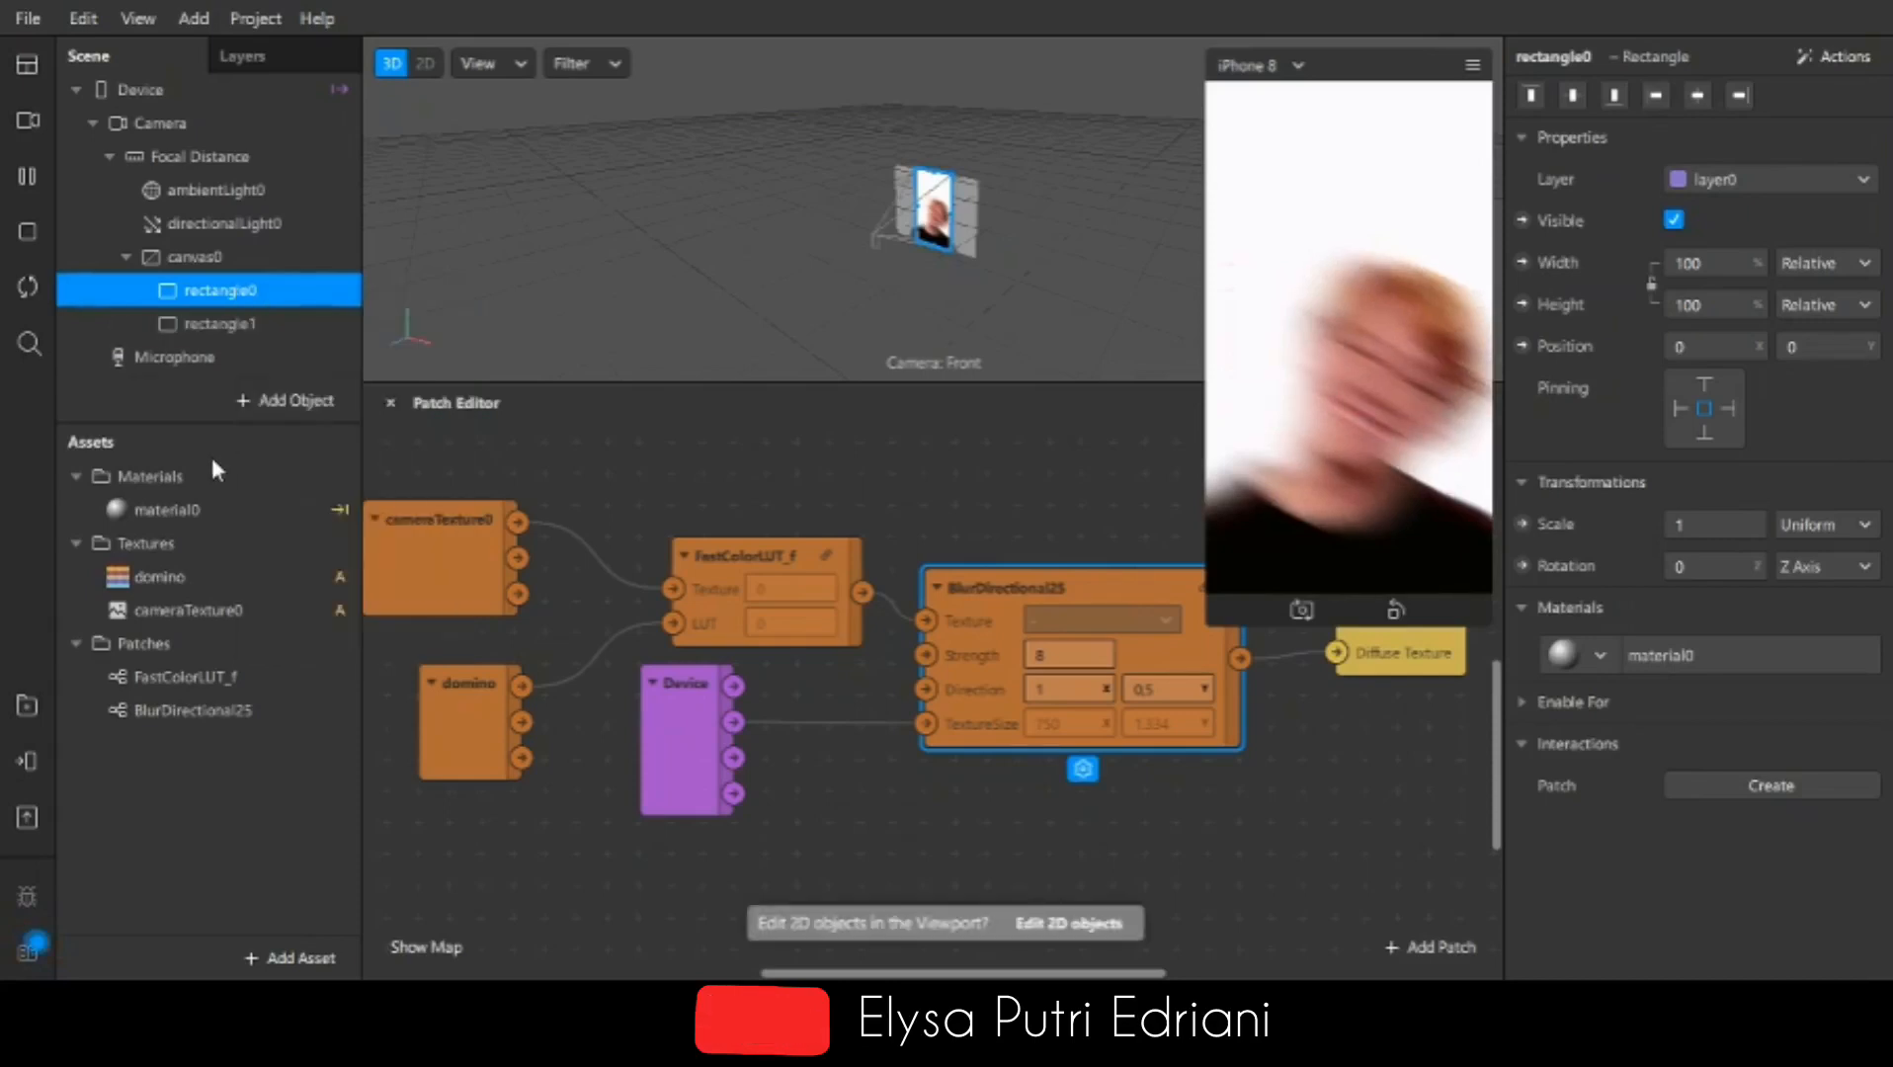
Step: Create a new material, material1, for rectangle1 and set its shader type to Flat
left_click(235, 329)
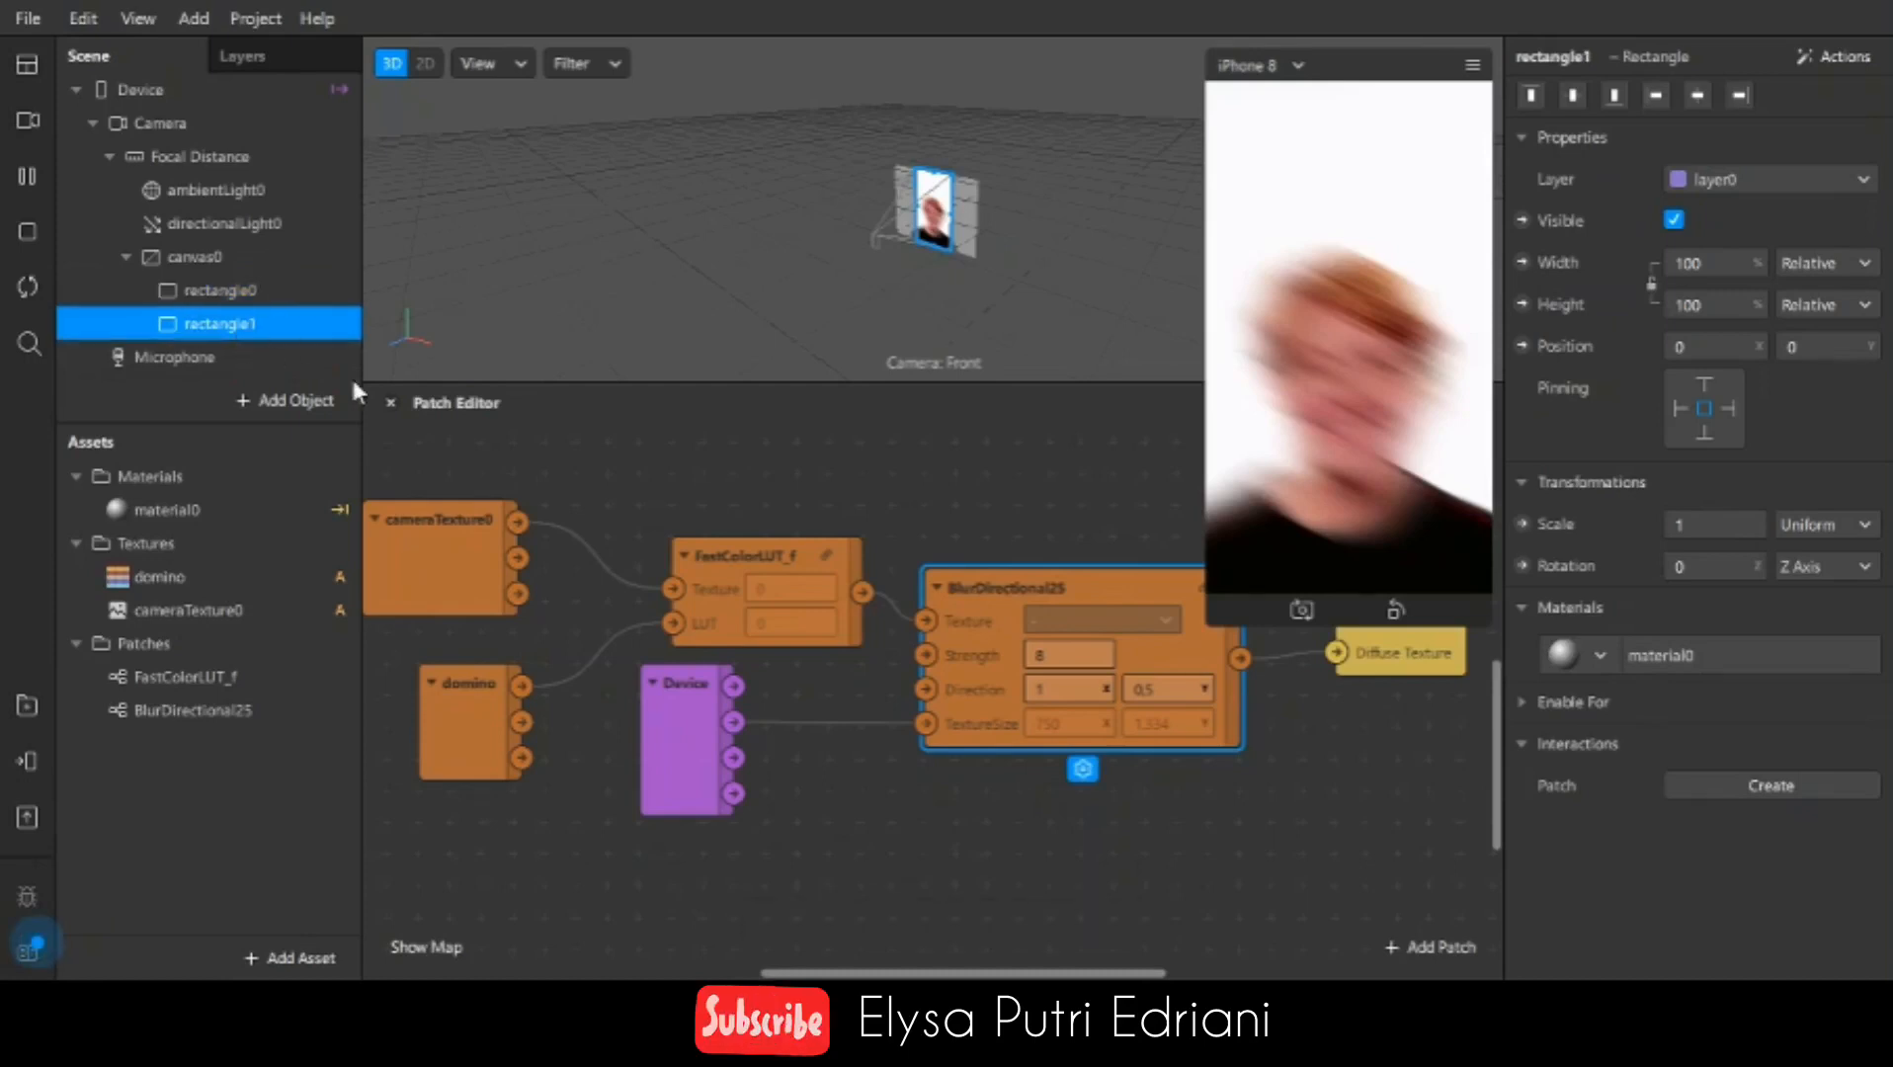
left_click(1571, 654)
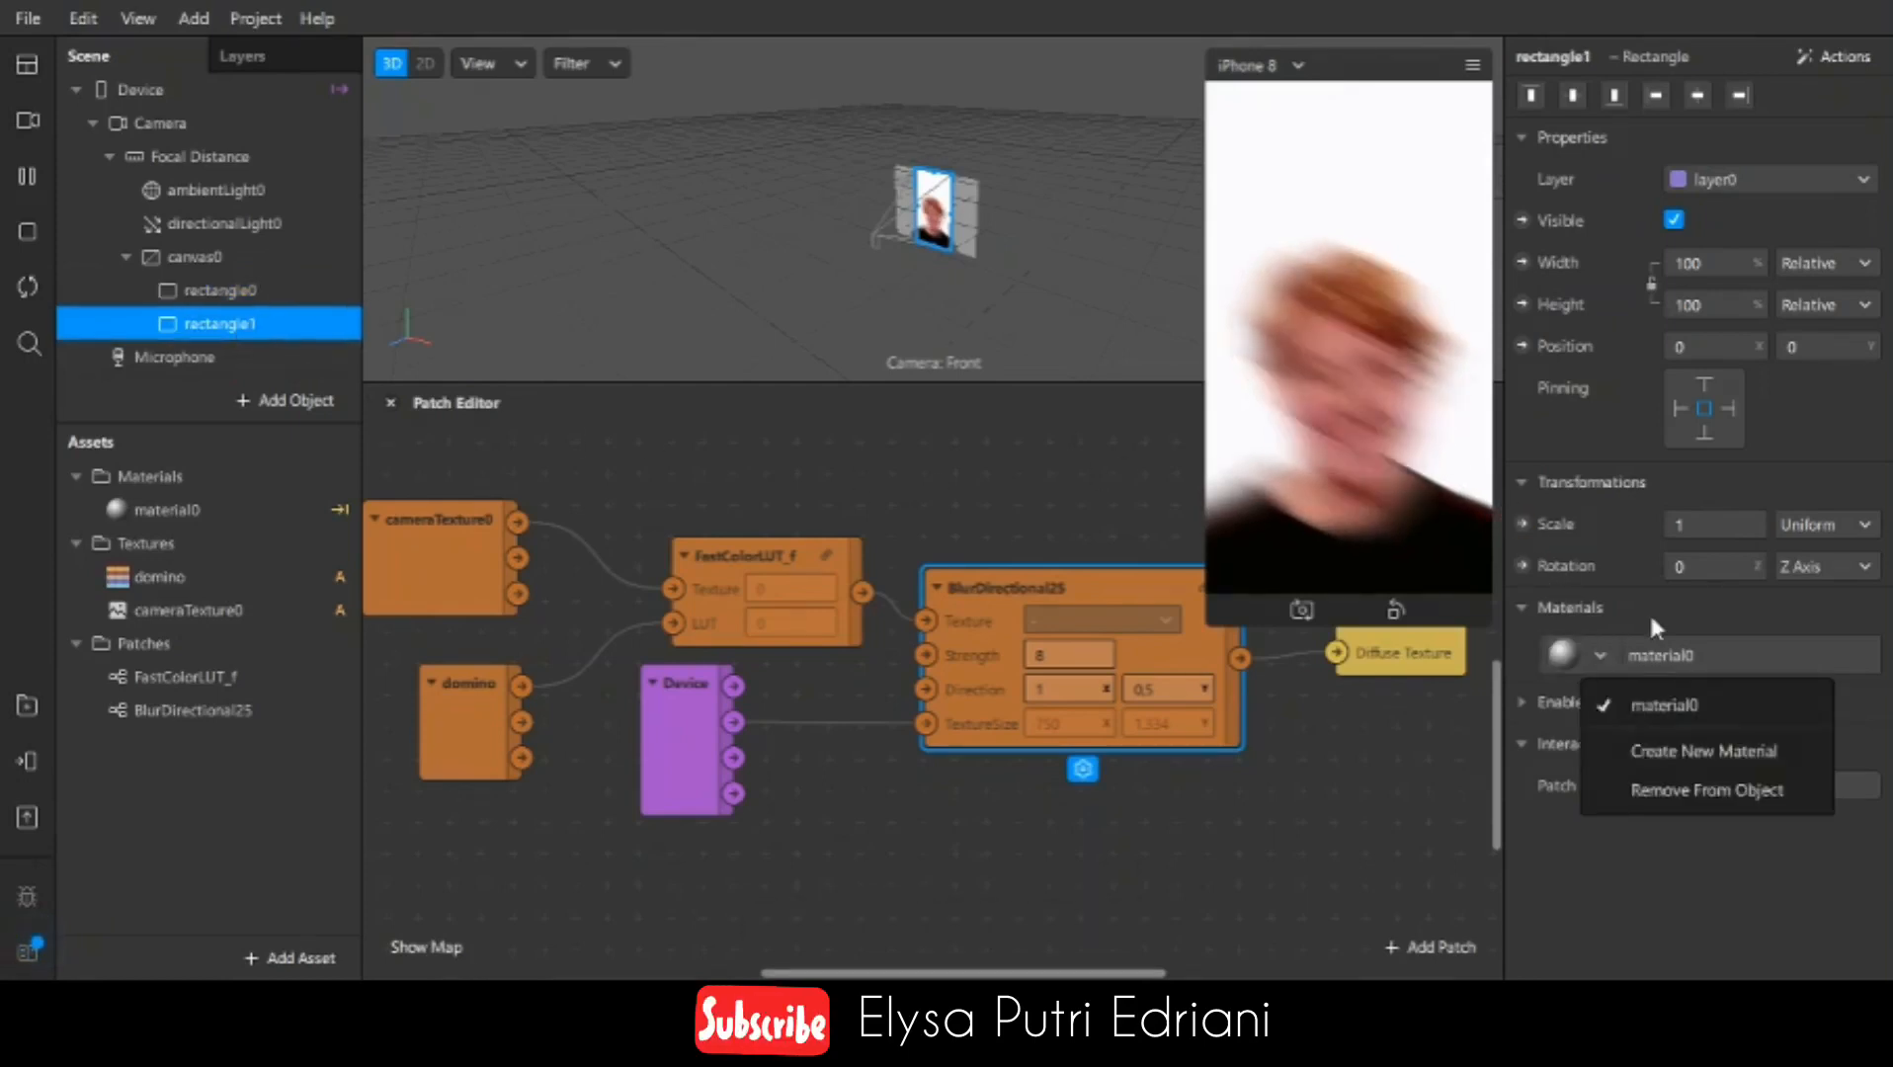
left_click(1677, 749)
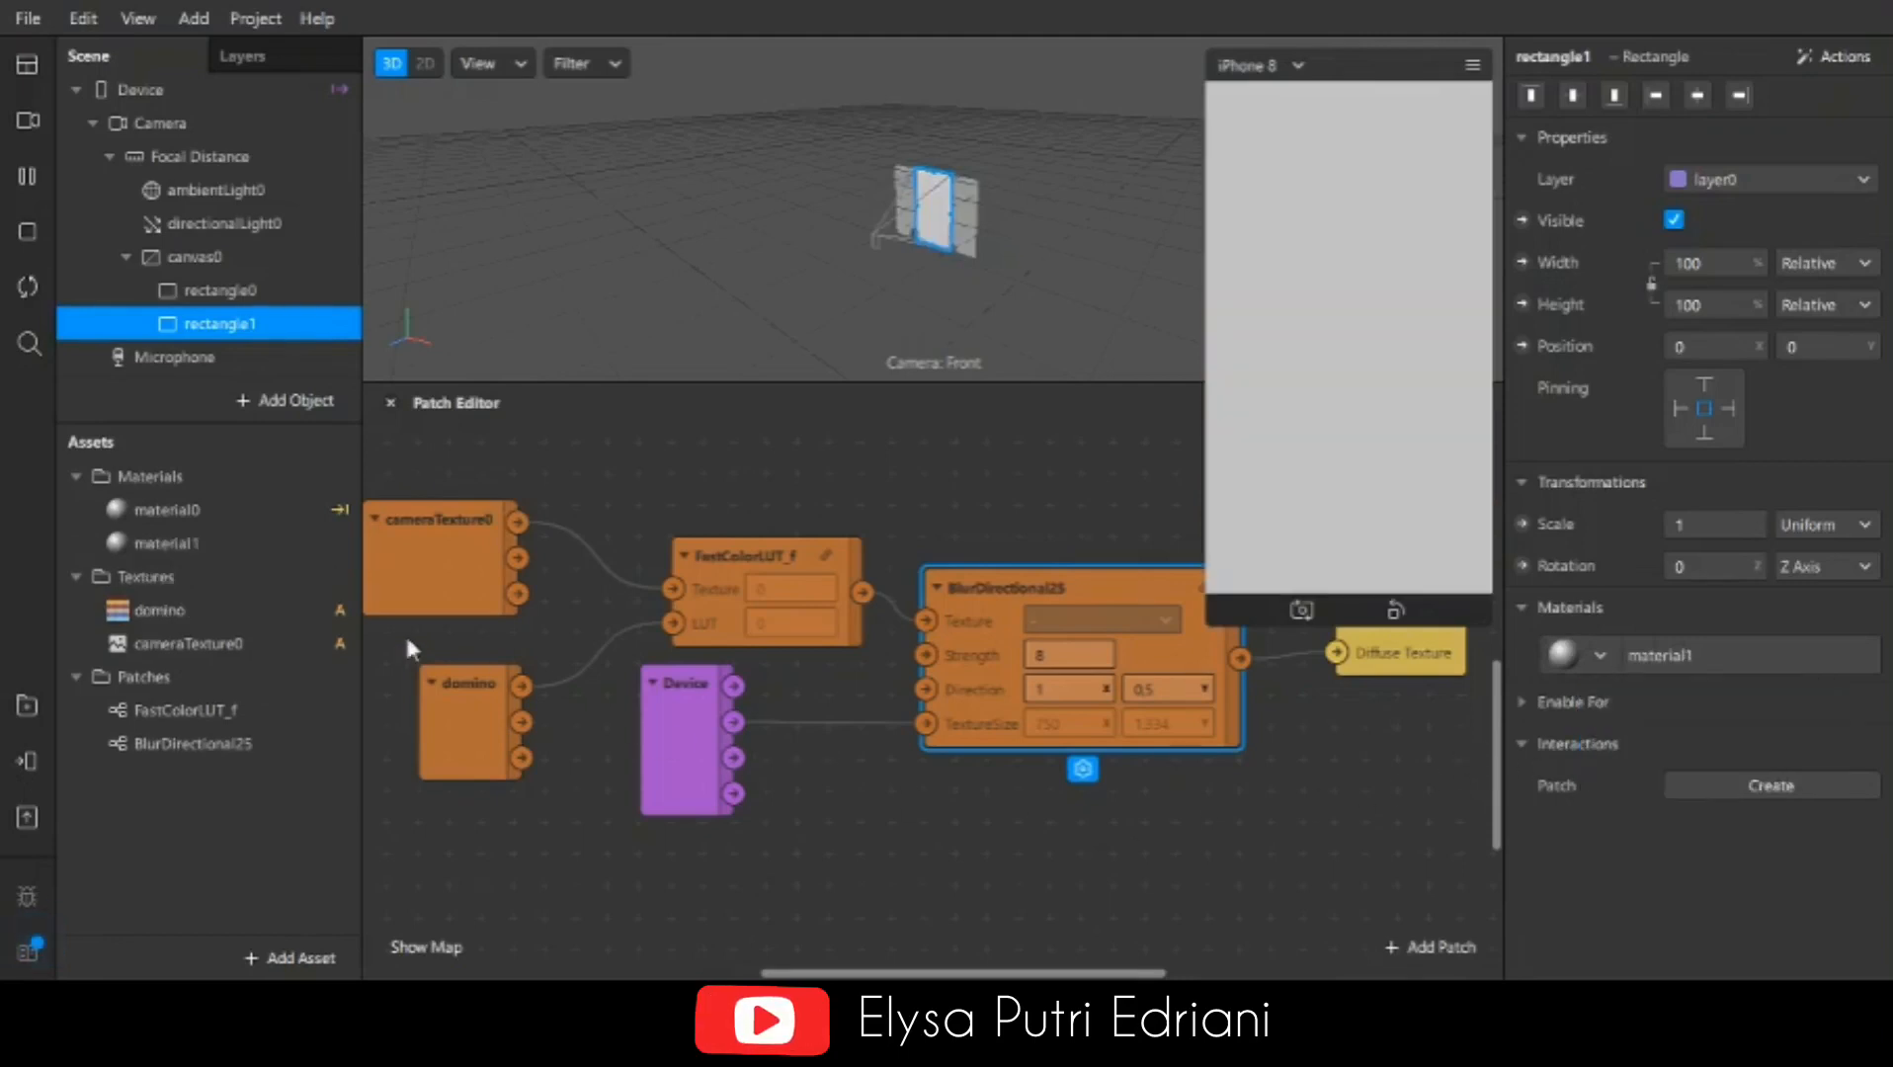
left_click(203, 544)
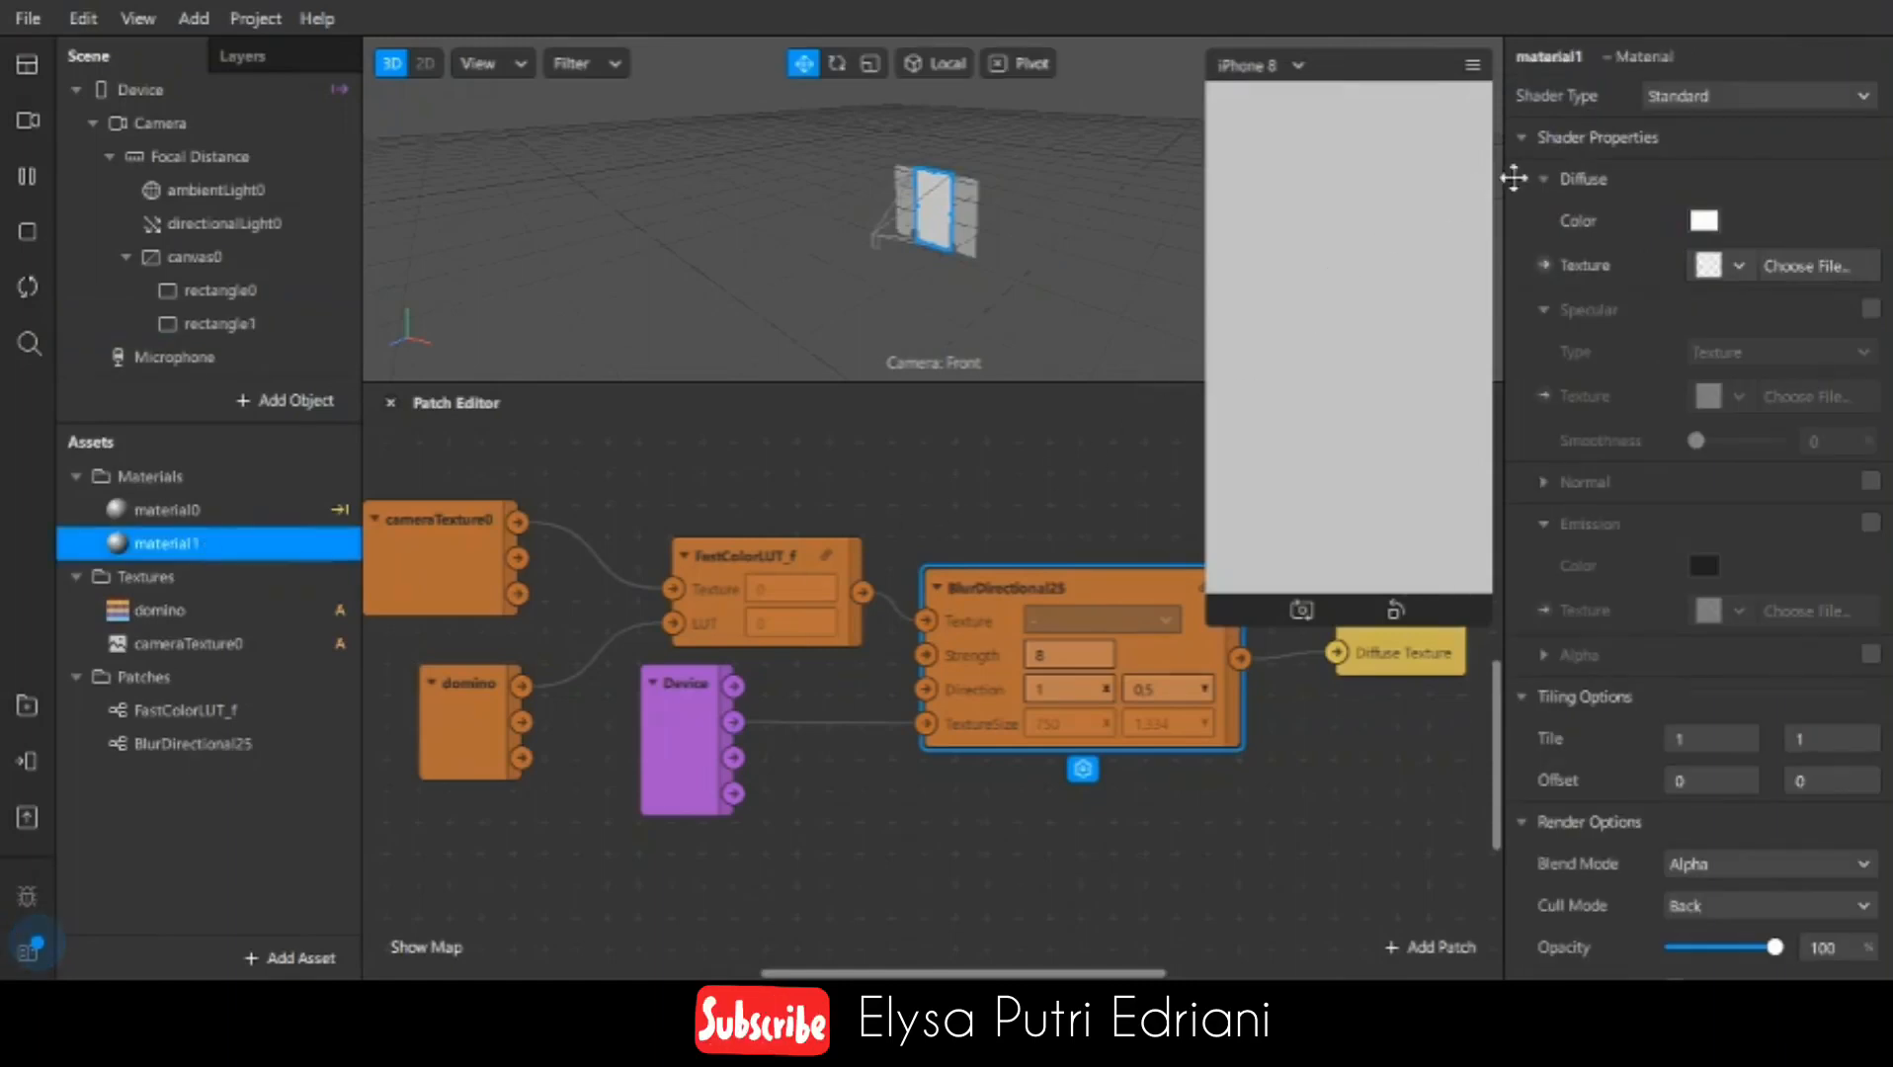
left_click(1689, 95)
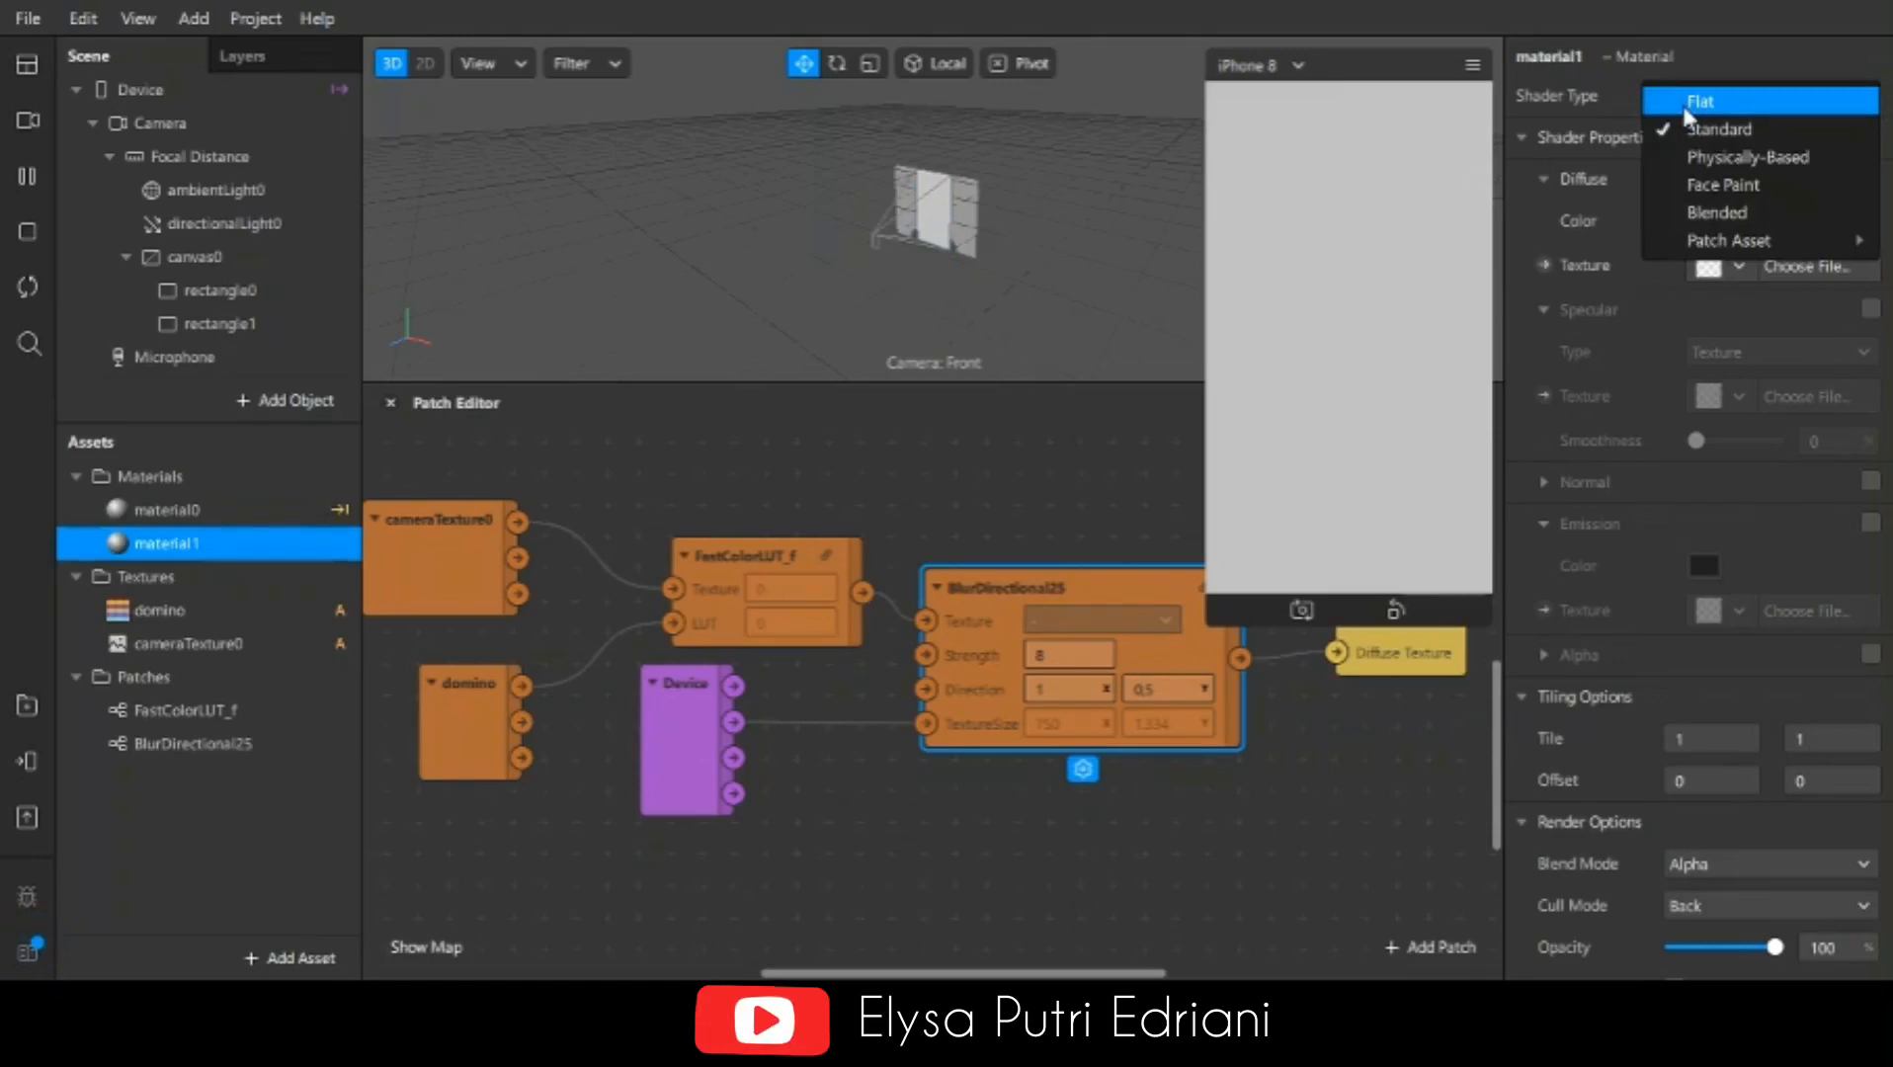
left_click(1685, 103)
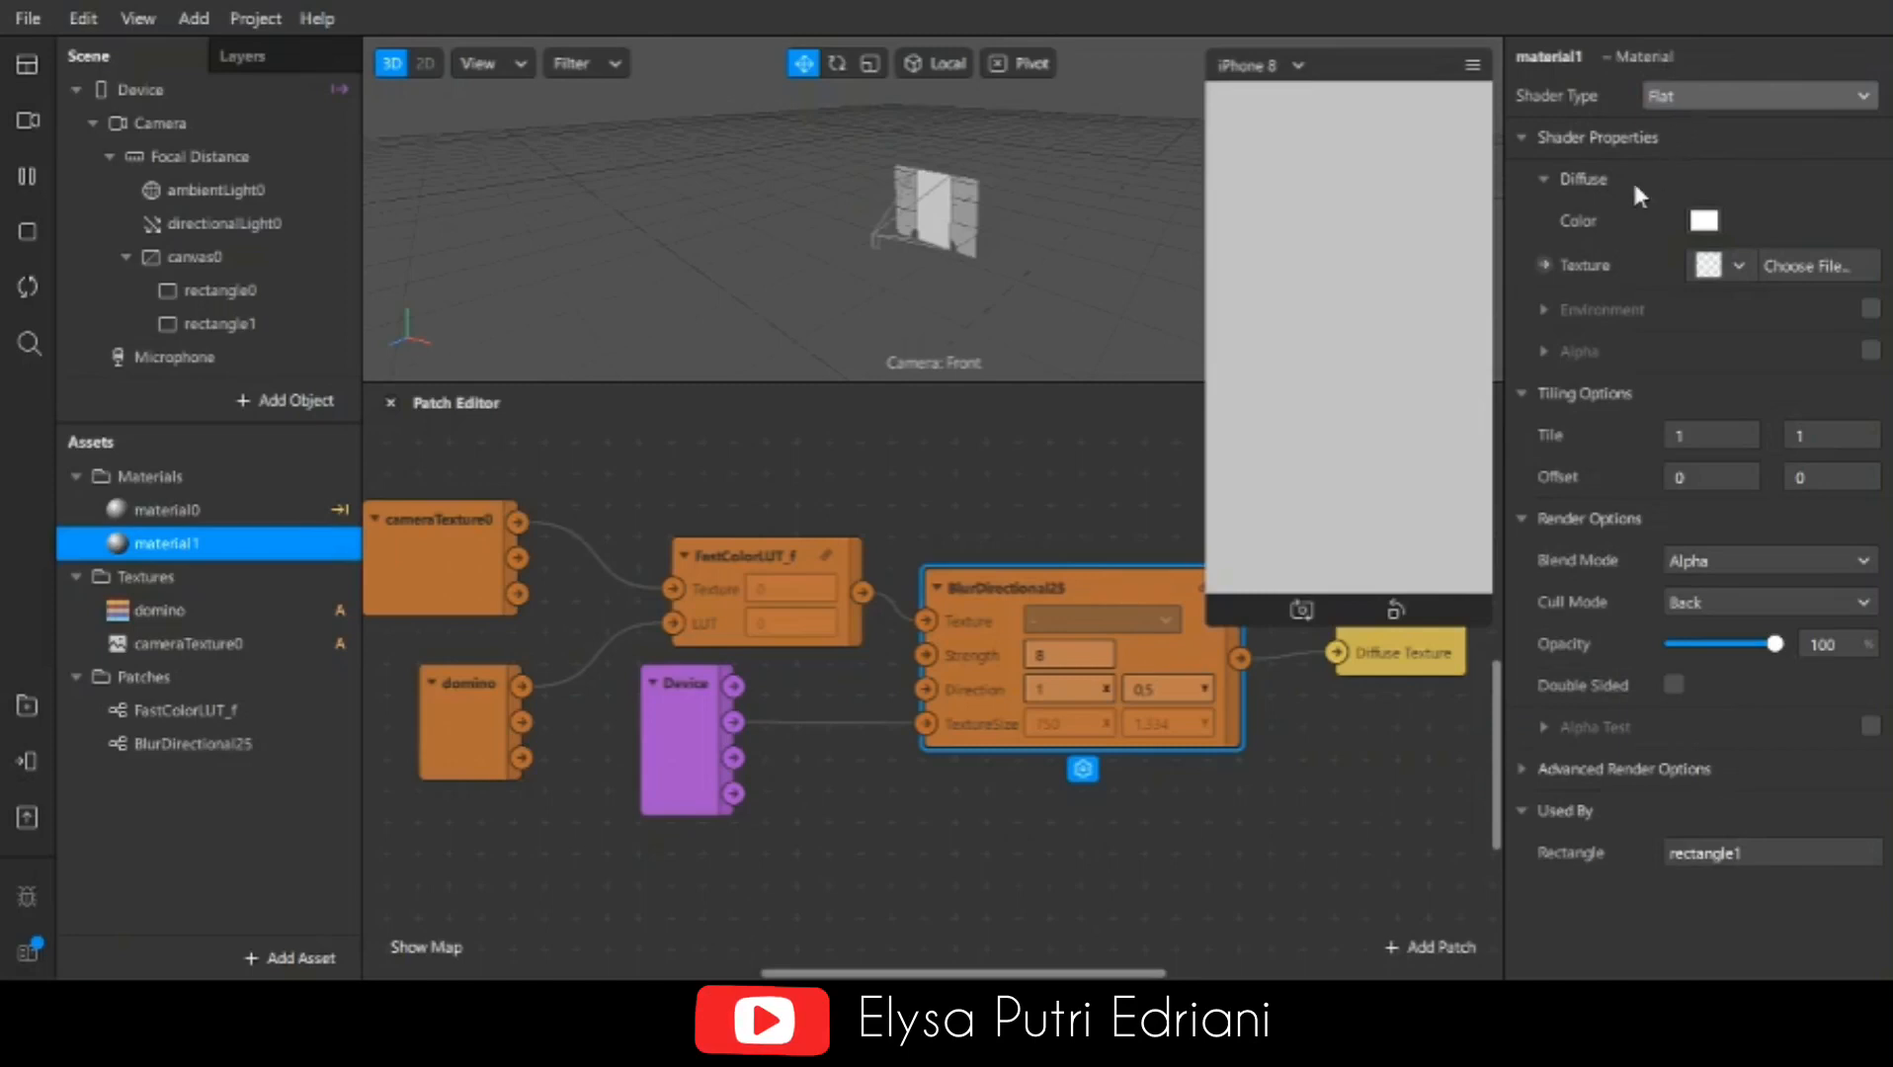
Step: Create a patch for material1's Diffuse Texture and place it to the lower right of BlurDirectional25
left_click(1543, 265)
scroll(945, 798, "down", 1)
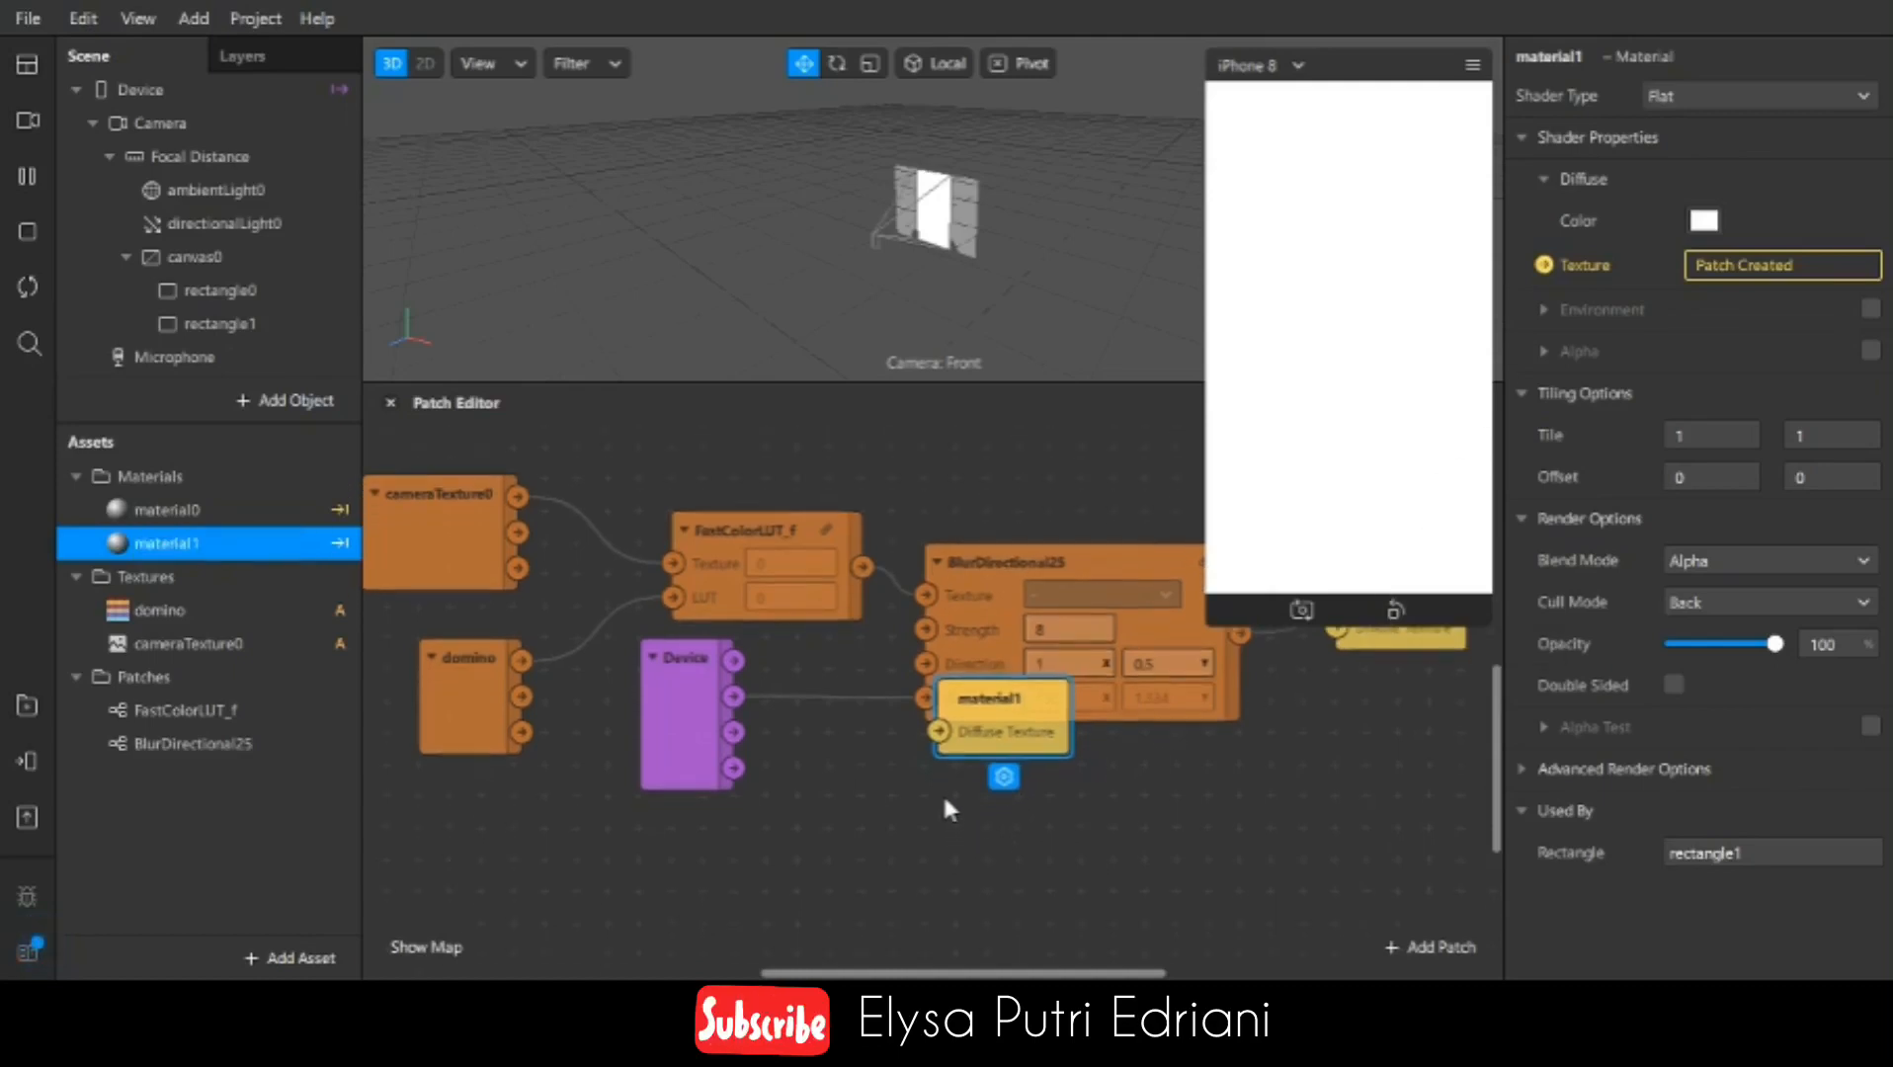
left_click_drag(991, 698, 1245, 761)
left_click_drag(1397, 777, 1449, 827)
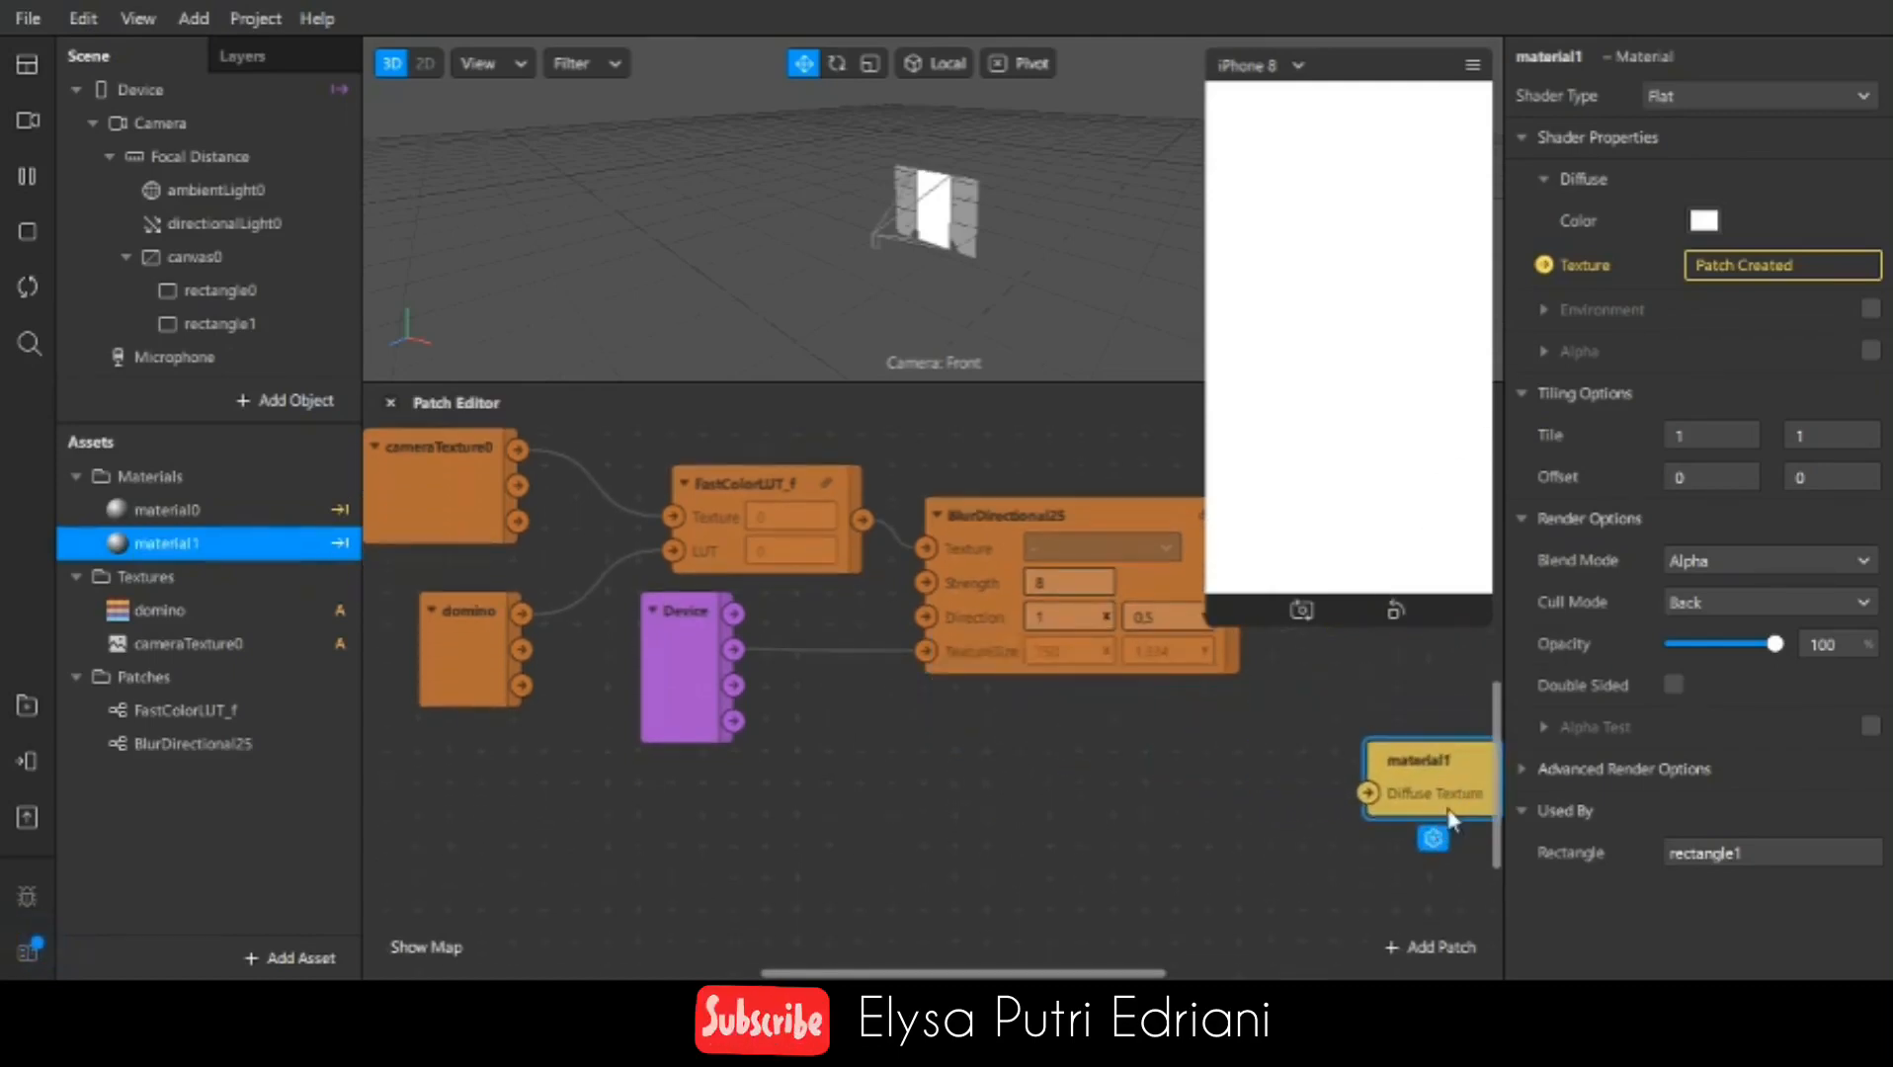
Step: Duplicate BlurDirectional25 with its input connections, place the copy below the original, and connect its output to material1's Diffuse Texture
left_click(966, 560)
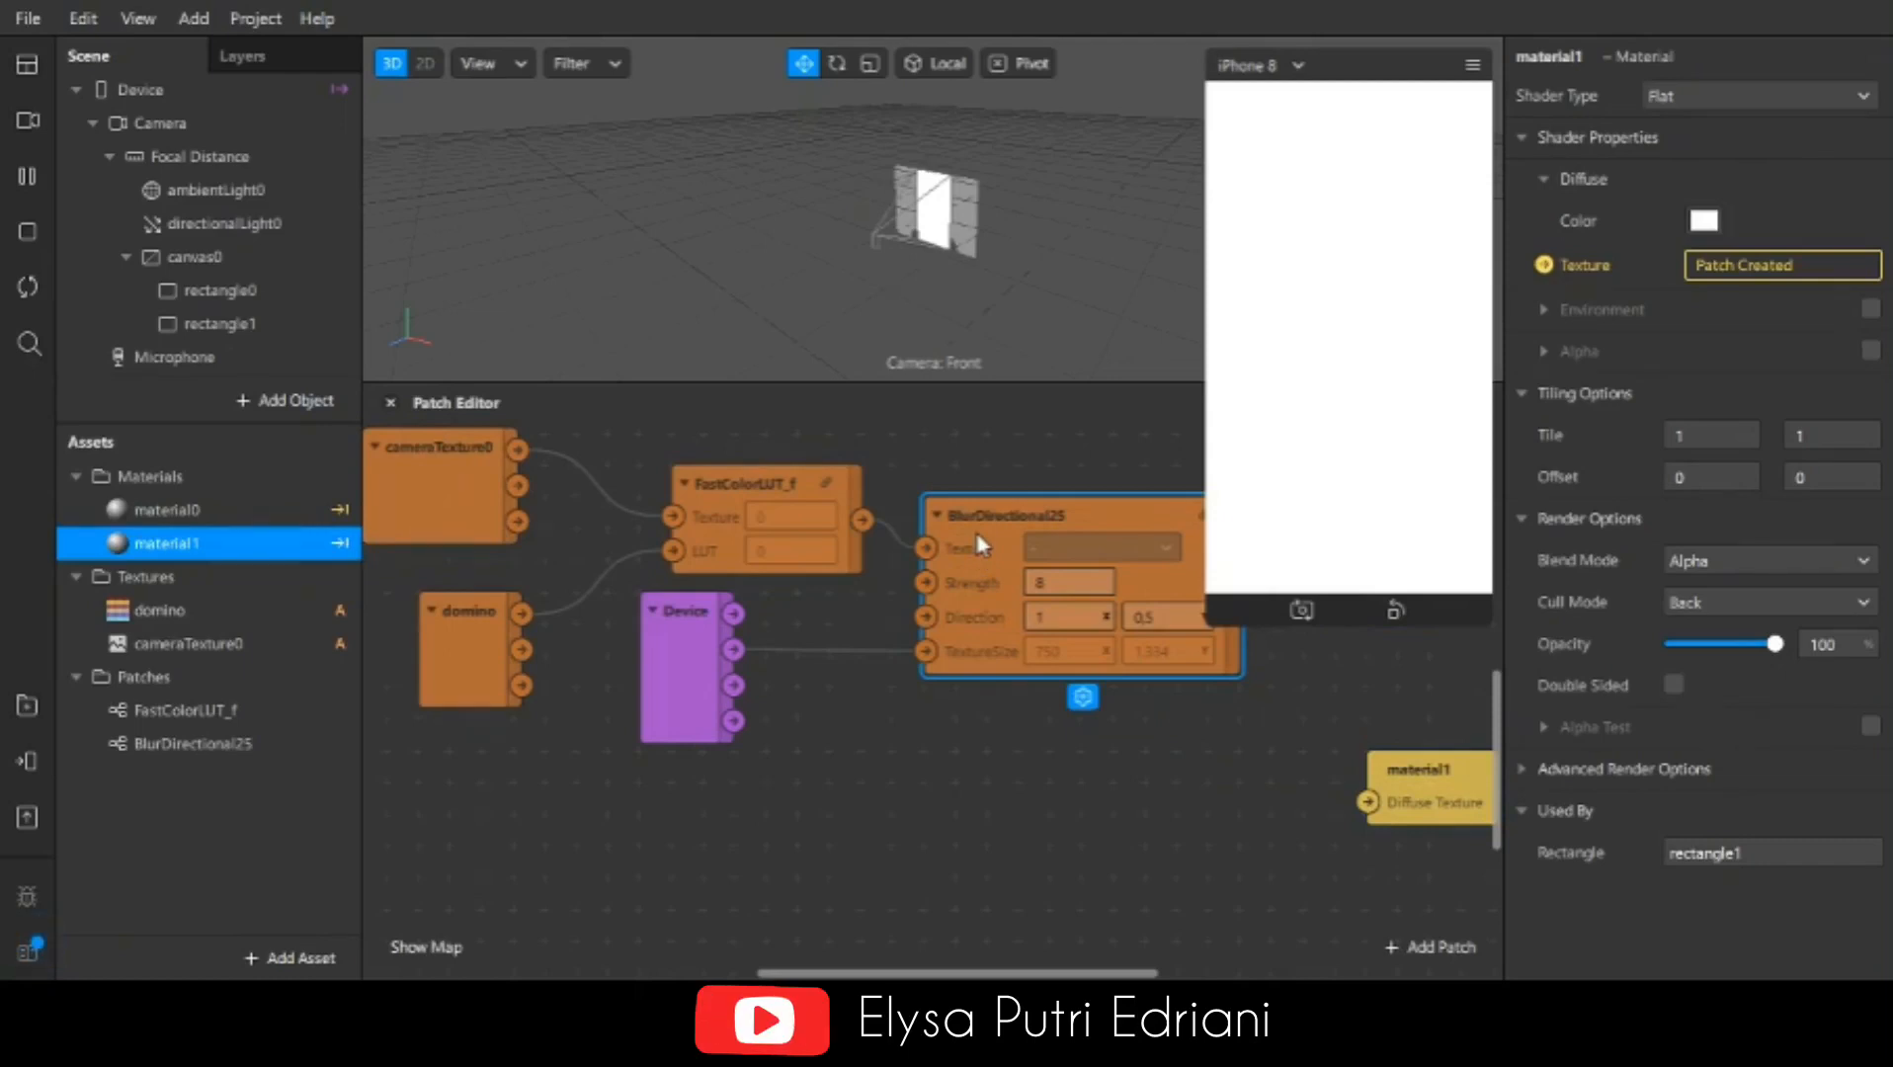
key("ctrl+d")
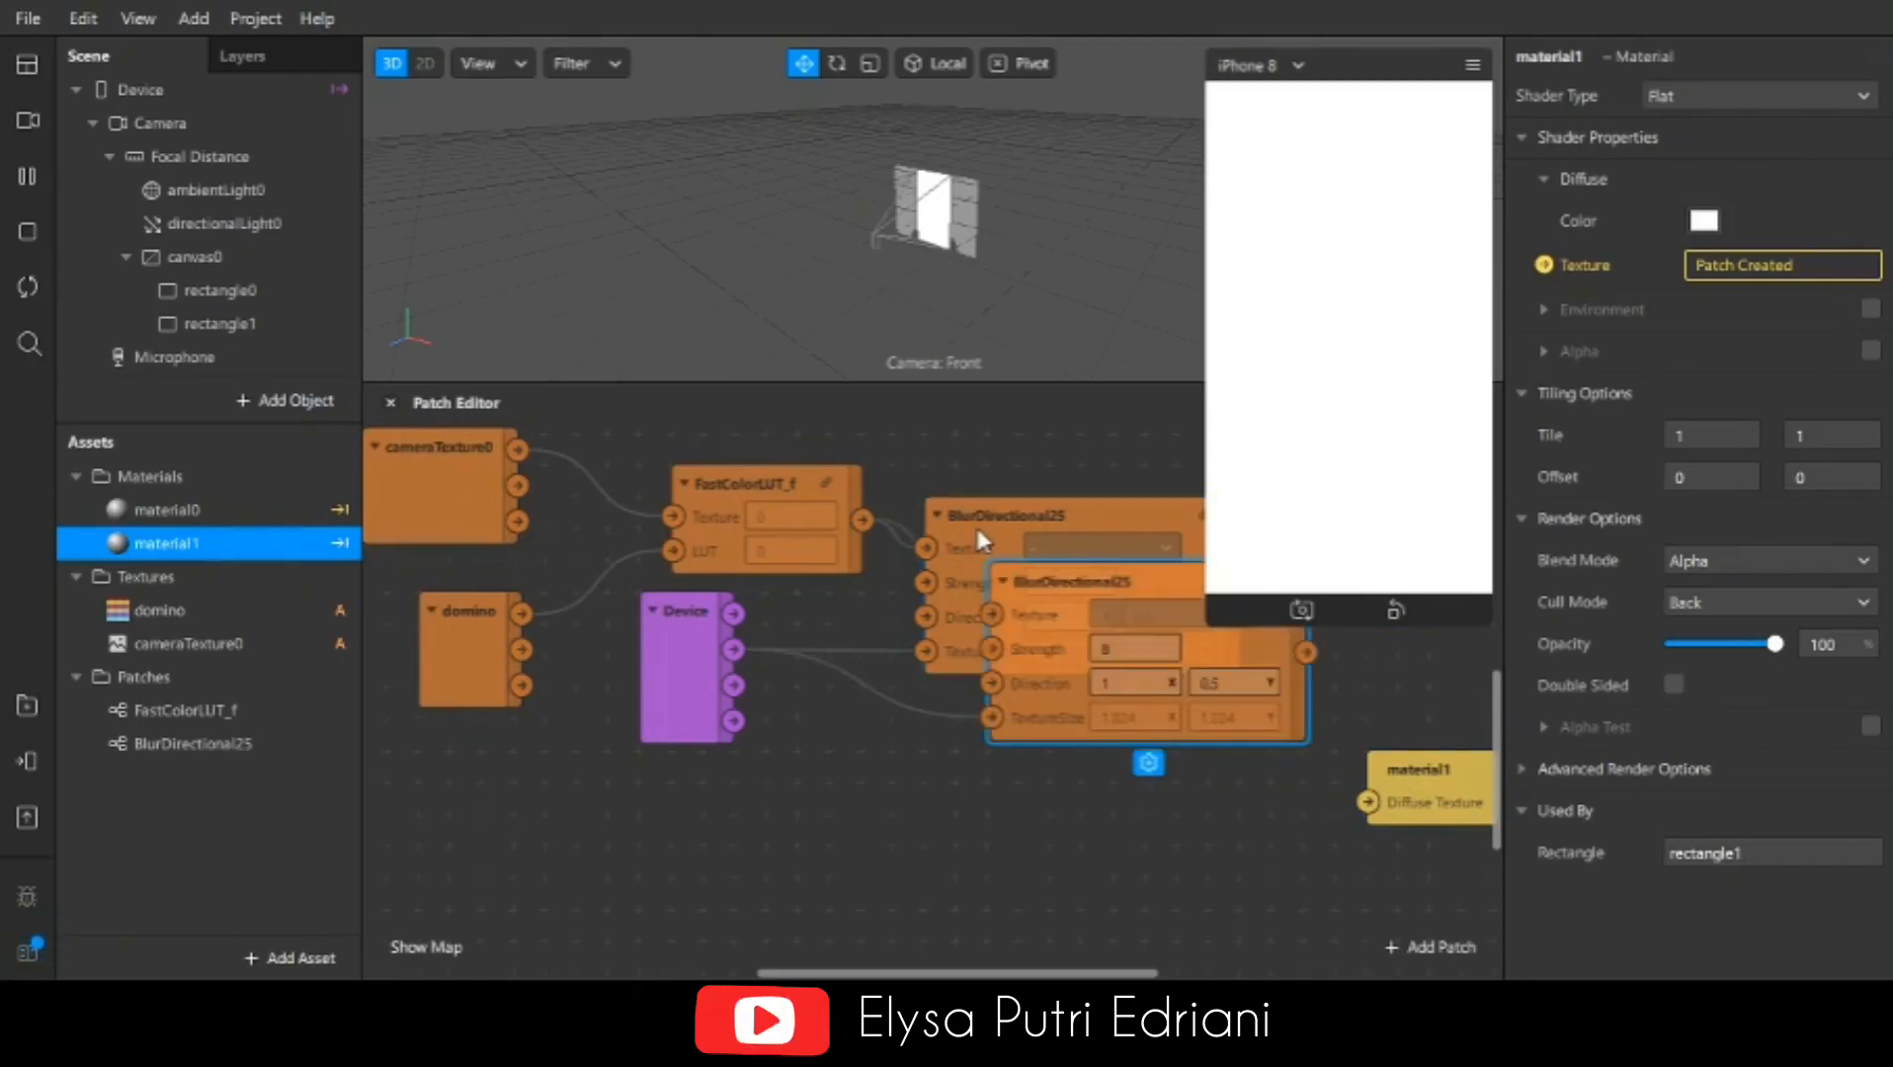
left_click_drag(1055, 614, 972, 768)
left_click_drag(1369, 771, 1324, 731)
left_click_drag(1242, 776, 1335, 776)
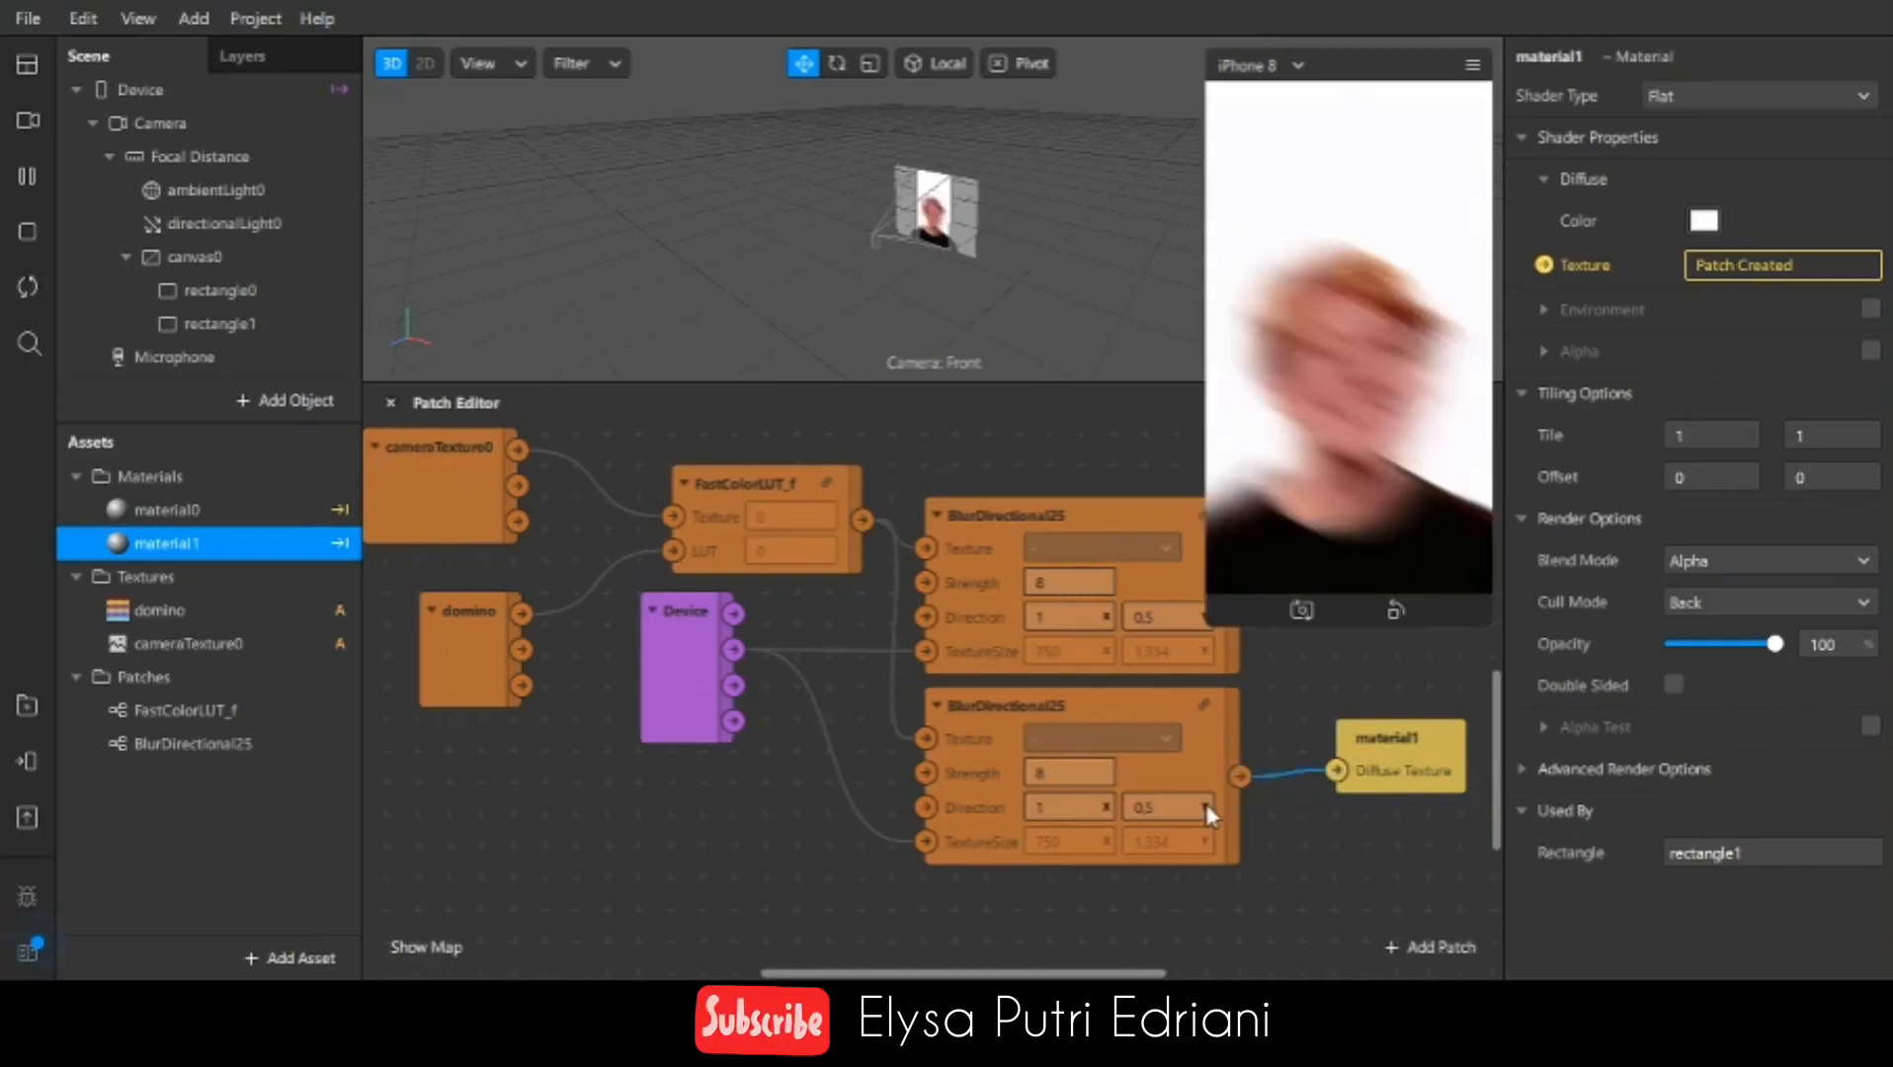
Step: Set the lower BlurDirectional25's Strength to 2 and its Direction X to 0.2
left_click(1077, 774)
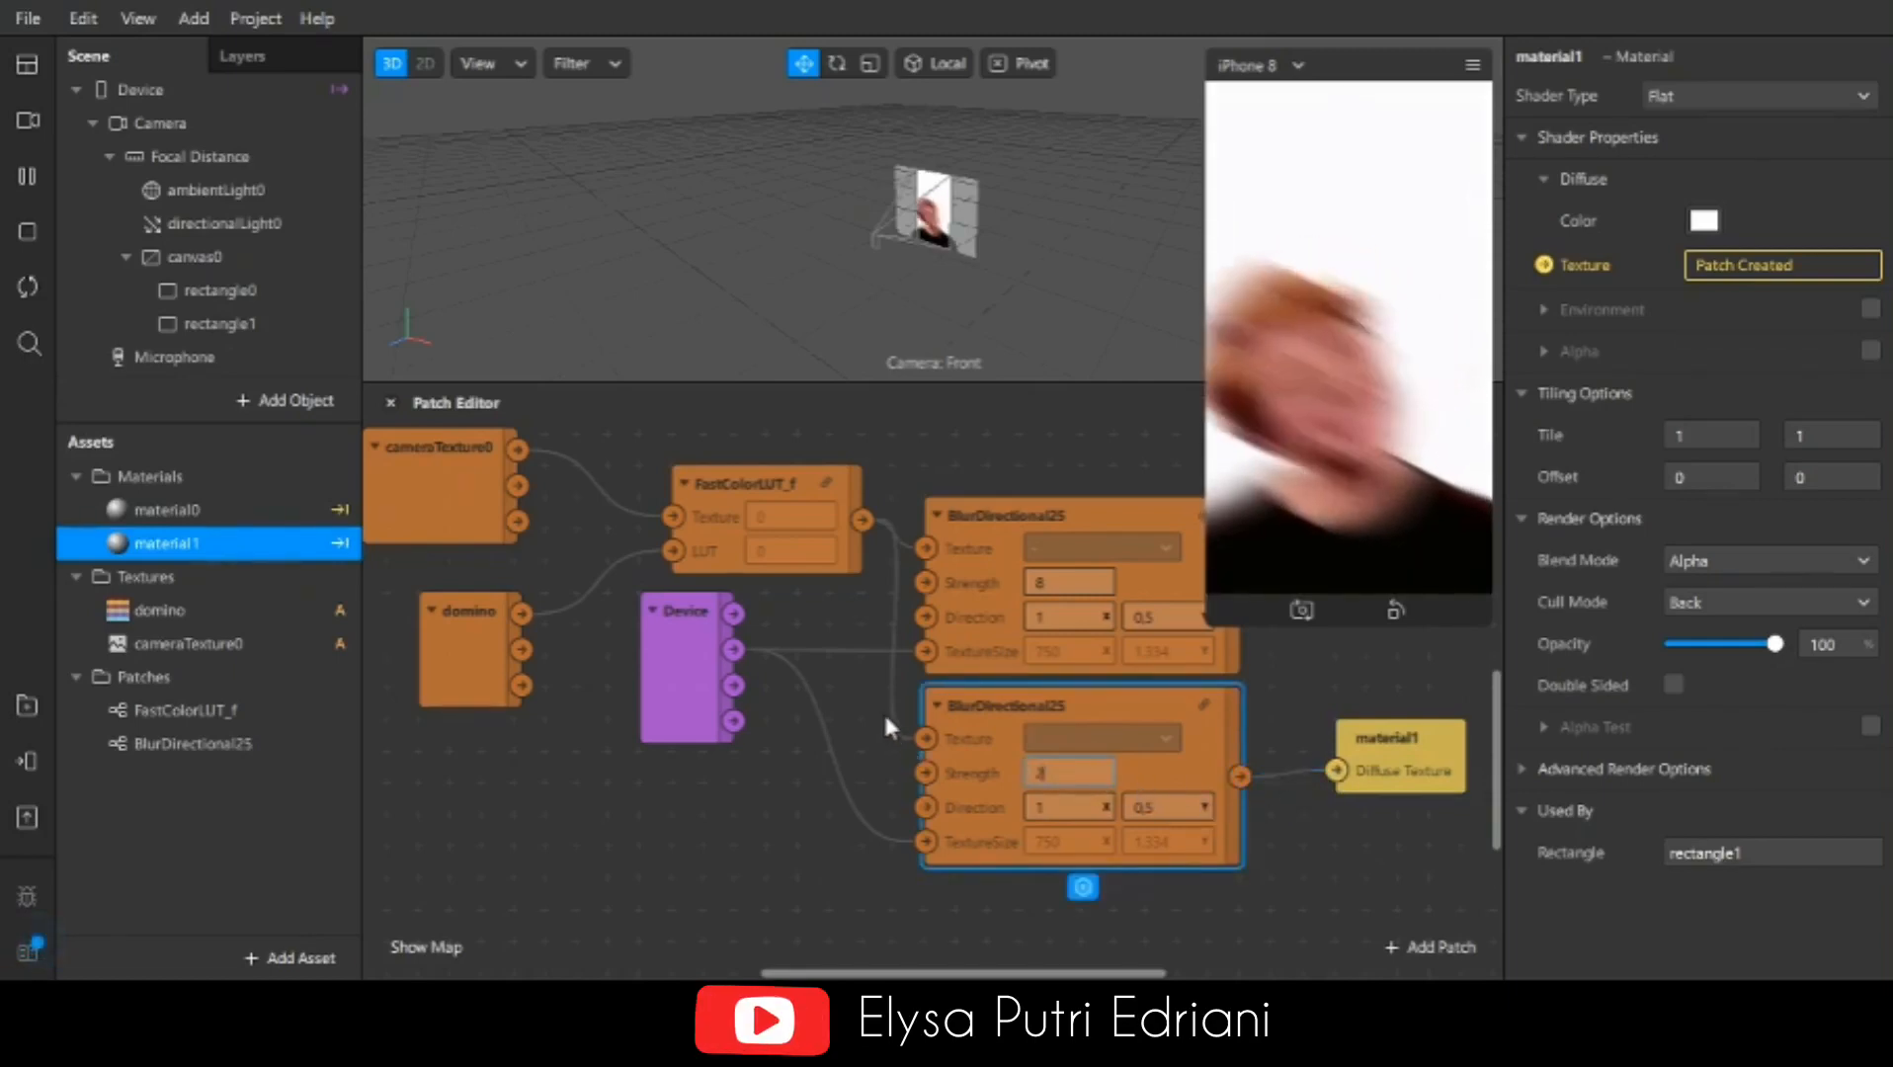
type("2")
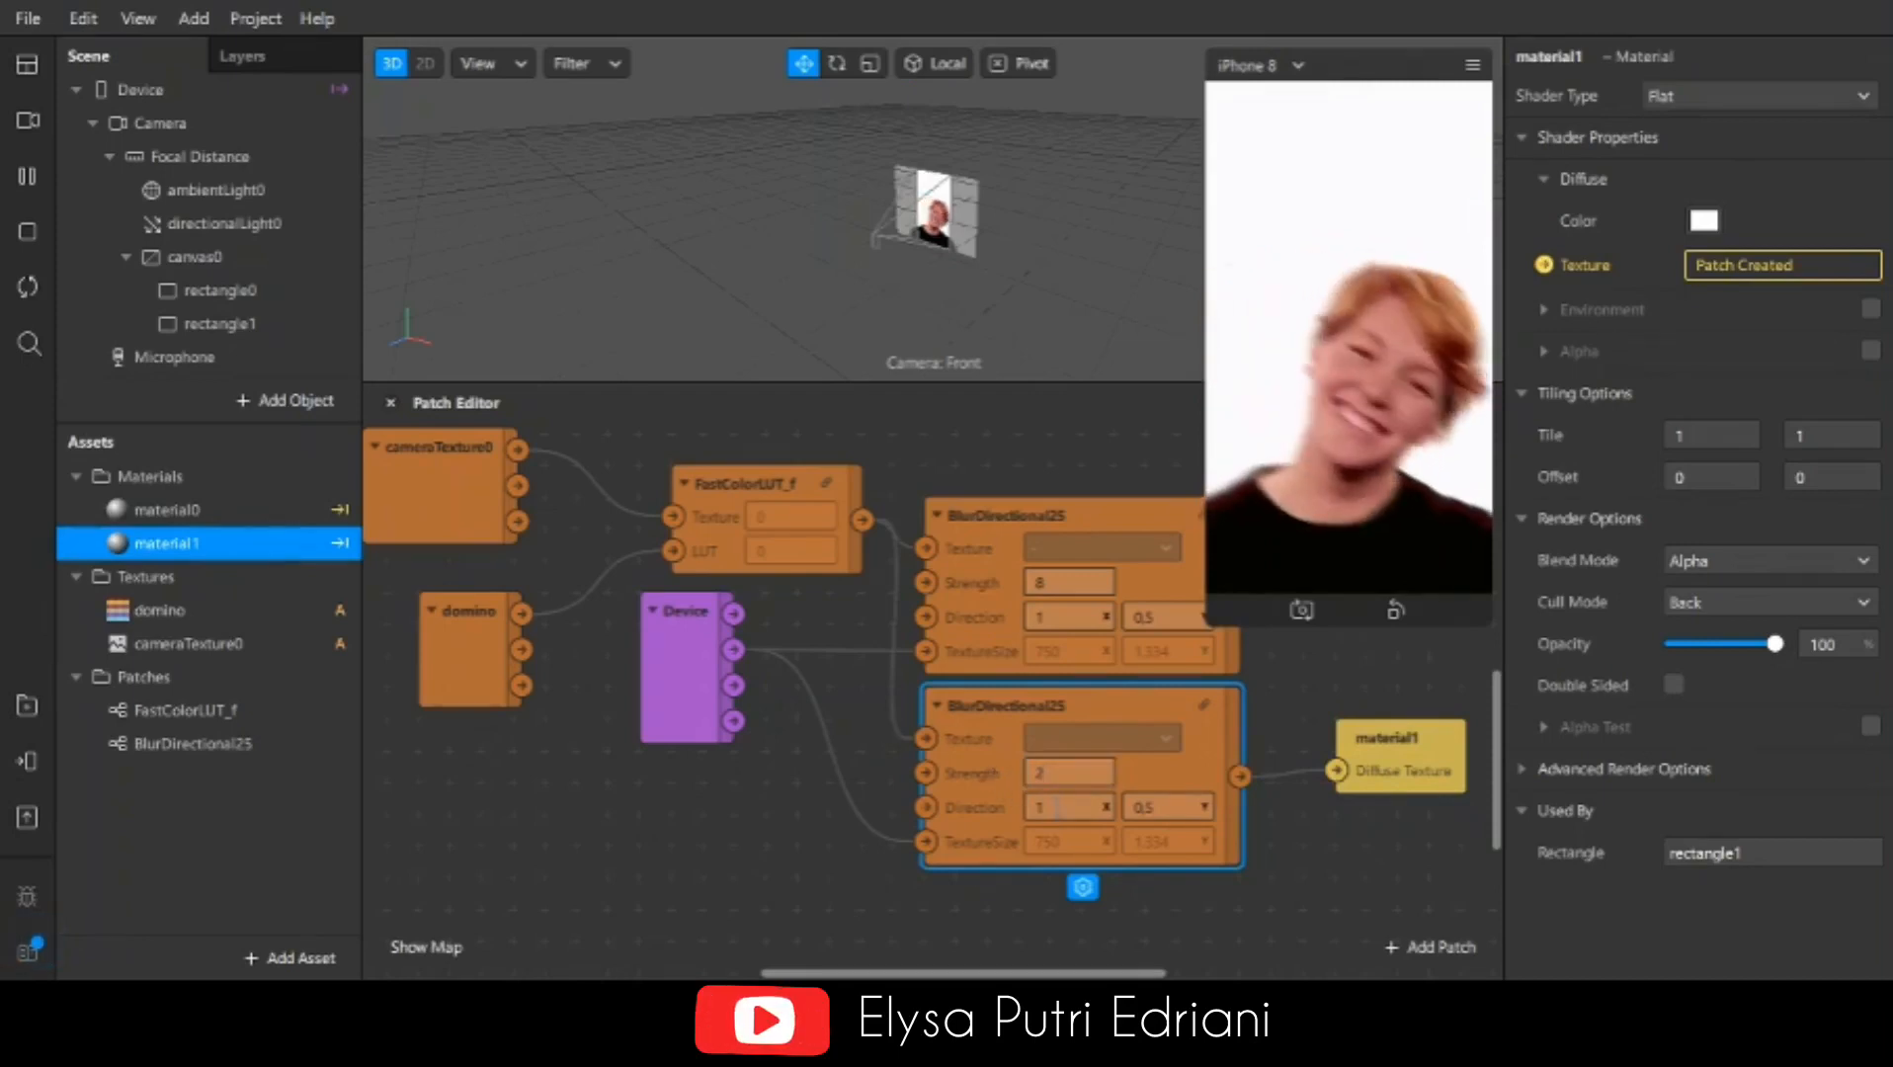
left_click(1057, 807)
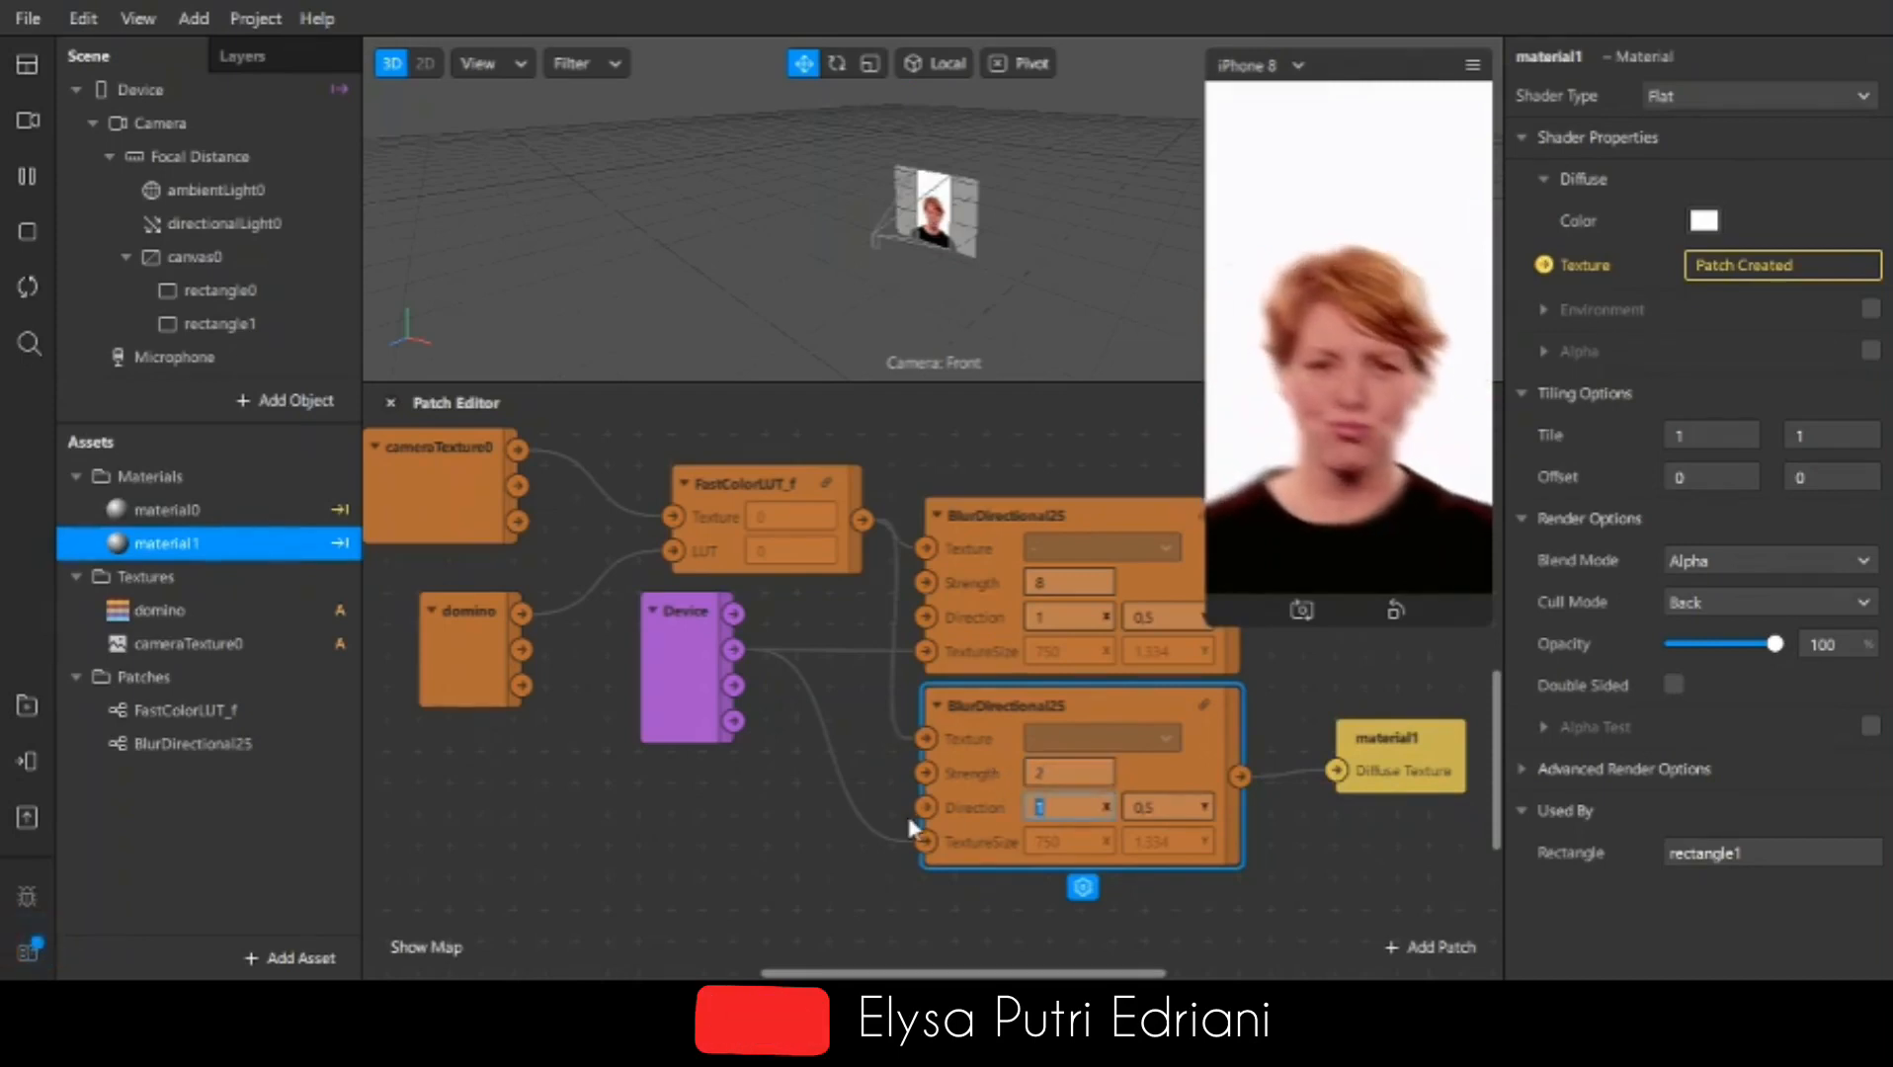
type("0.")
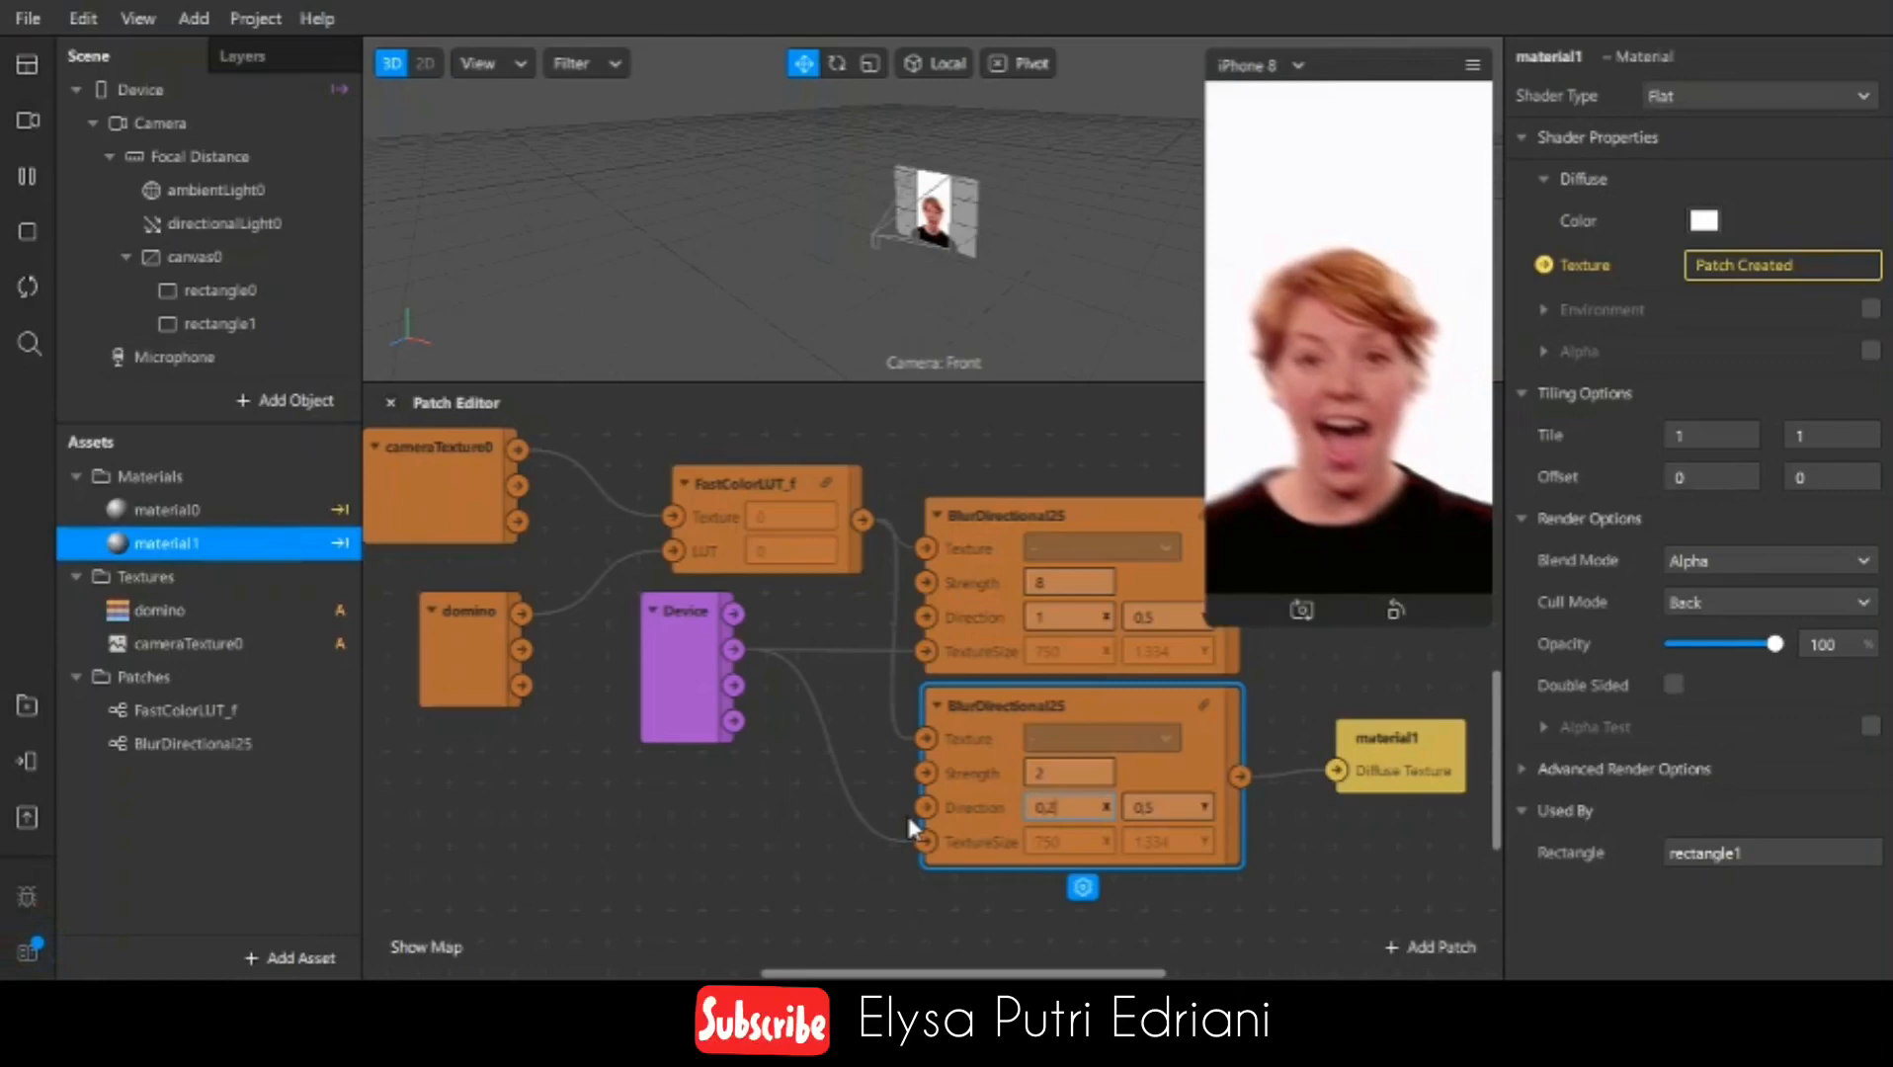
type("2")
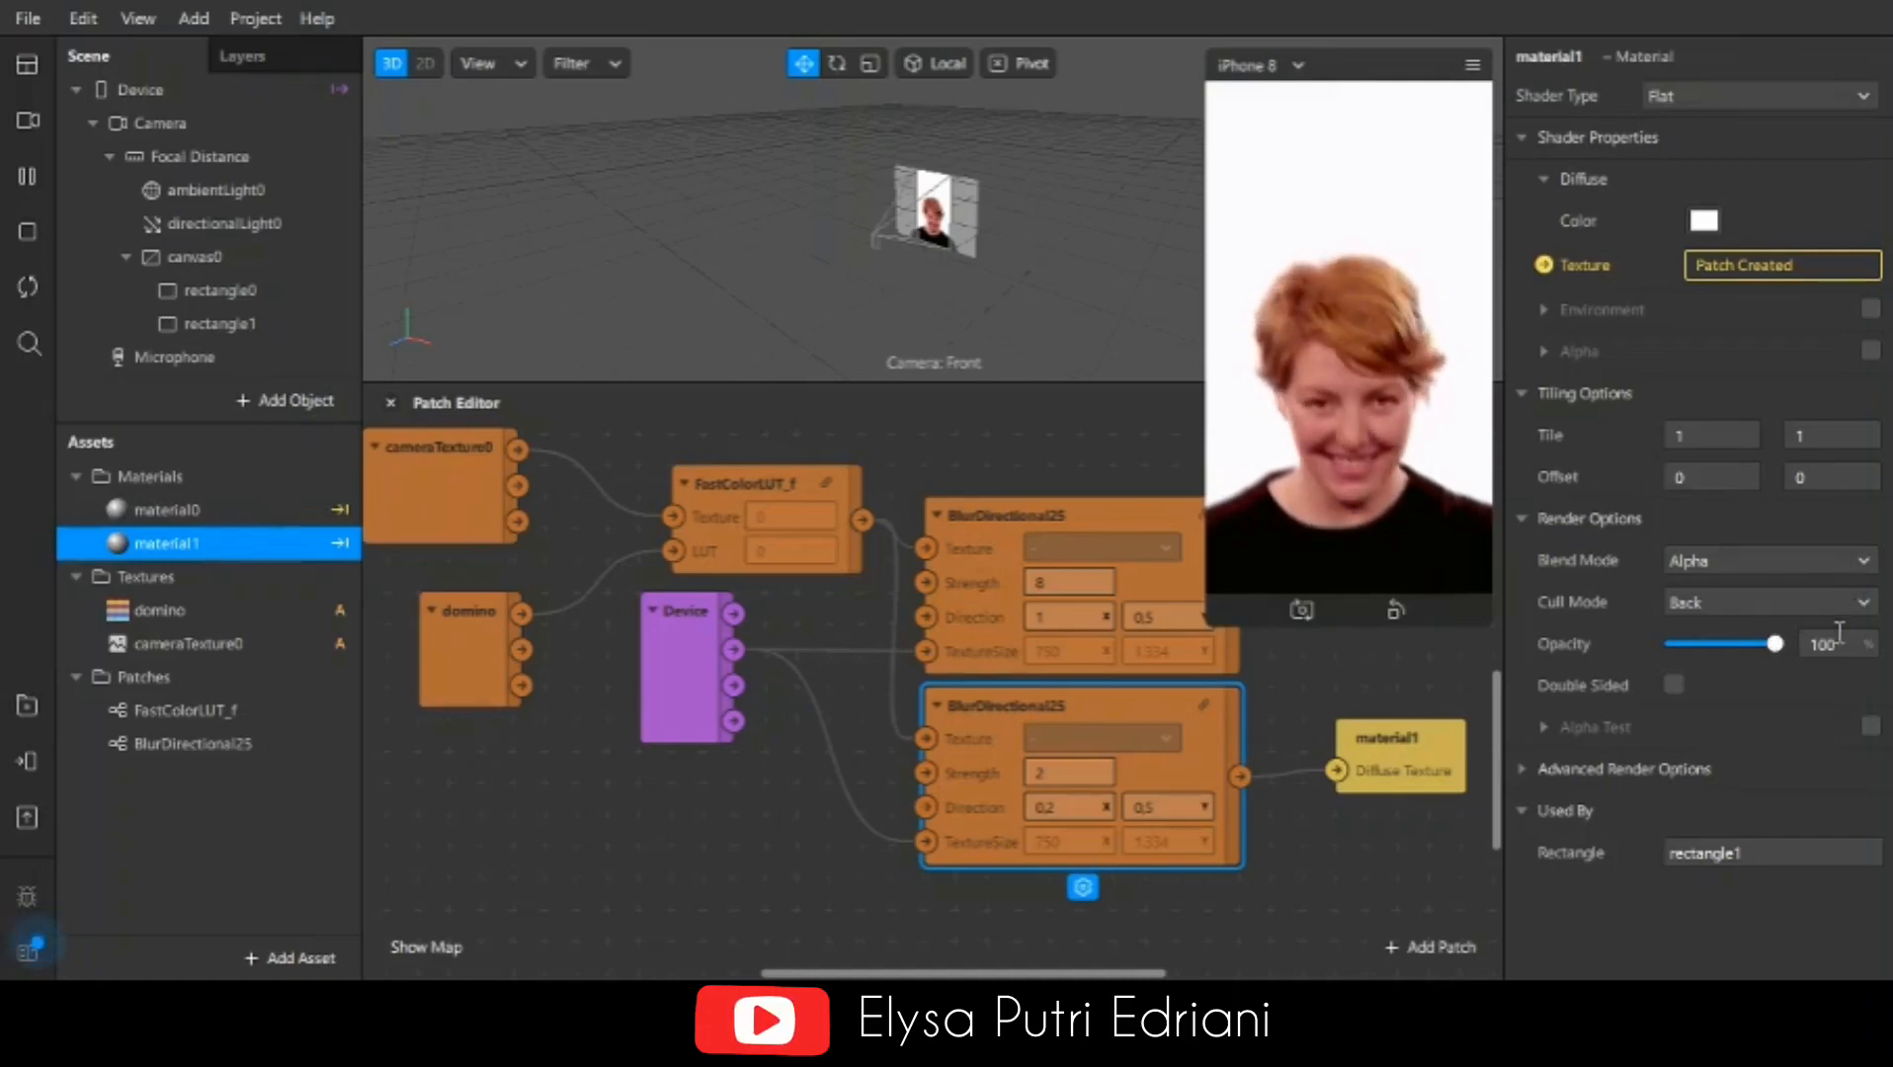
Step: Lower material1's opacity to 70% and enlarge the device preview to inspect the layered blur
left_click(1761, 643)
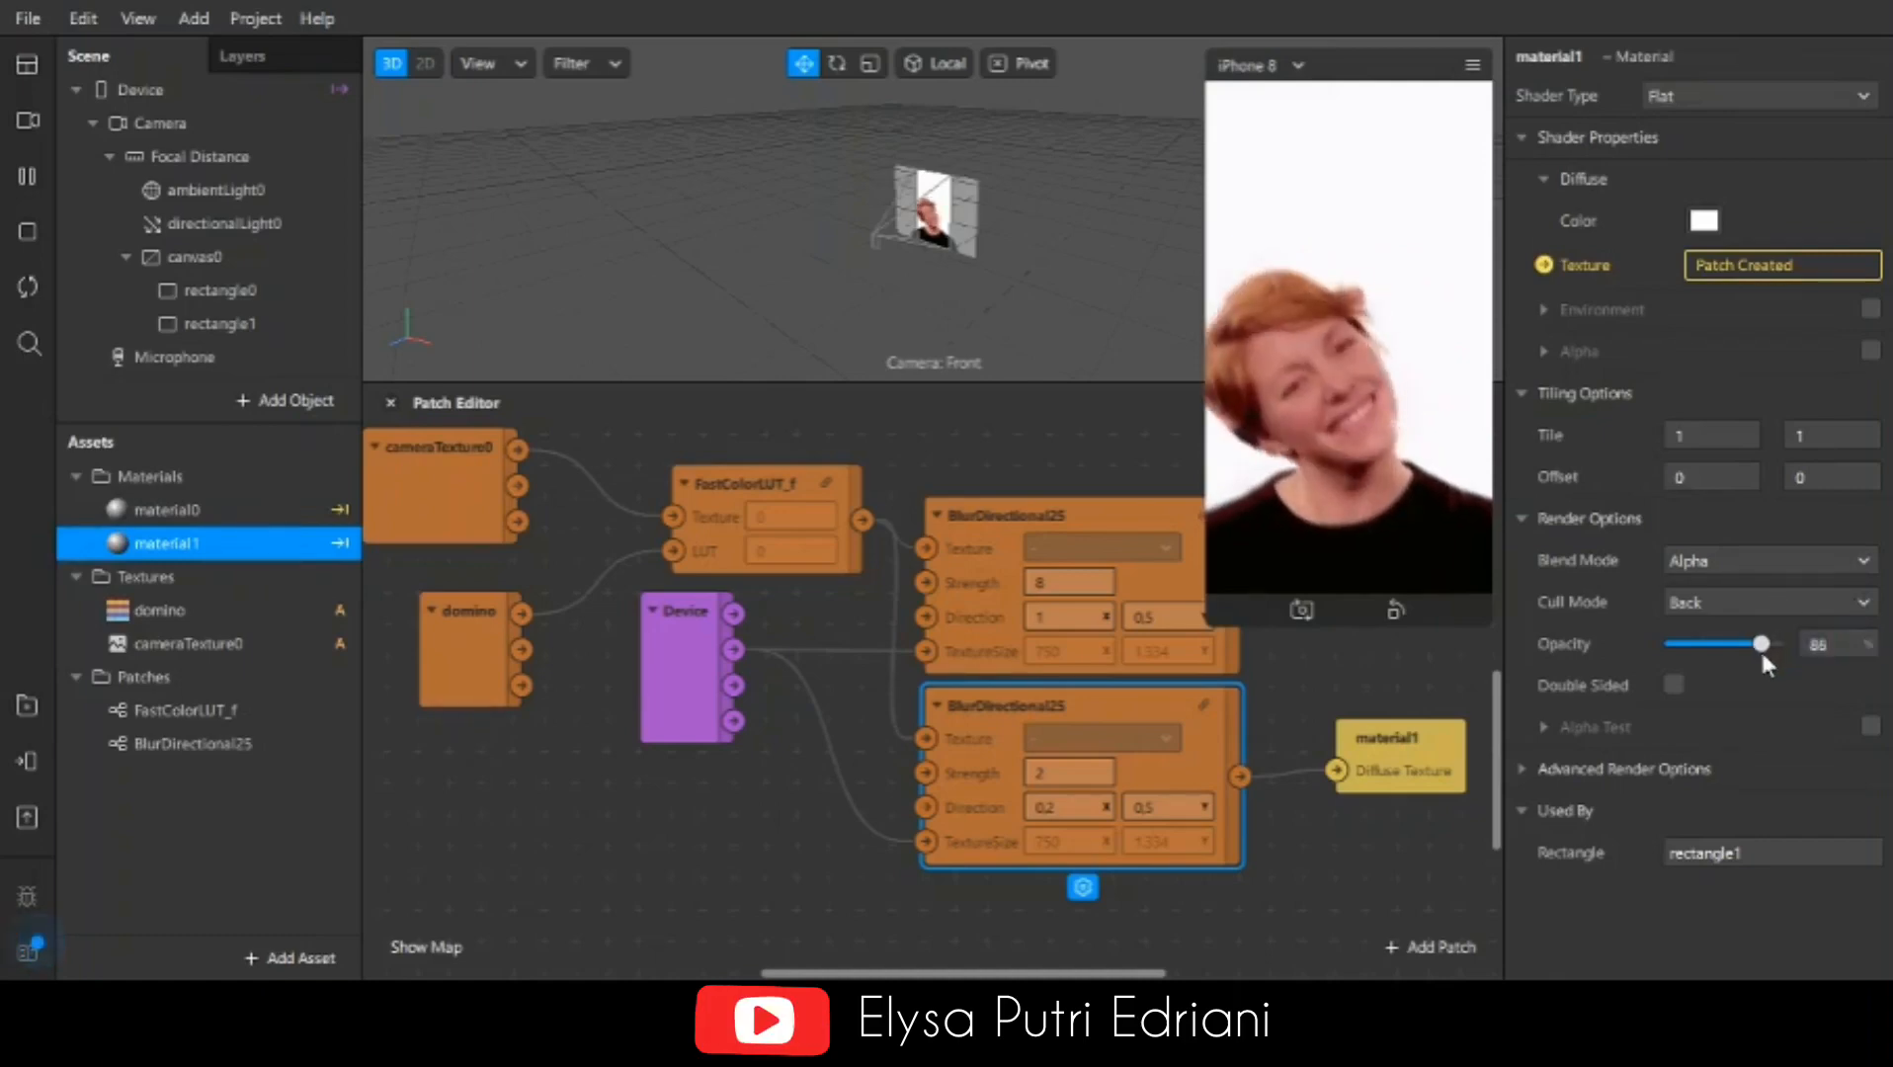
left_click_drag(1762, 652, 1745, 671)
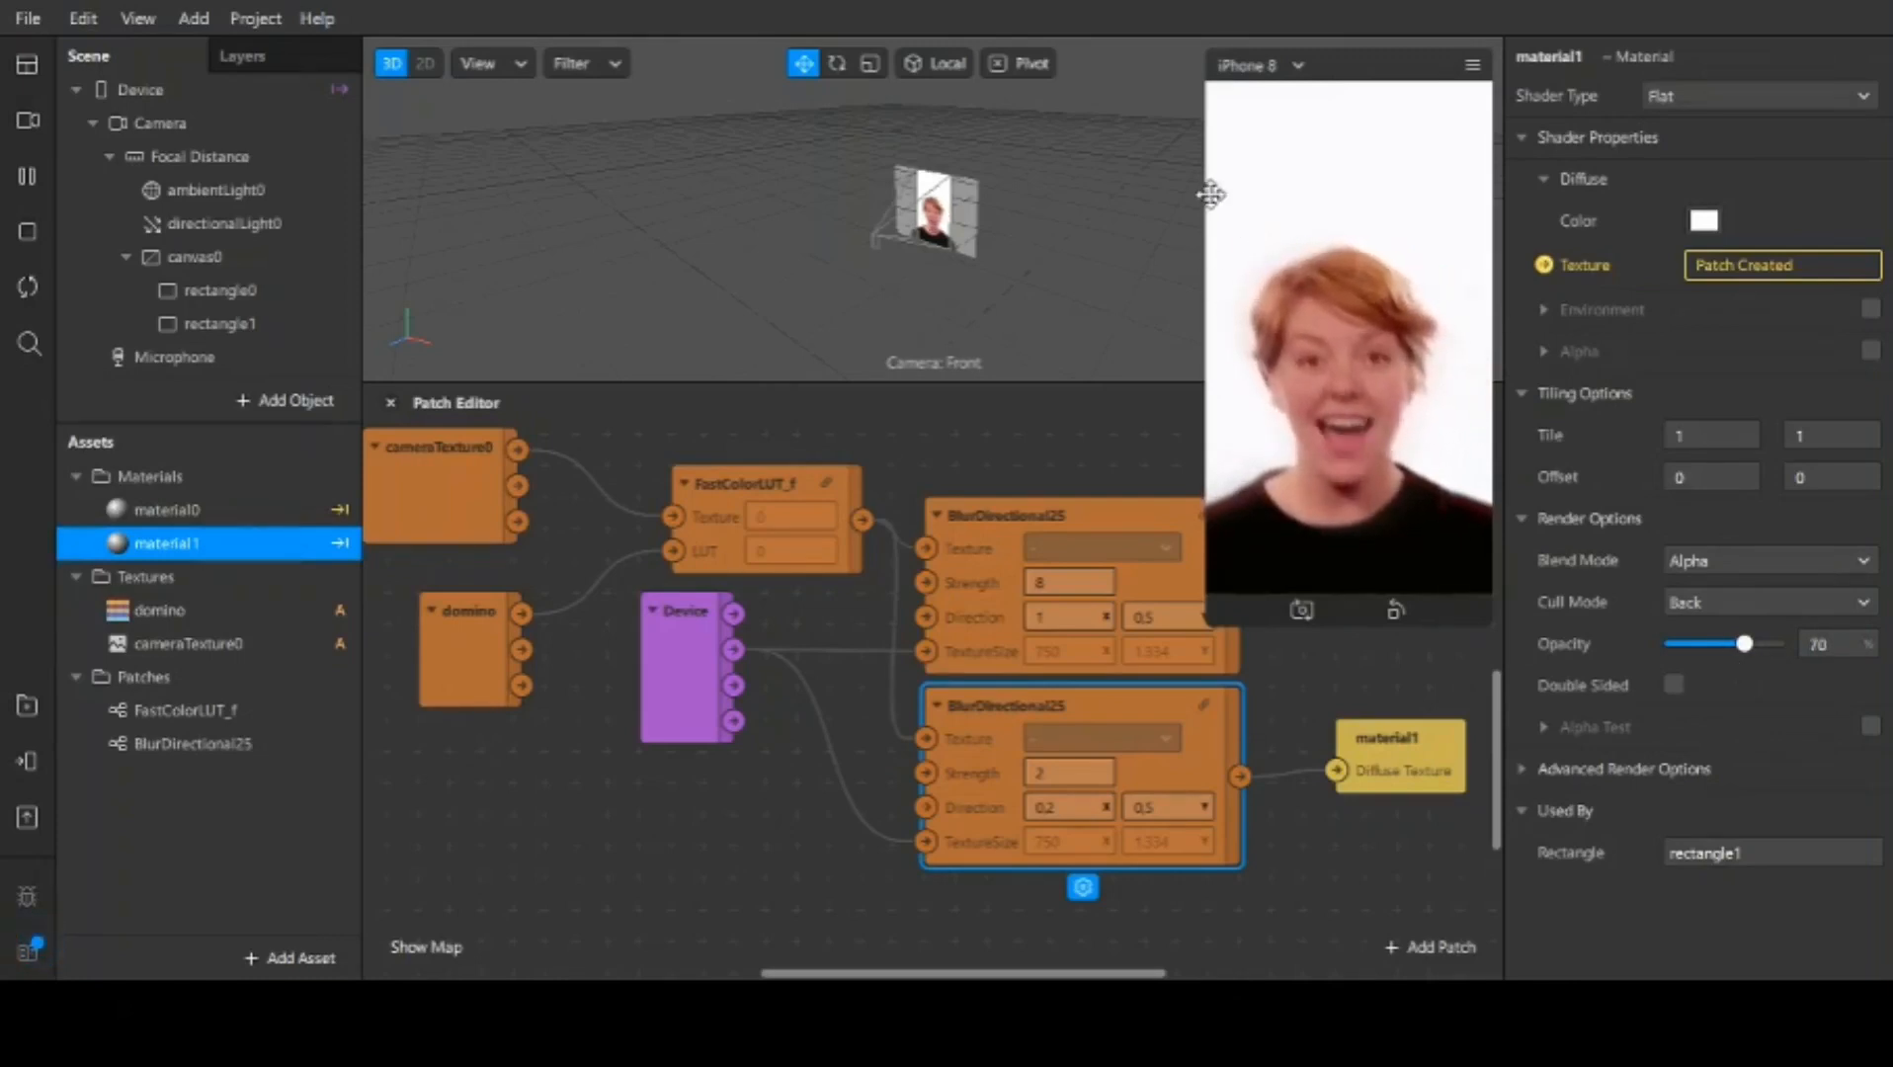
left_click_drag(1210, 195, 1006, 342)
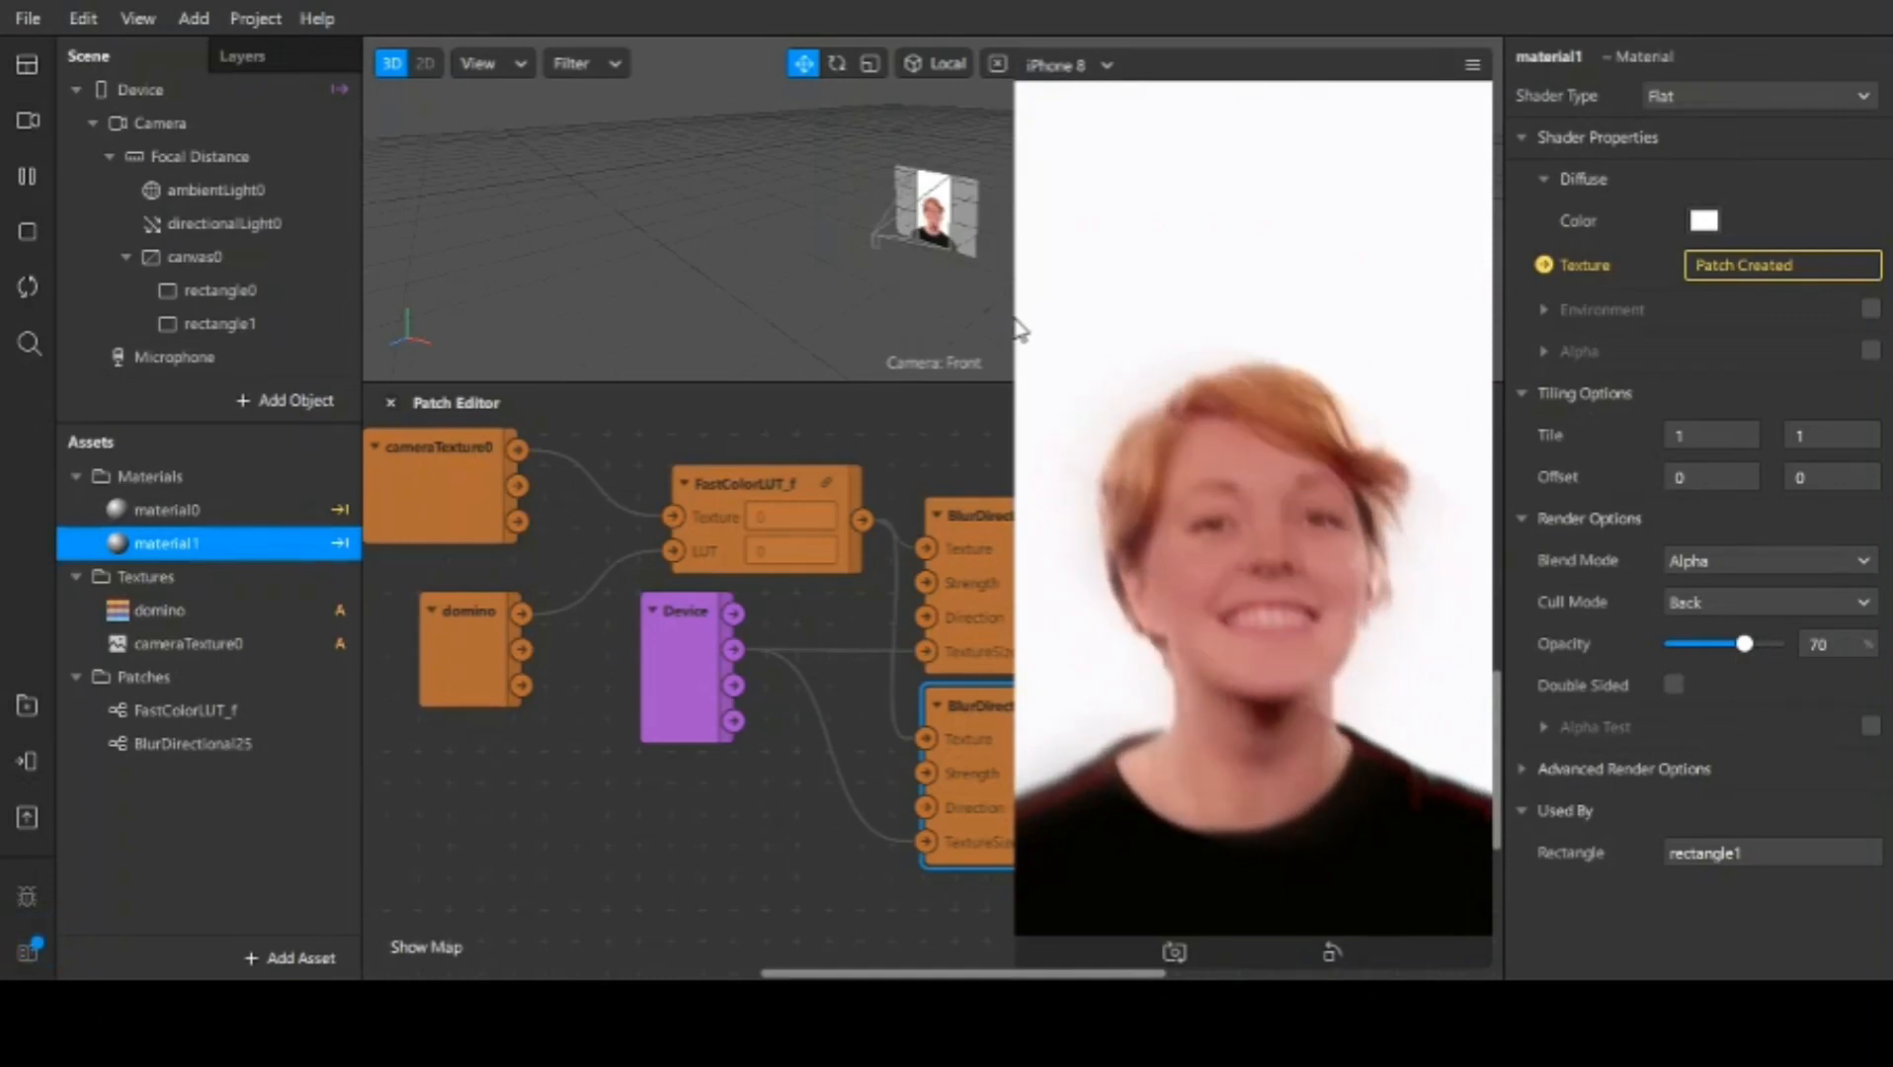
left_click_drag(1013, 295, 1052, 241)
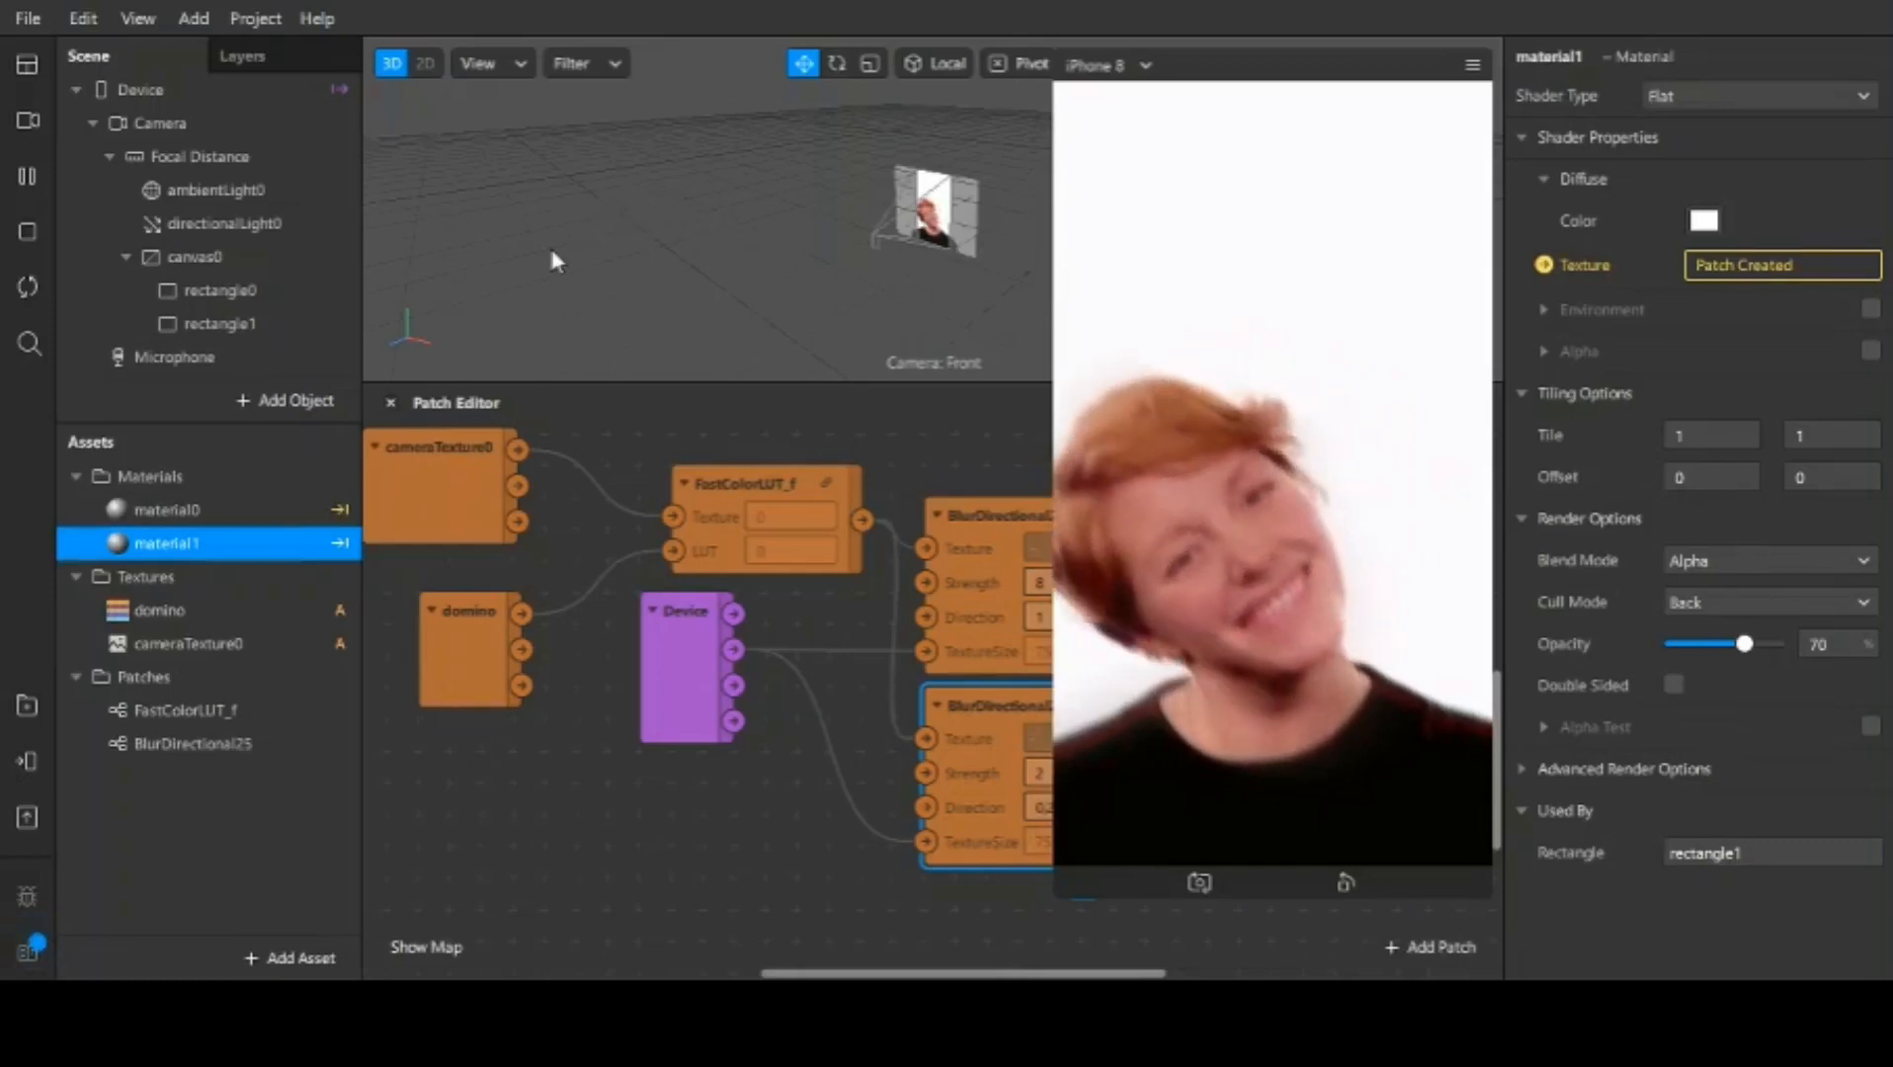
left_click(426, 63)
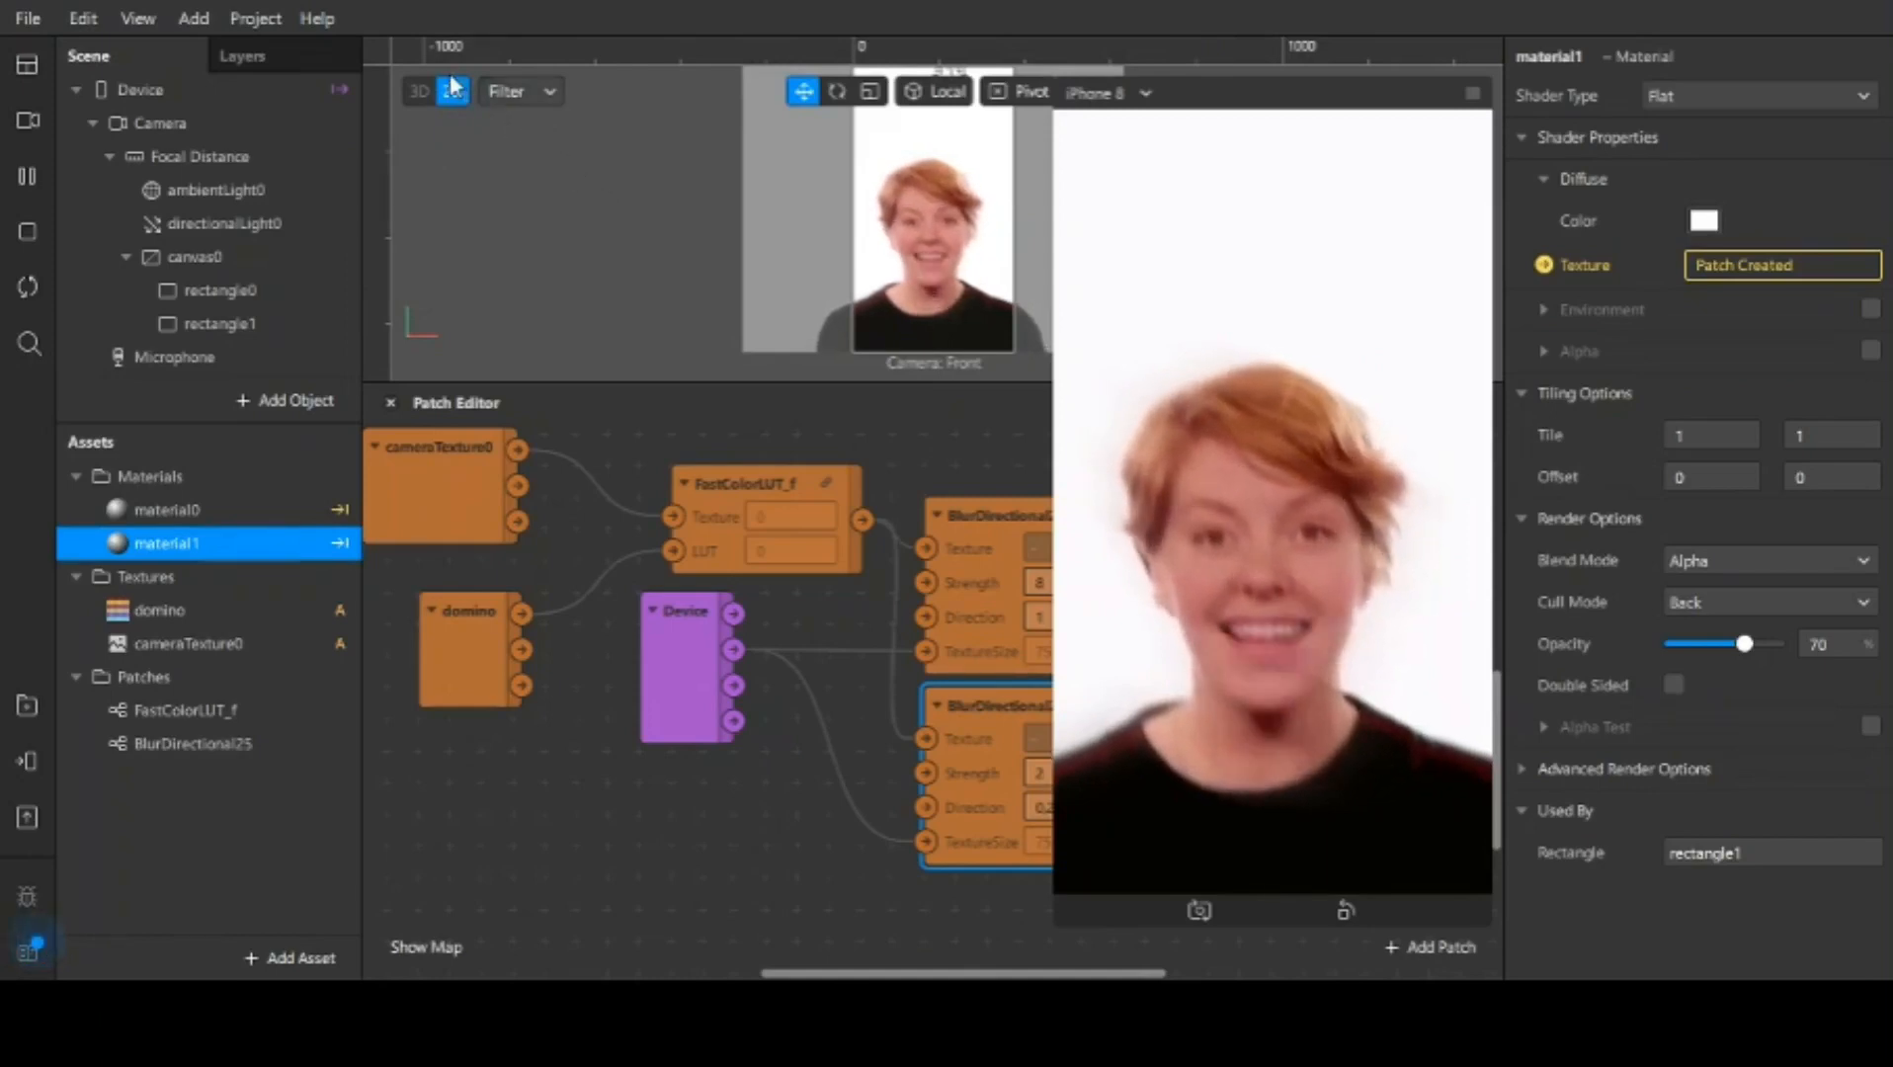
left_click(420, 91)
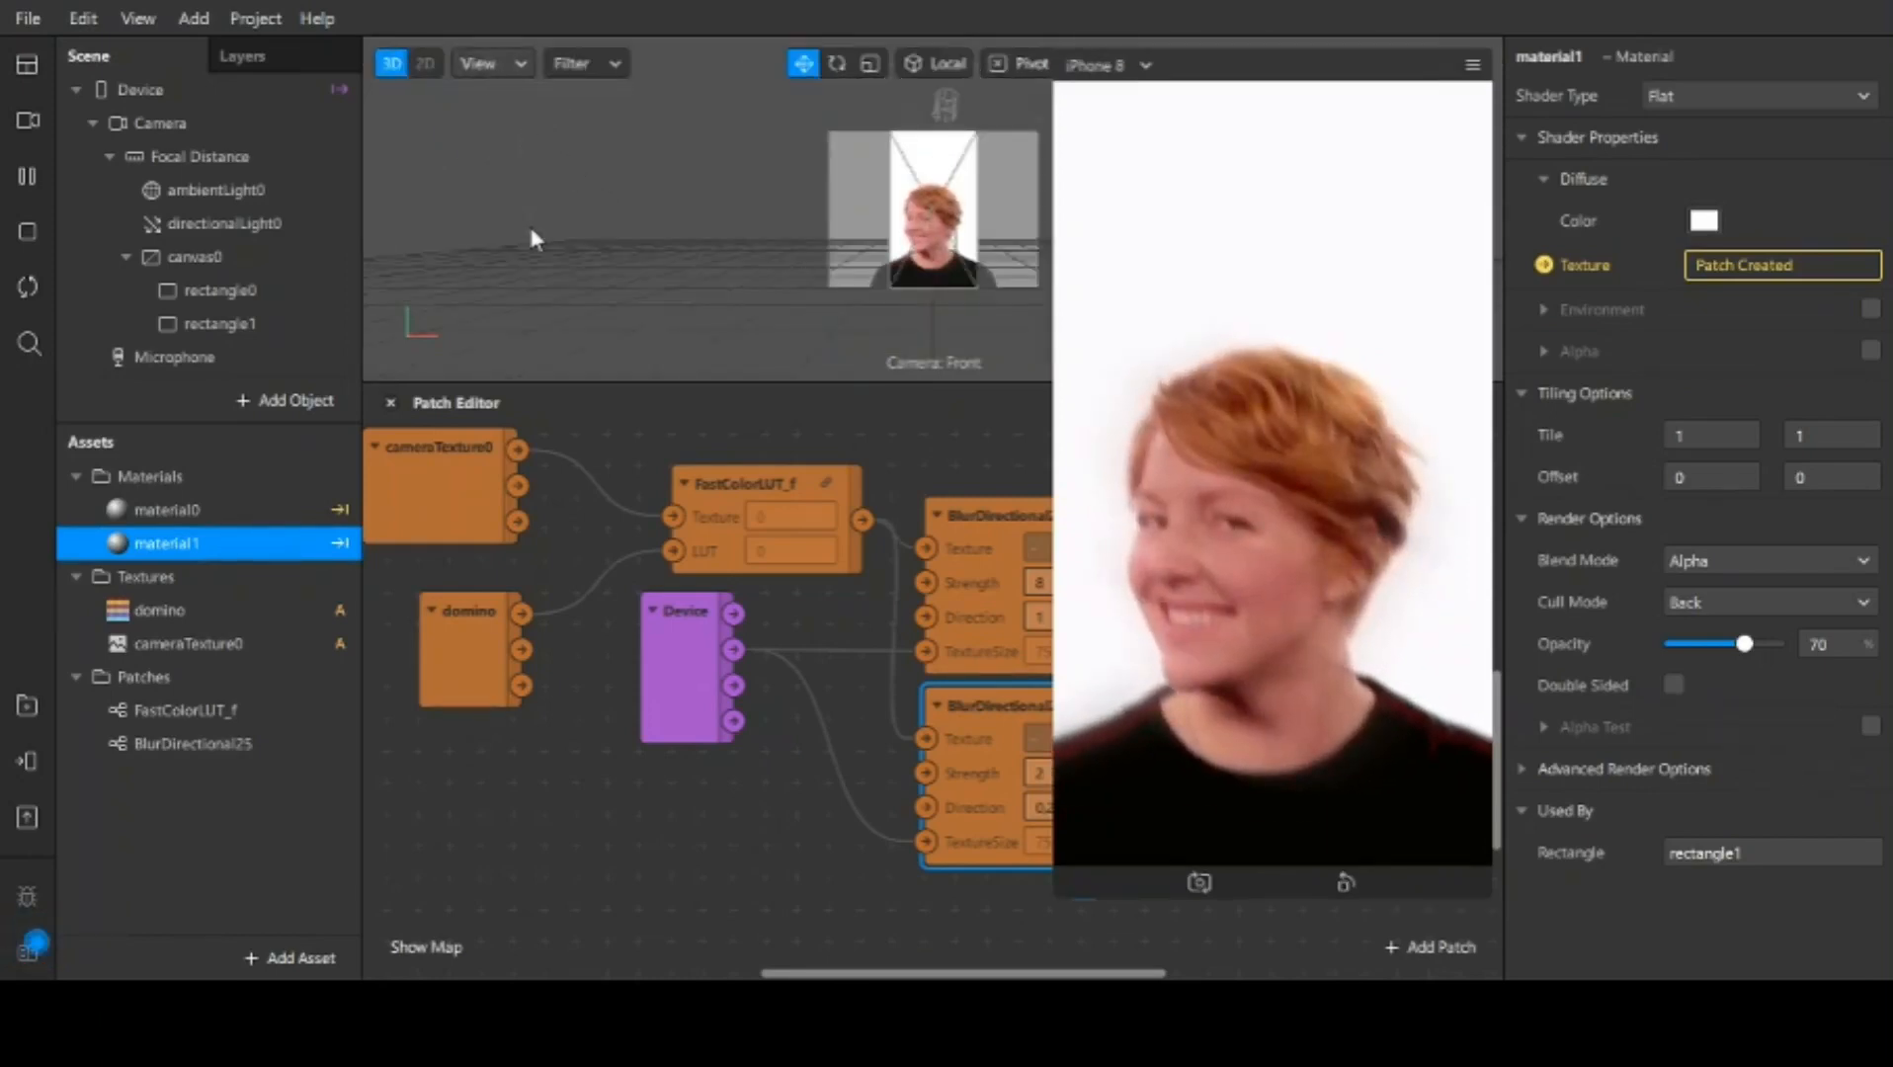
left_click(500, 64)
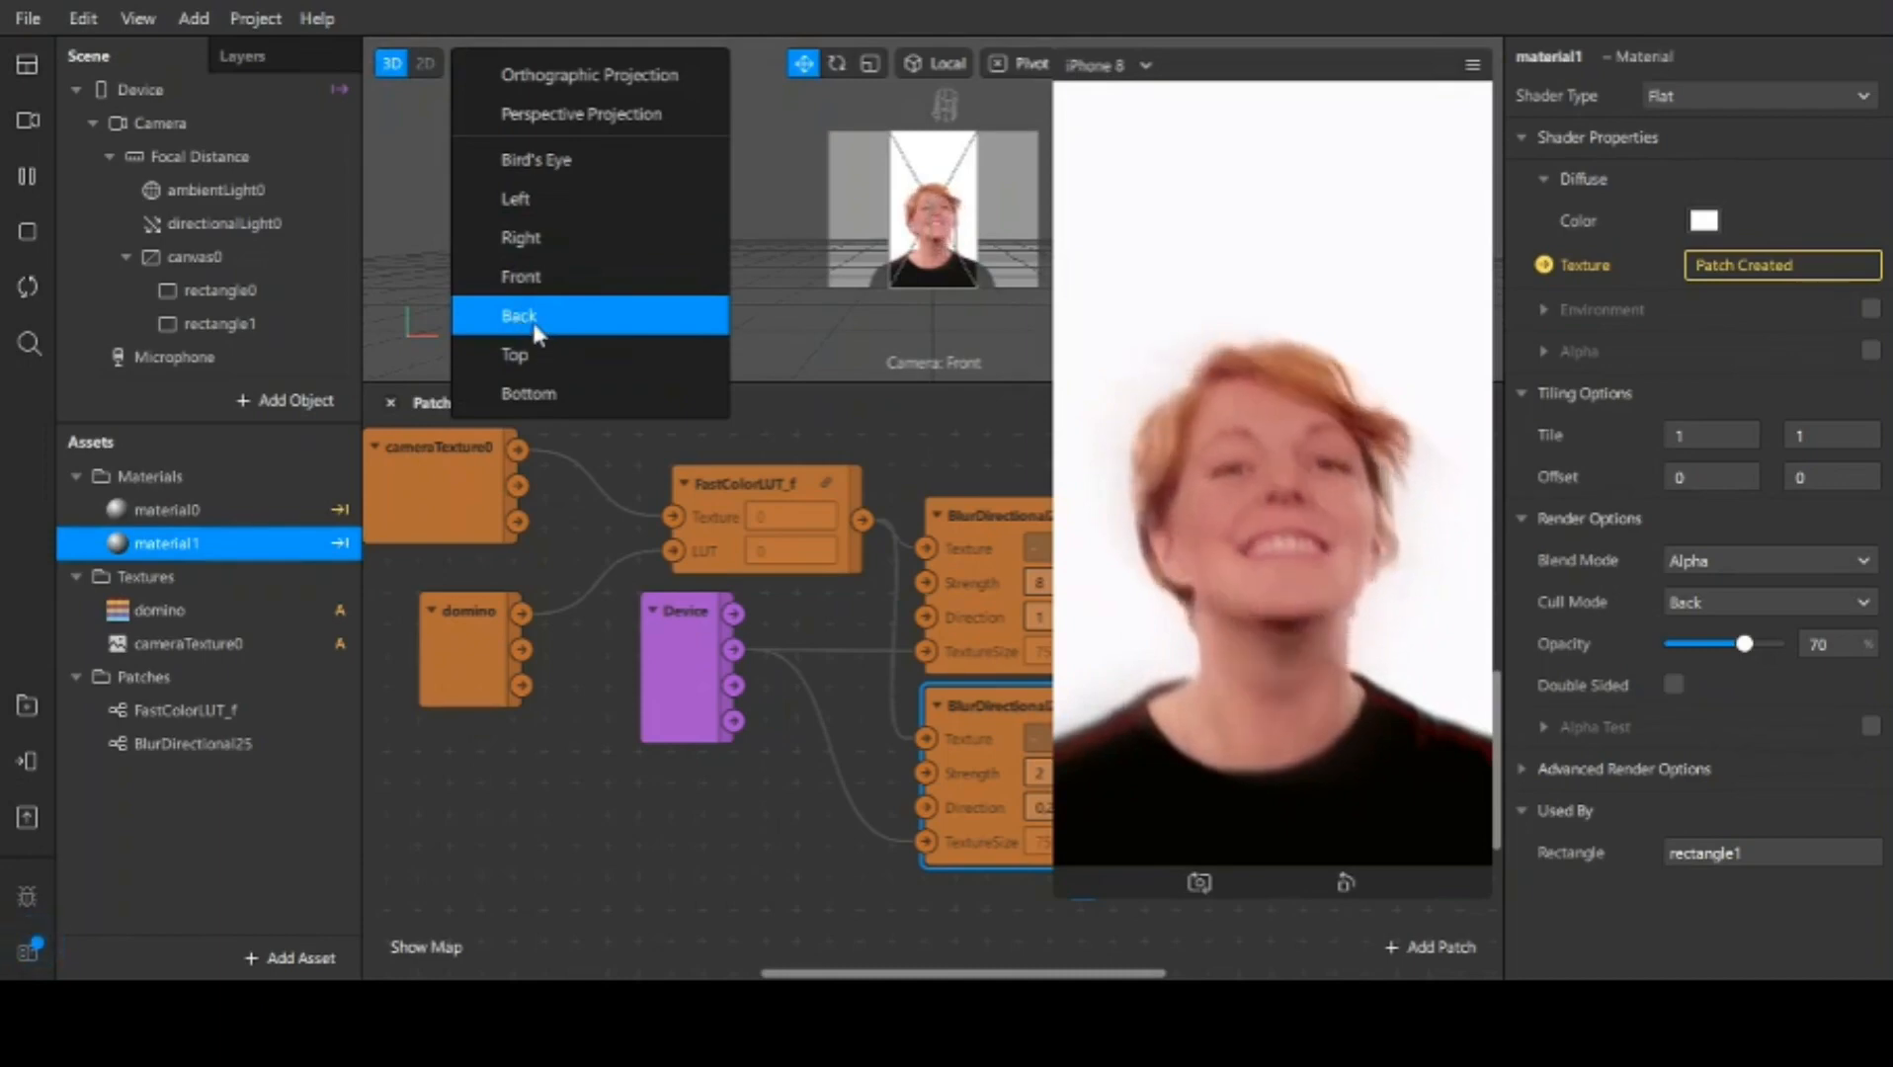
left_click(535, 317)
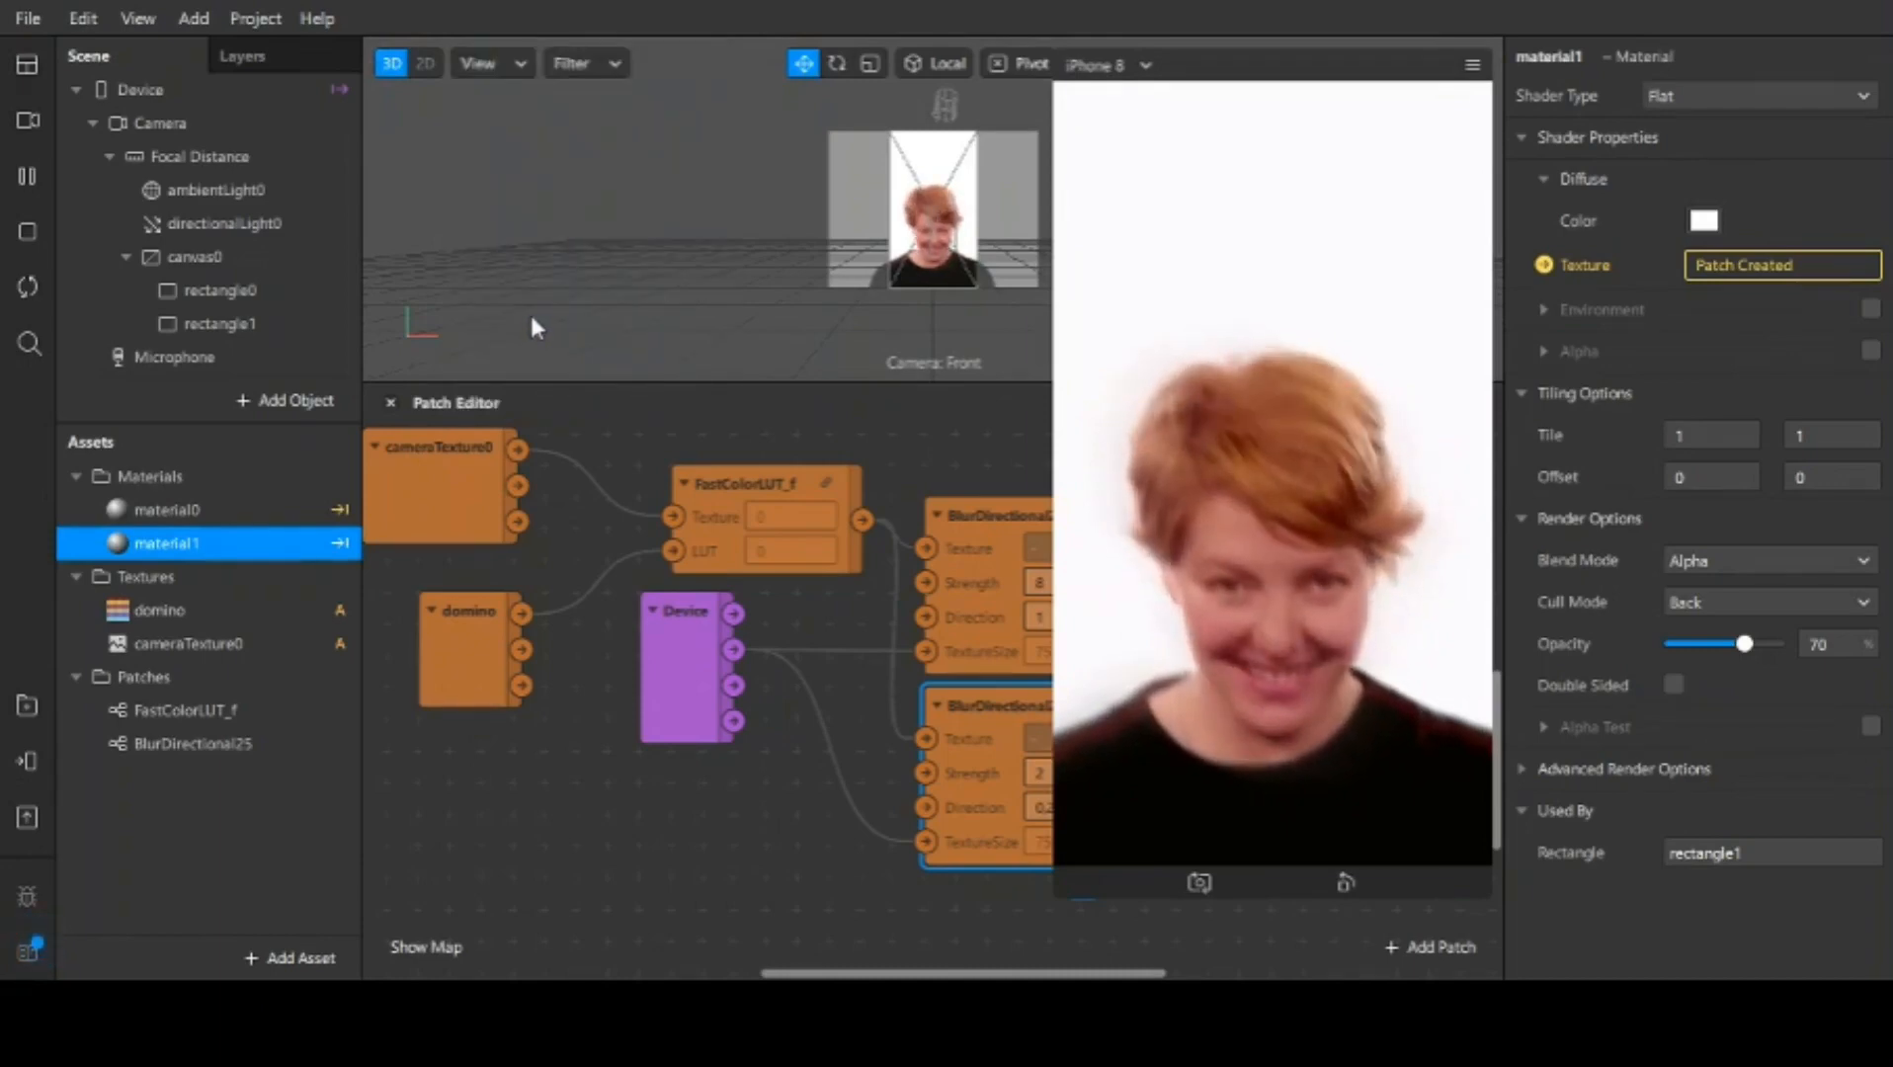
Step: In the 2D view, stretch rectangle0 slightly past both side edges of the screen, to about 106% width
left_click(424, 65)
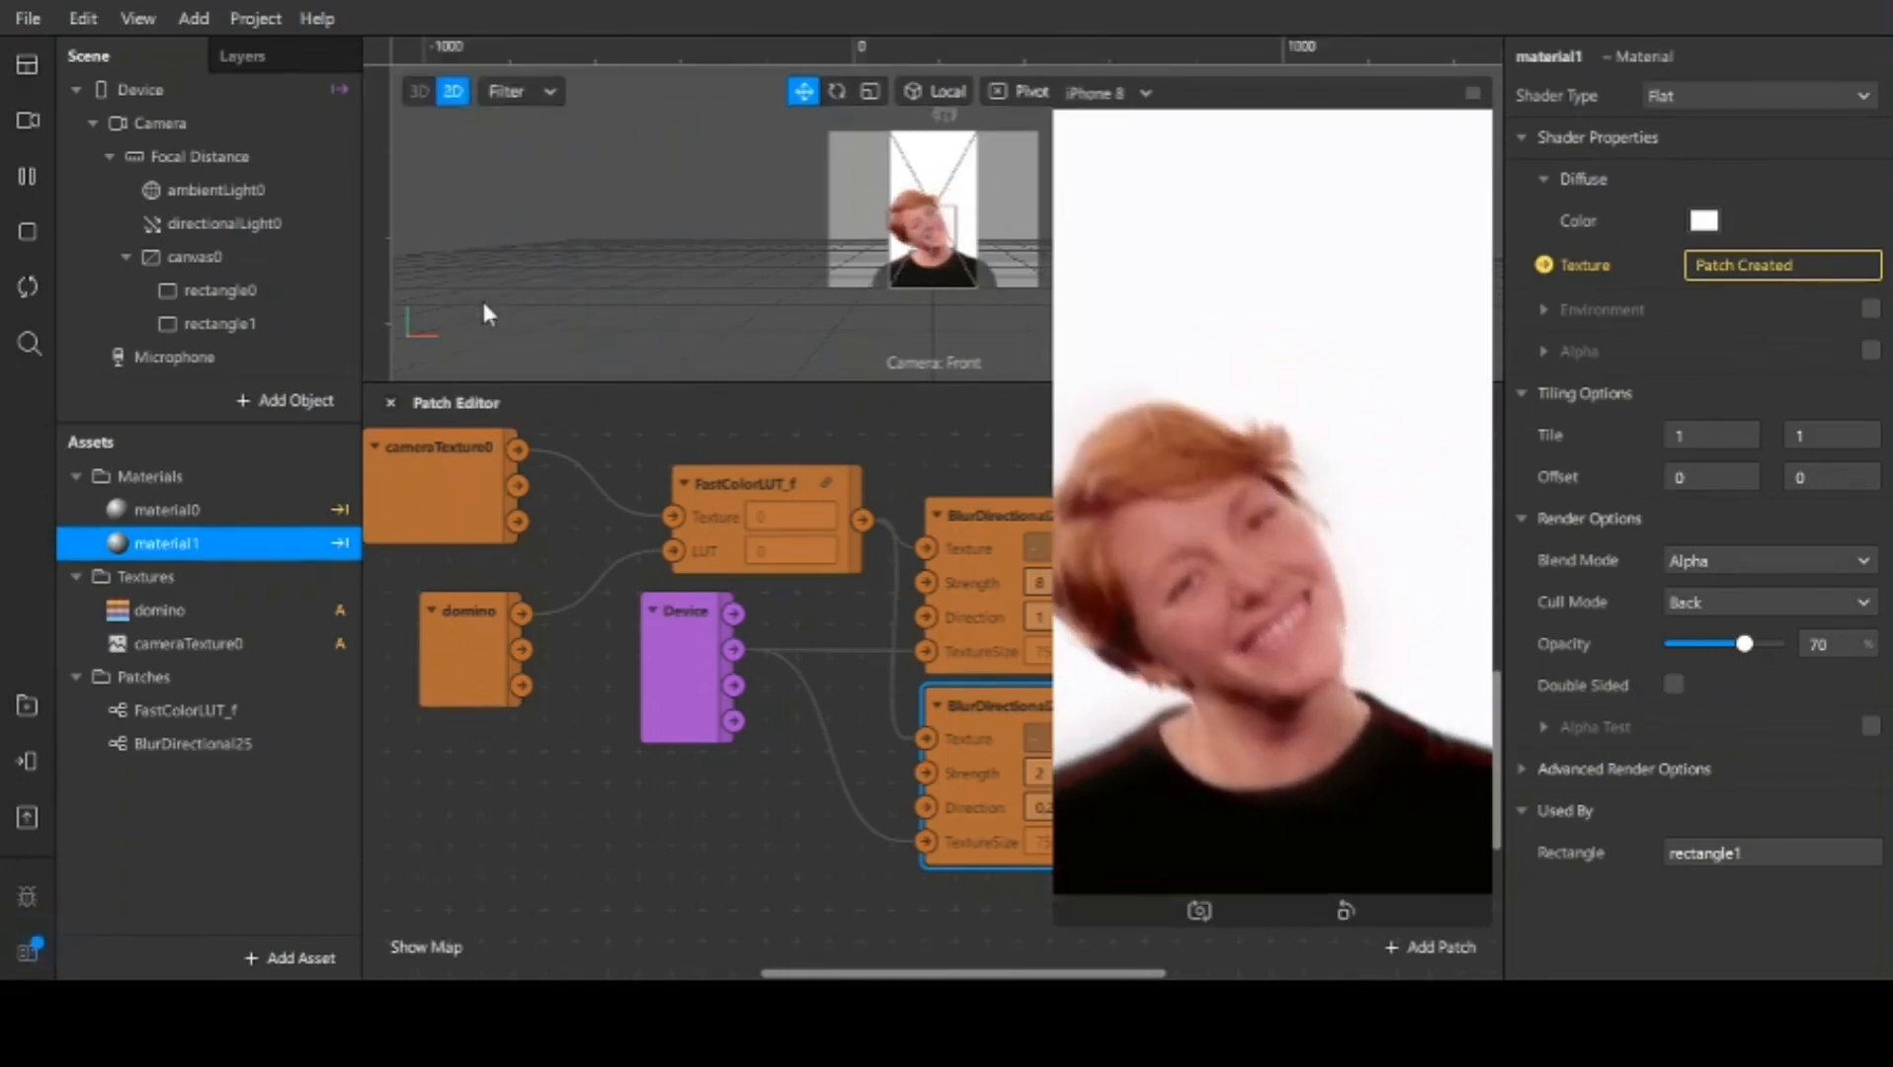
left_click(216, 291)
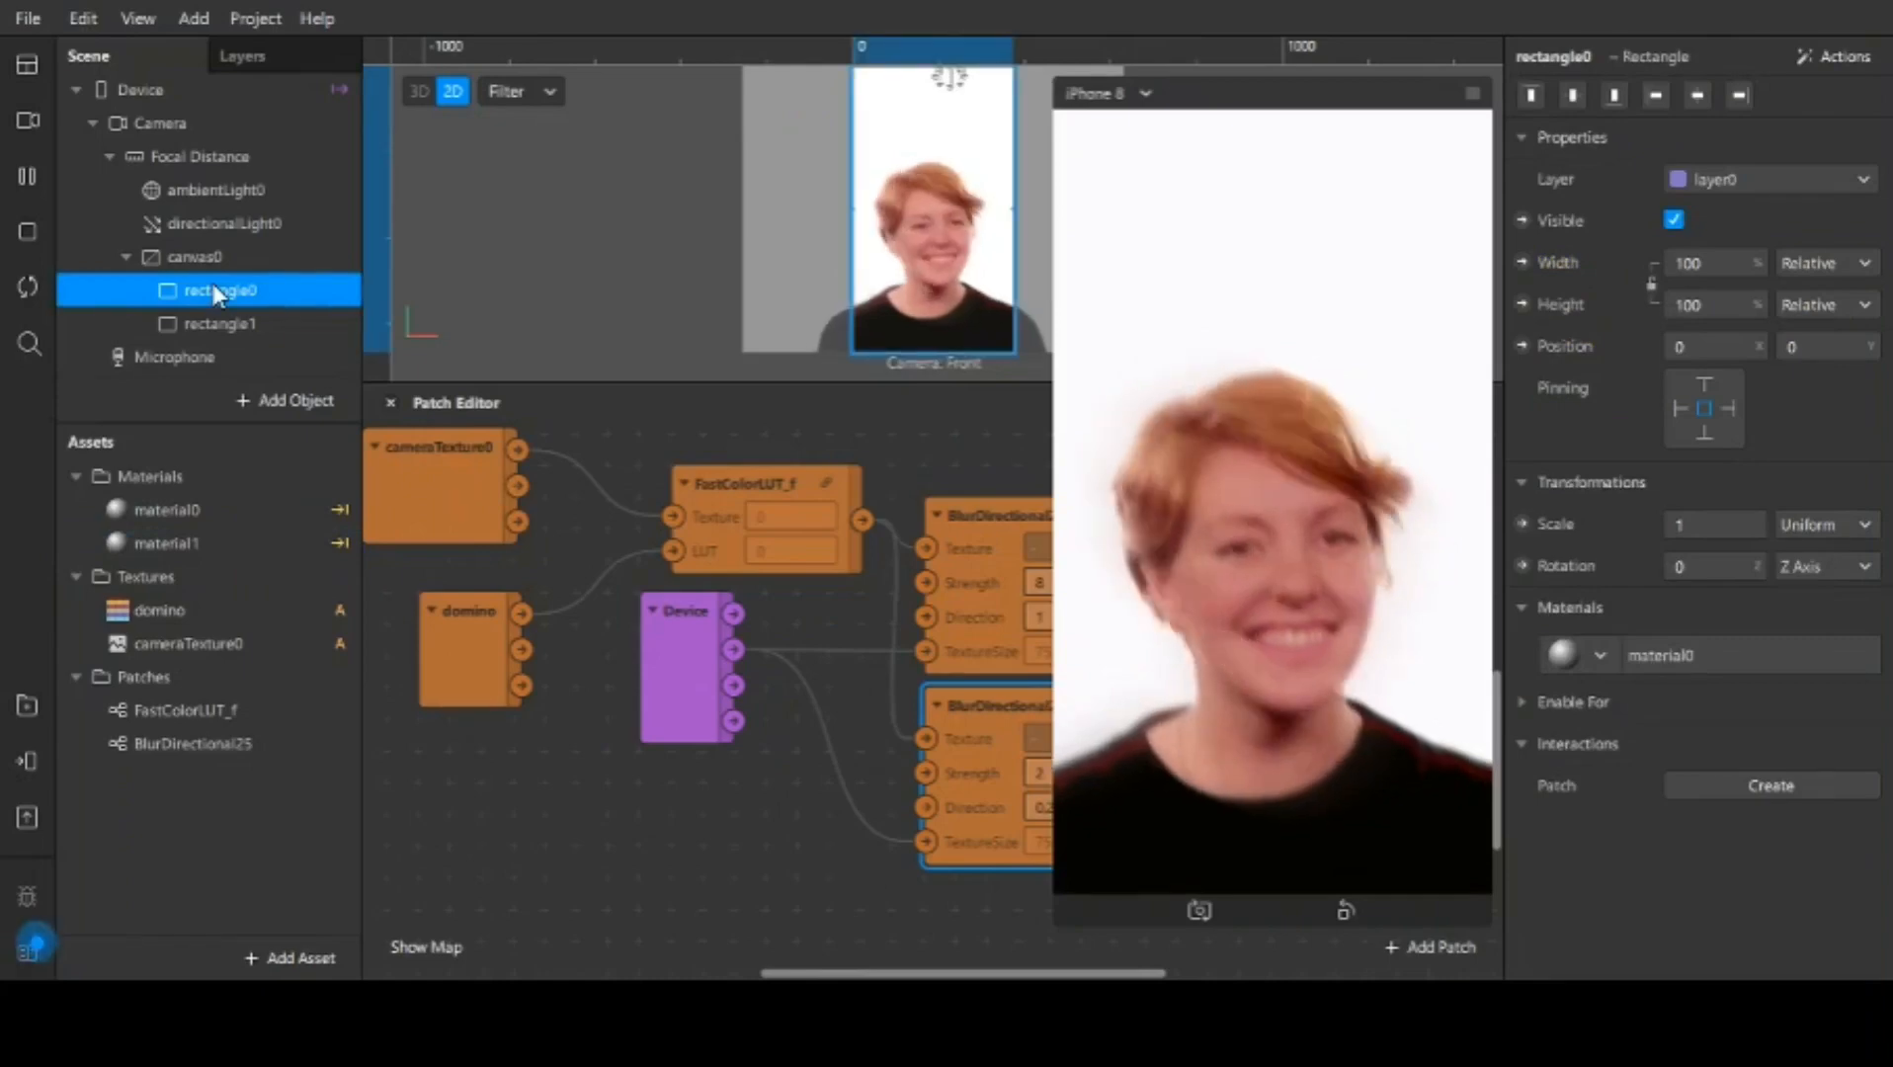
left_click_drag(791, 384, 860, 608)
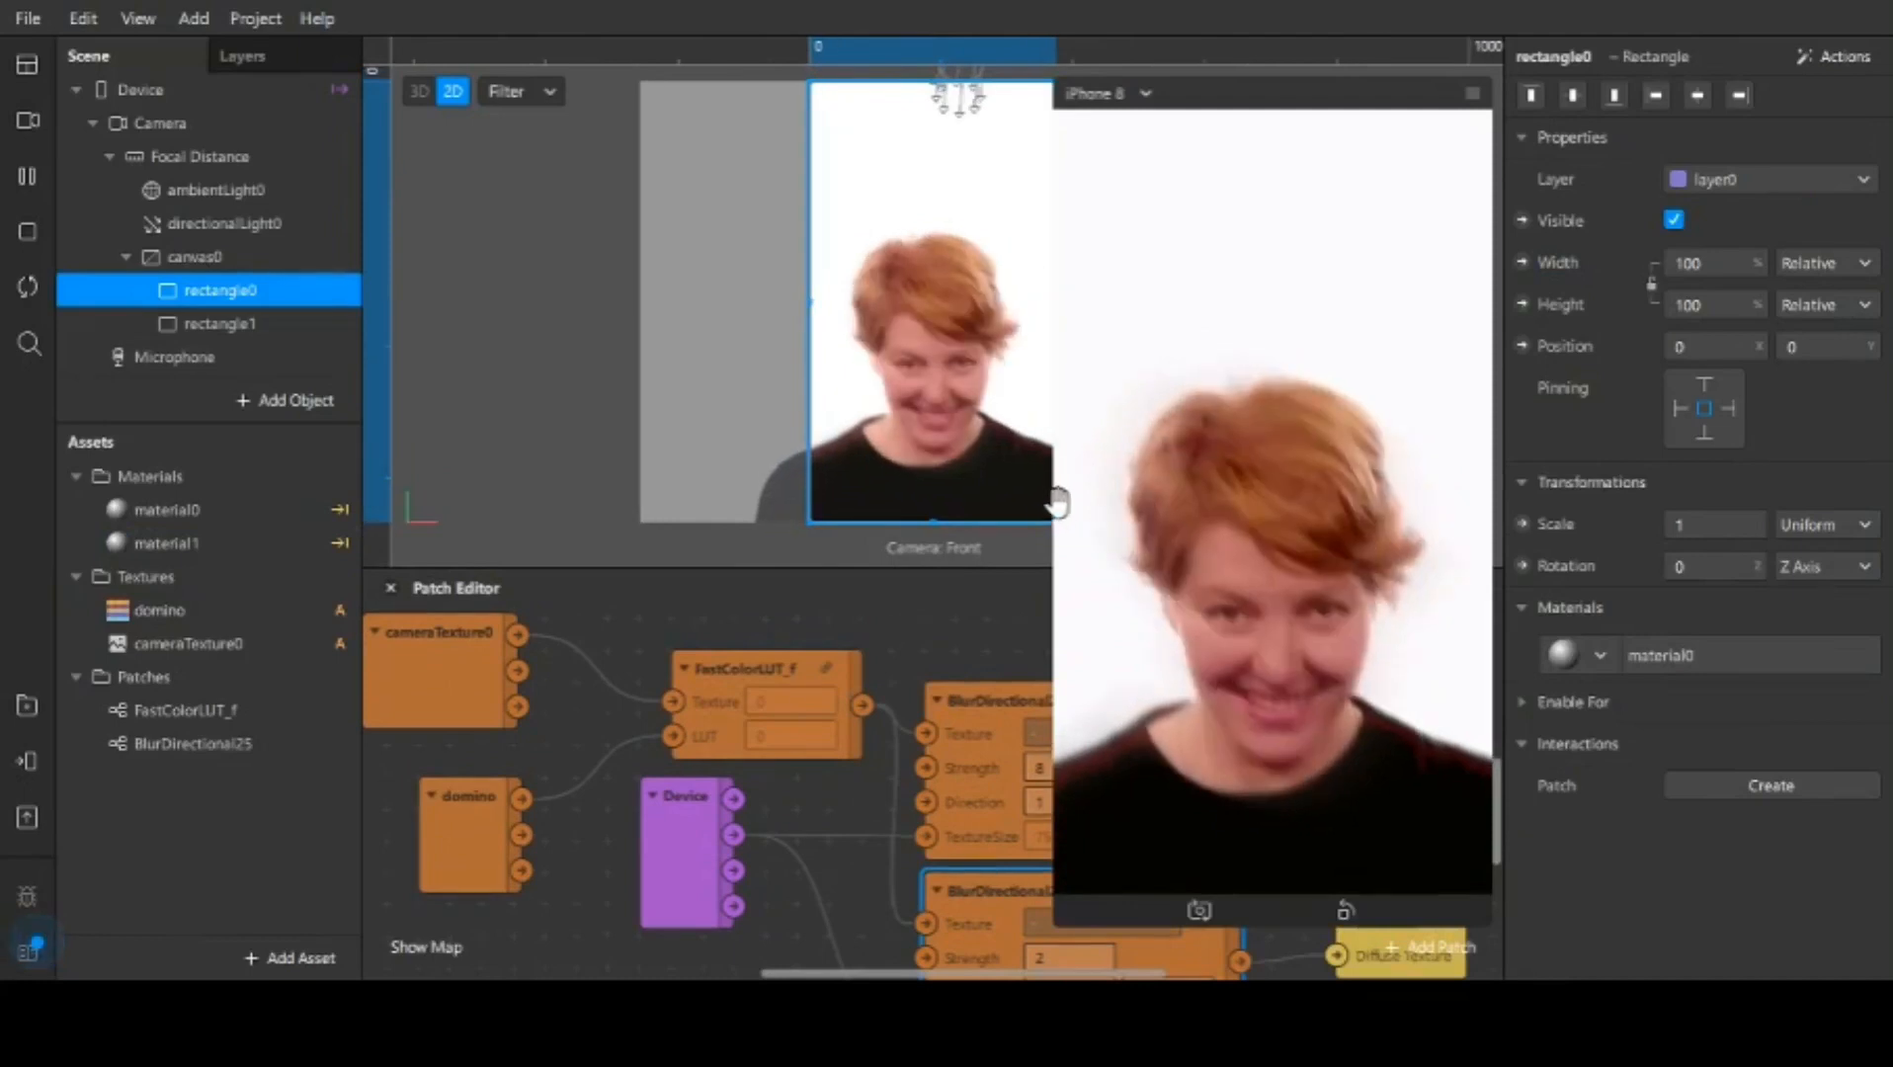
left_click_drag(1055, 549, 1180, 420)
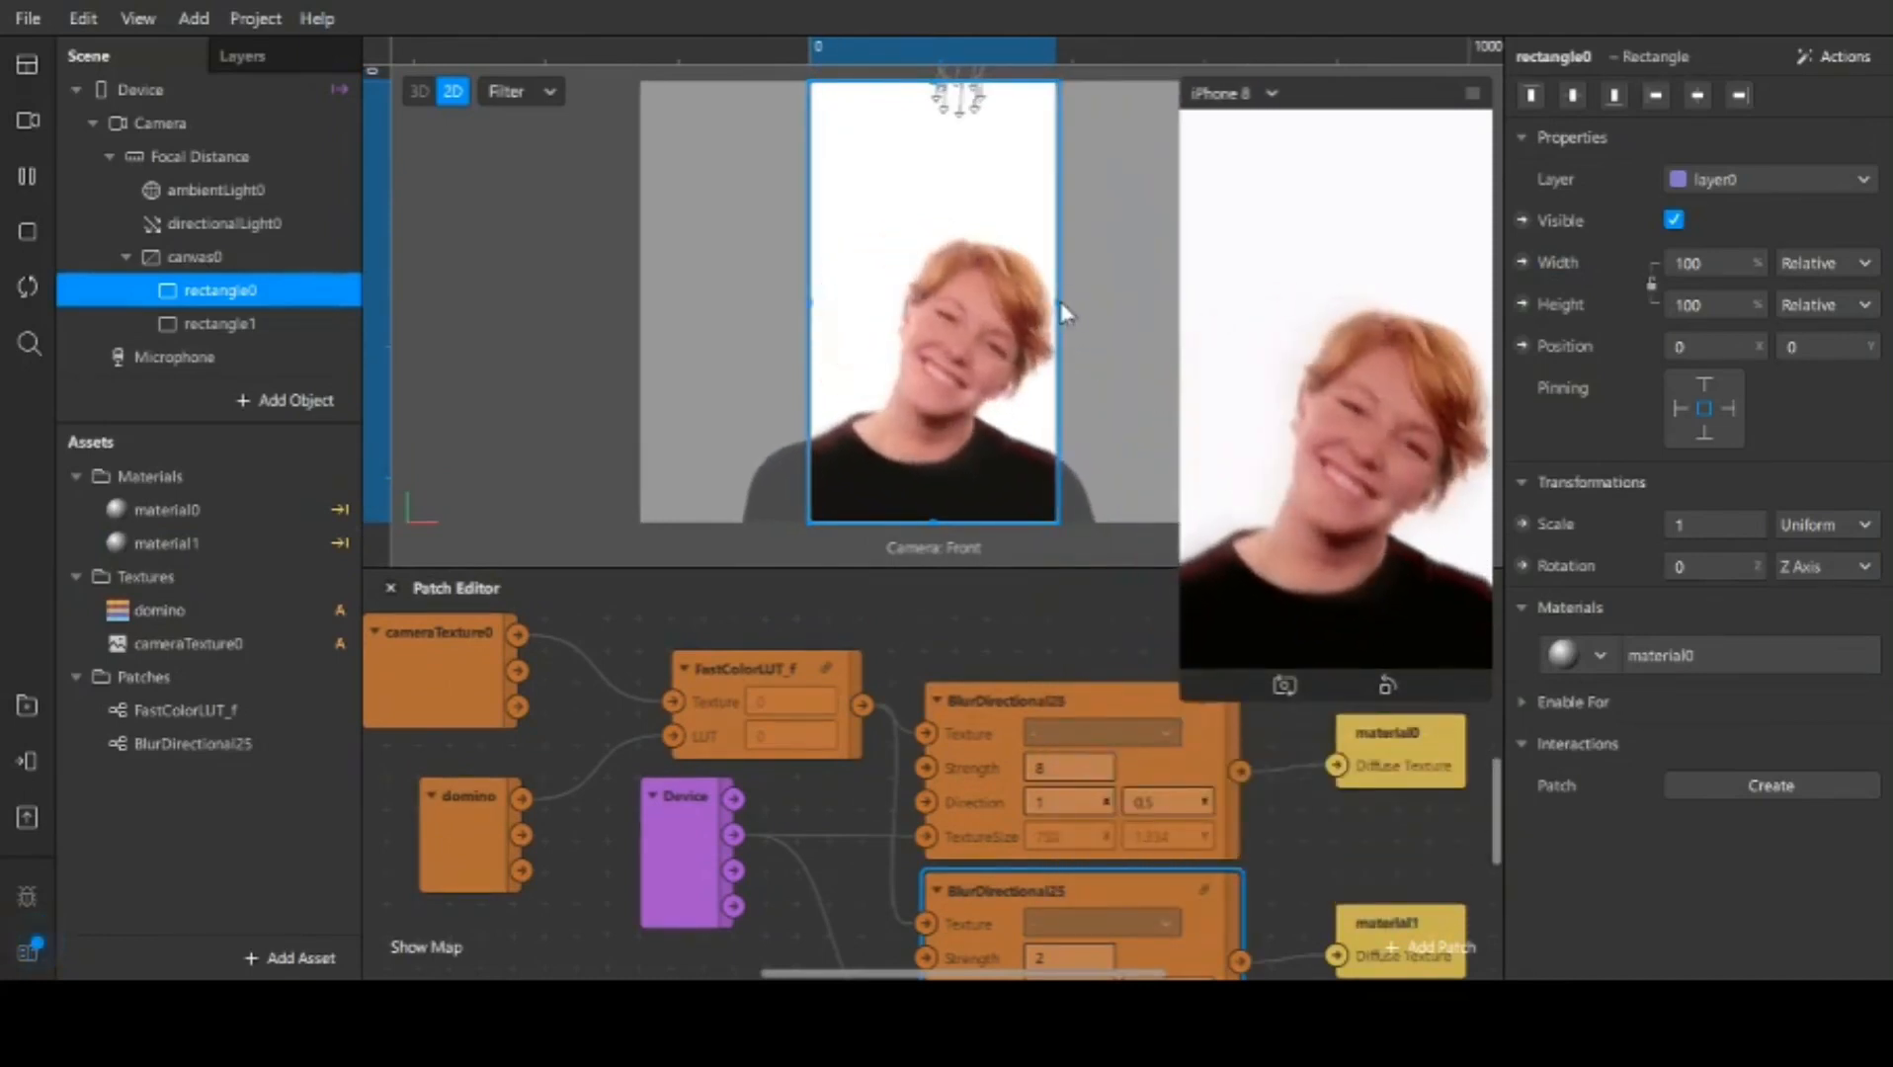
left_click_drag(1055, 303, 1062, 313)
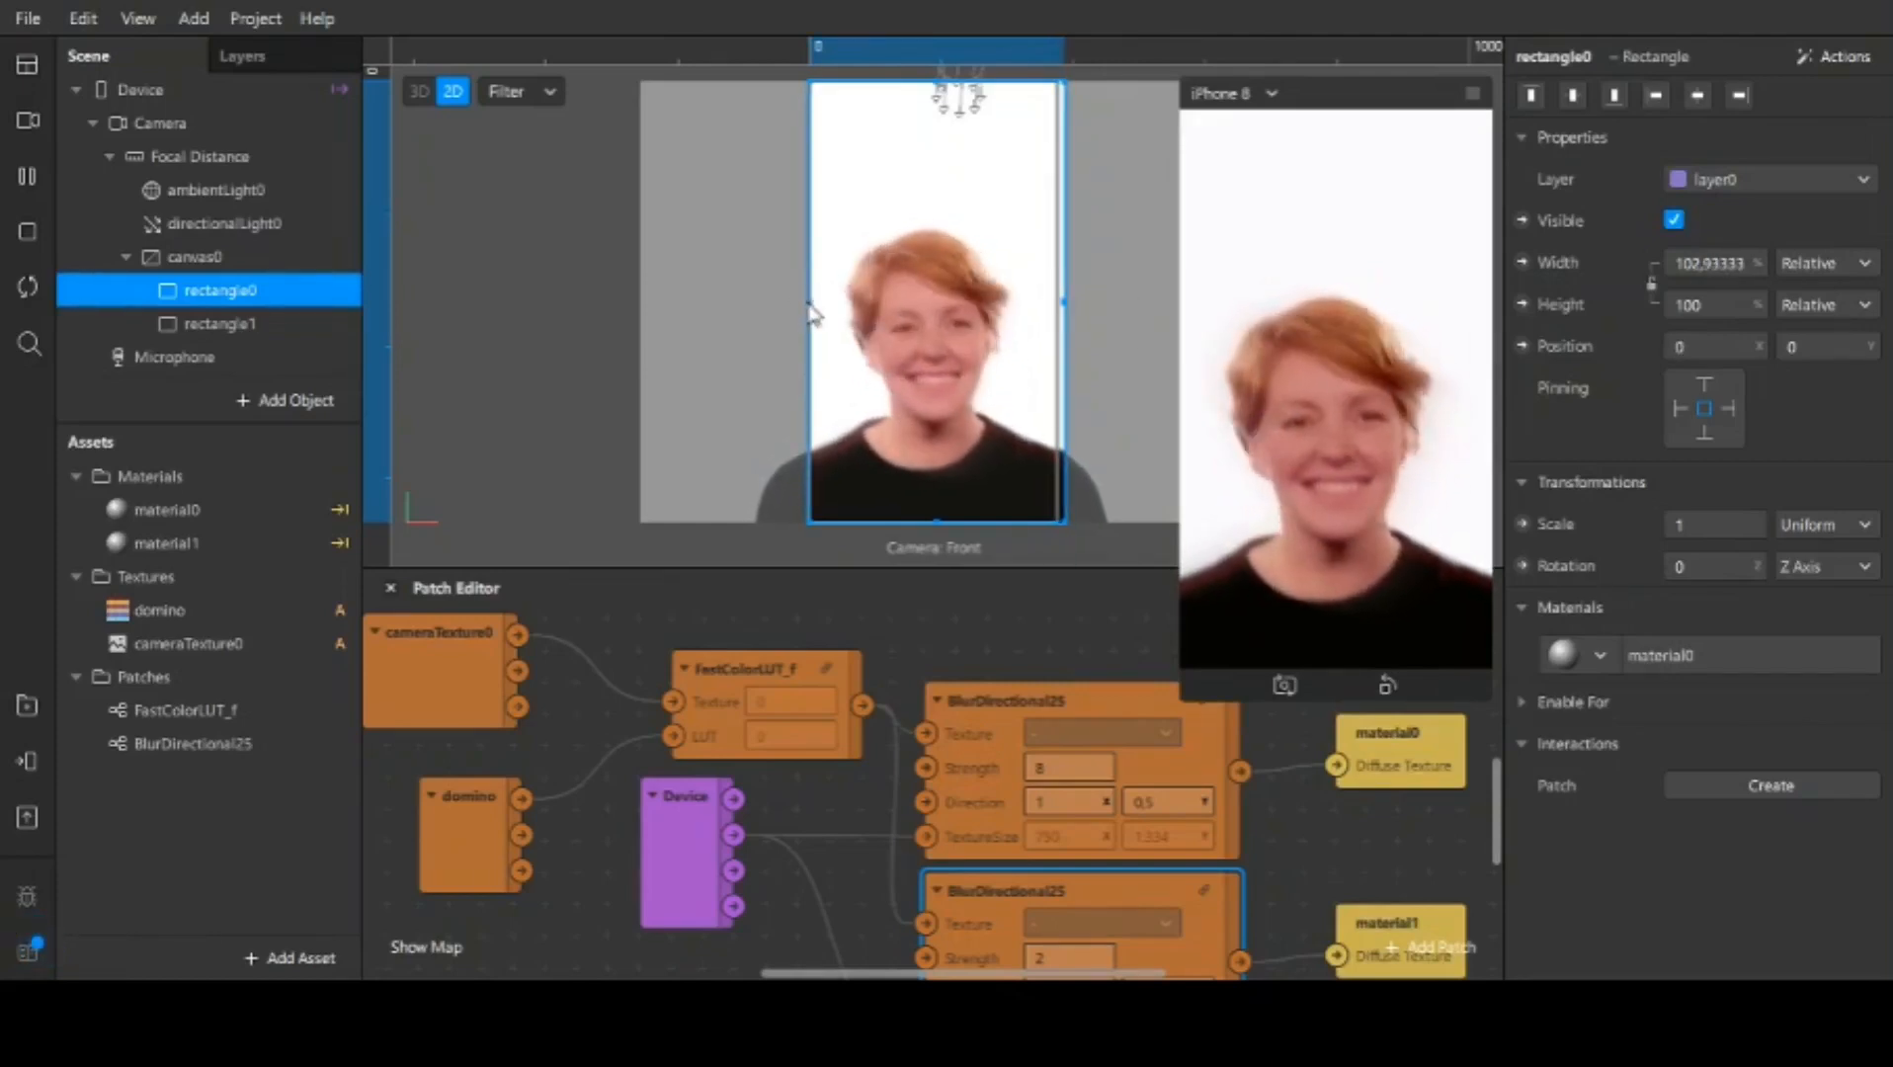
left_click_drag(811, 306, 803, 307)
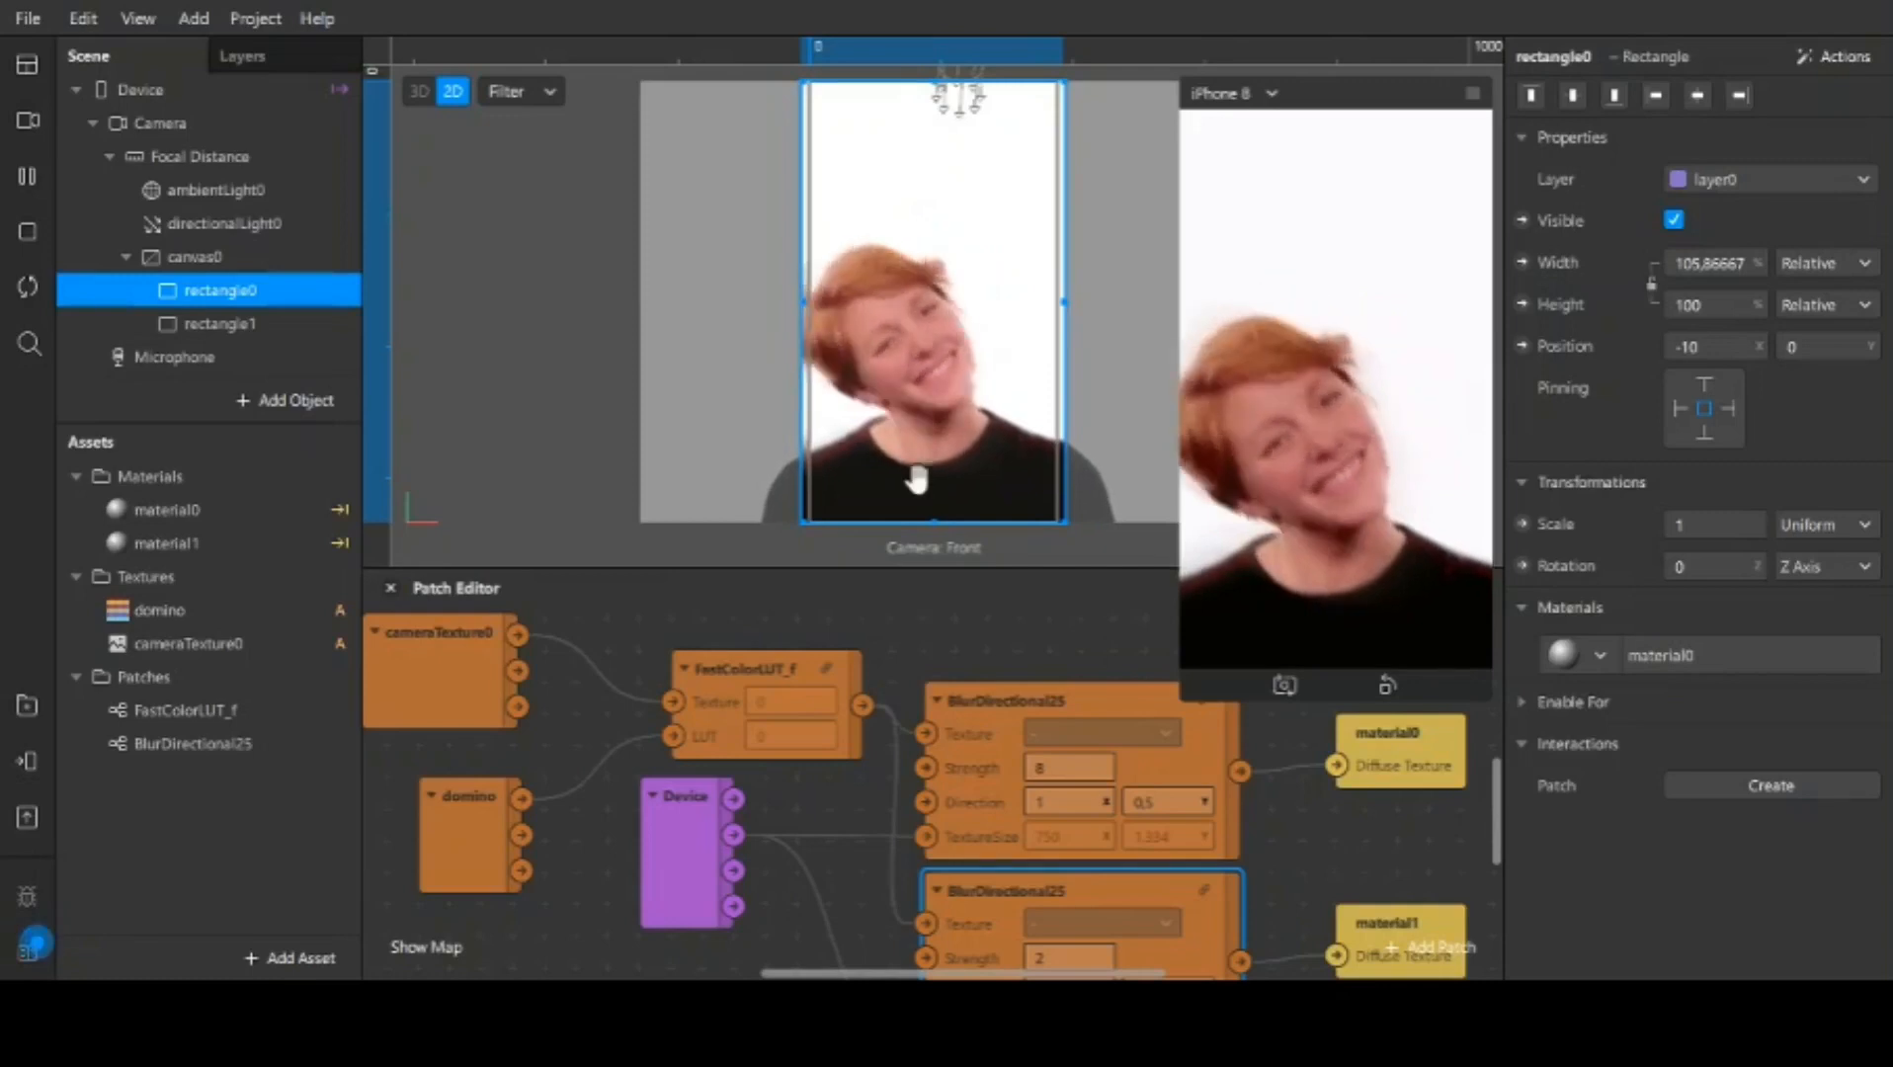
Step: Extend rectangle0 slightly beyond the bottom and top edges of the screen, to about 103% height
left_click_drag(930, 516, 924, 526)
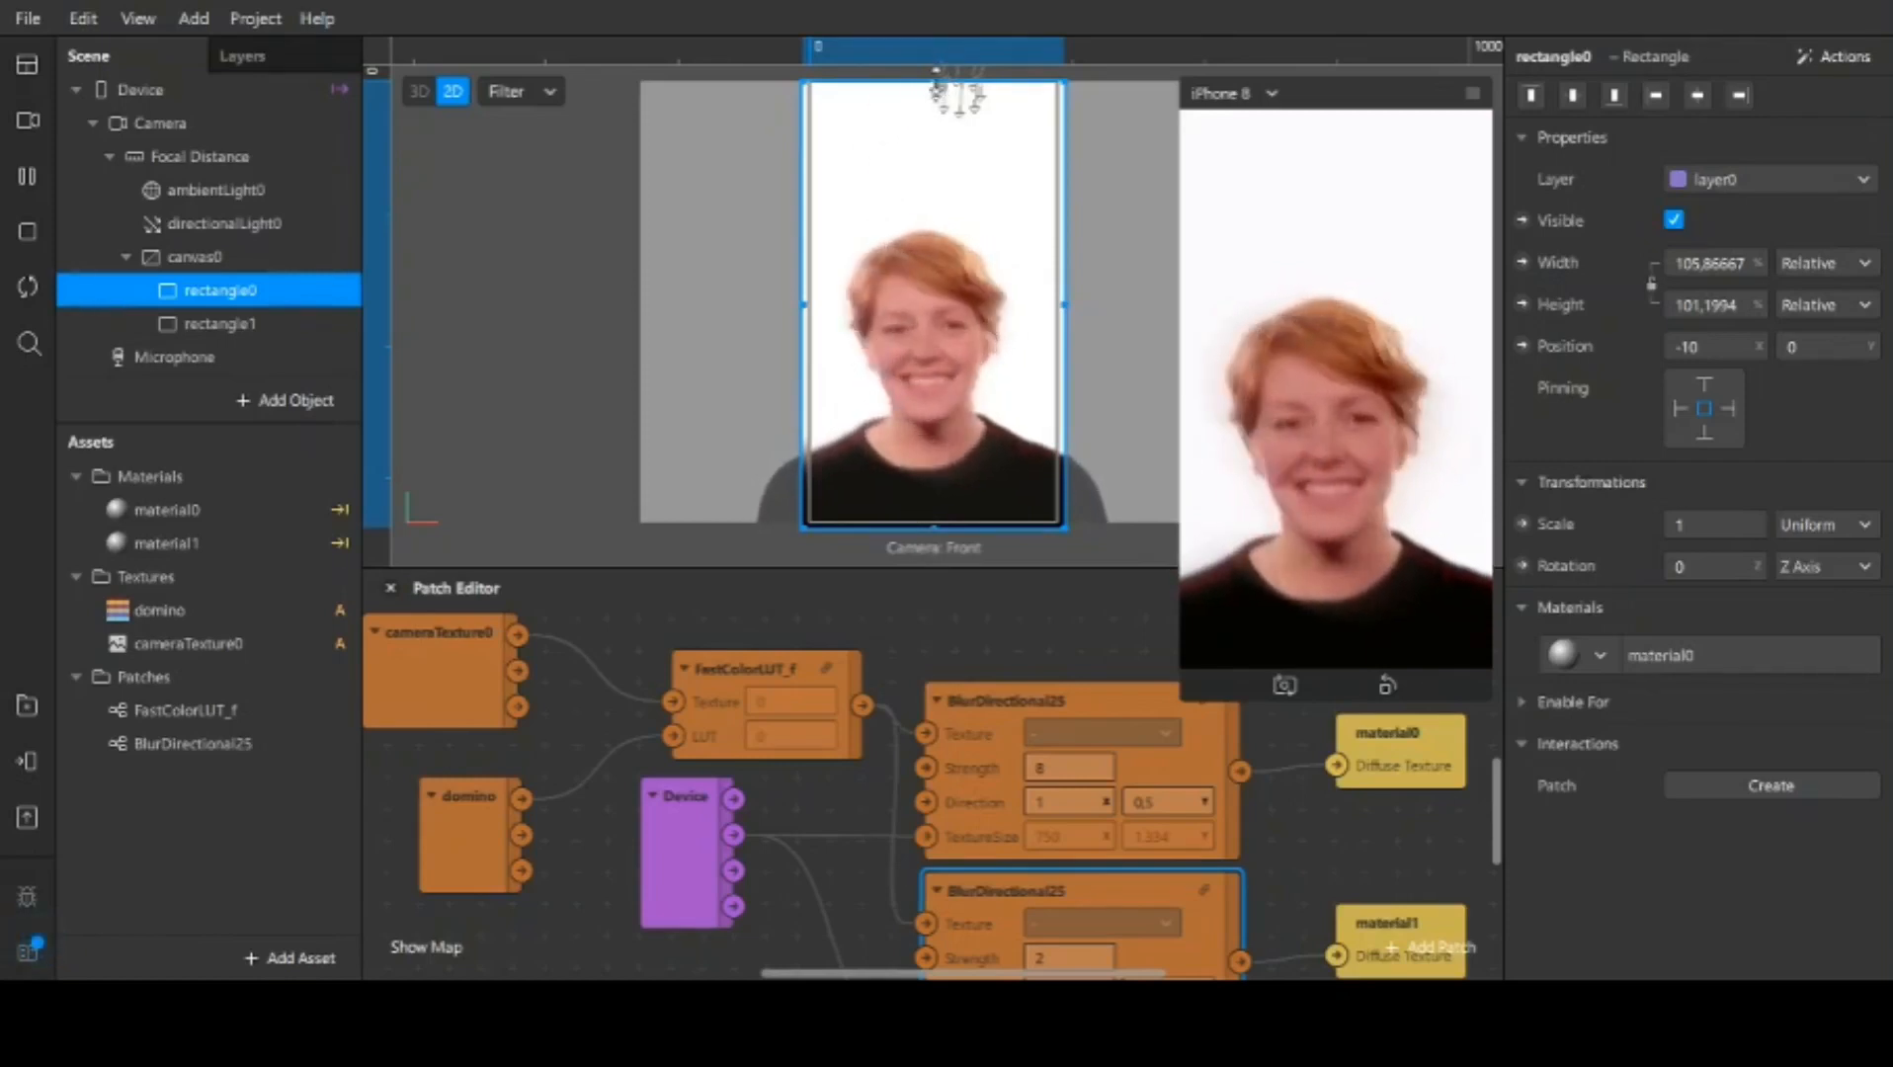
left_click_drag(935, 81, 934, 71)
scroll(1087, 287, "down", 4)
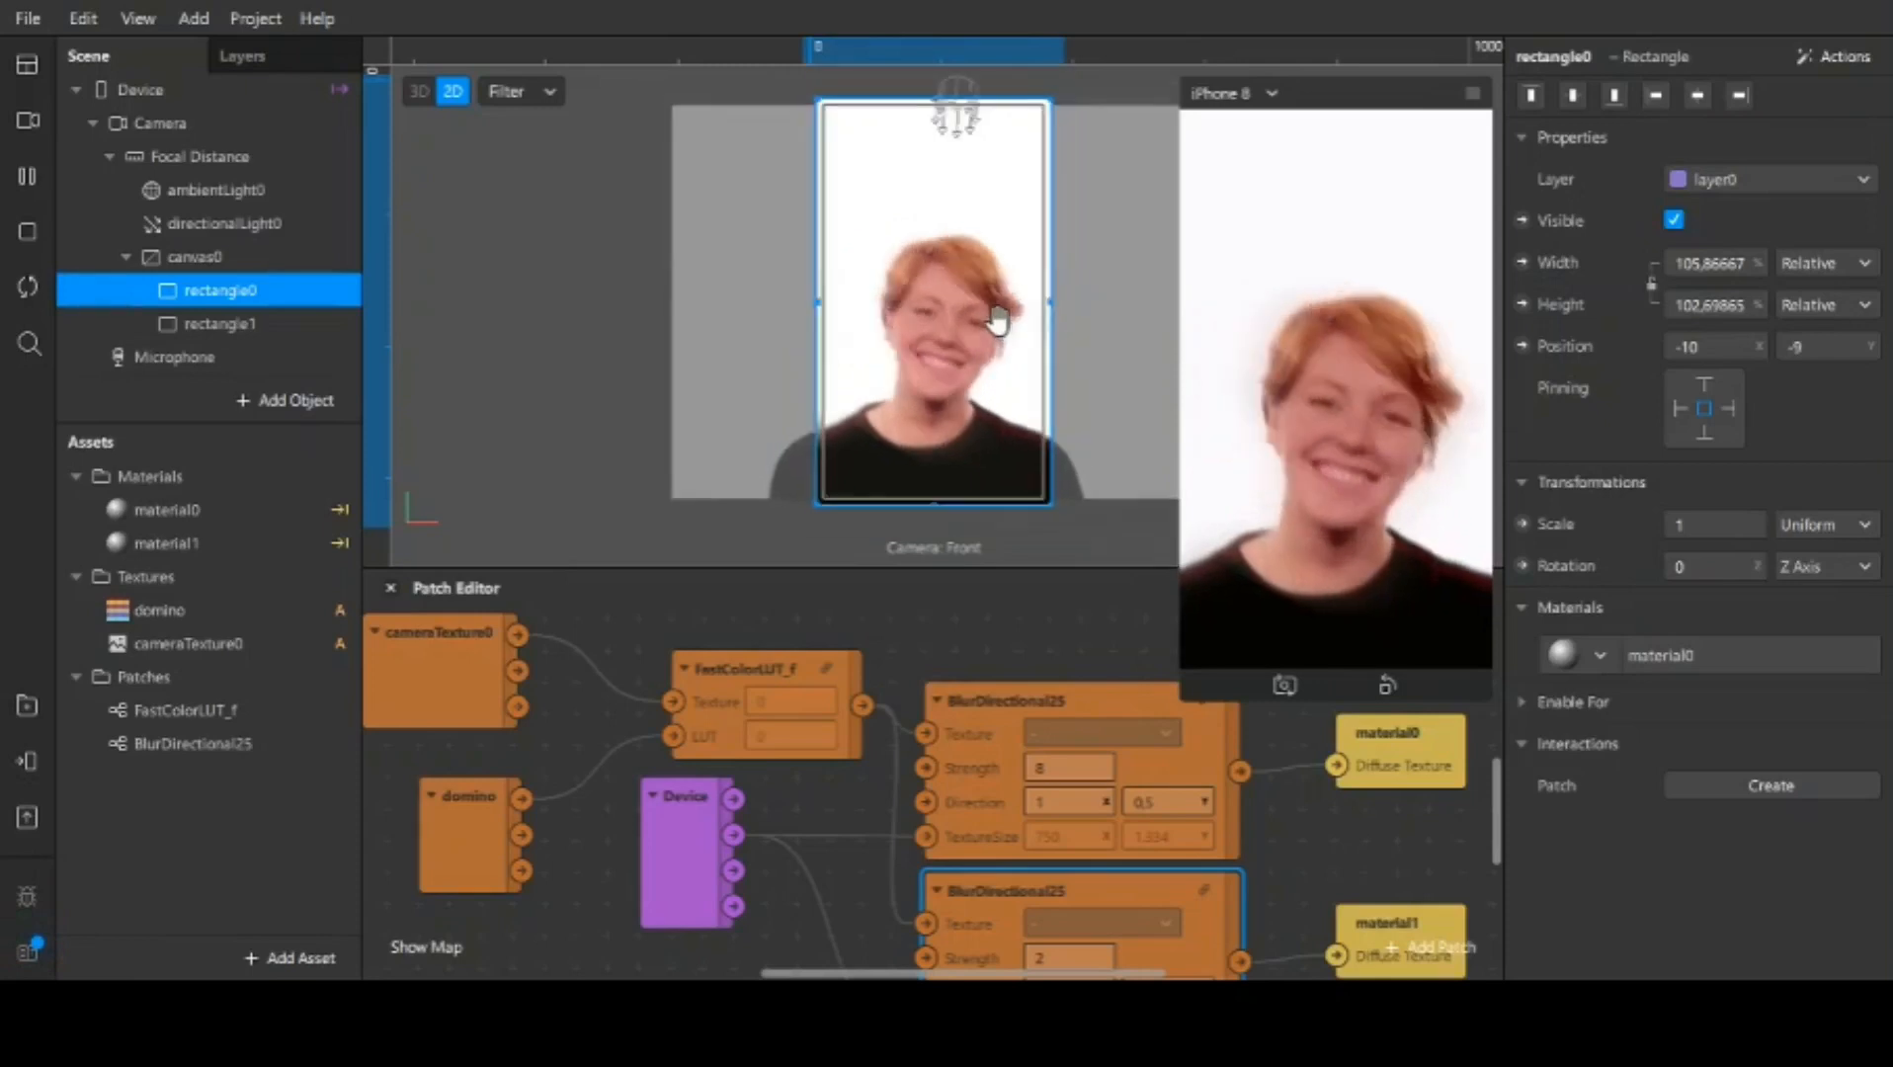
Step: Shrink the device preview to uncover both BlurDirectional25 patches, compare their Strength and Direction settings, and enlarge the preview again
left_click_drag(1178, 238, 1190, 287)
left_click_drag(966, 568, 982, 429)
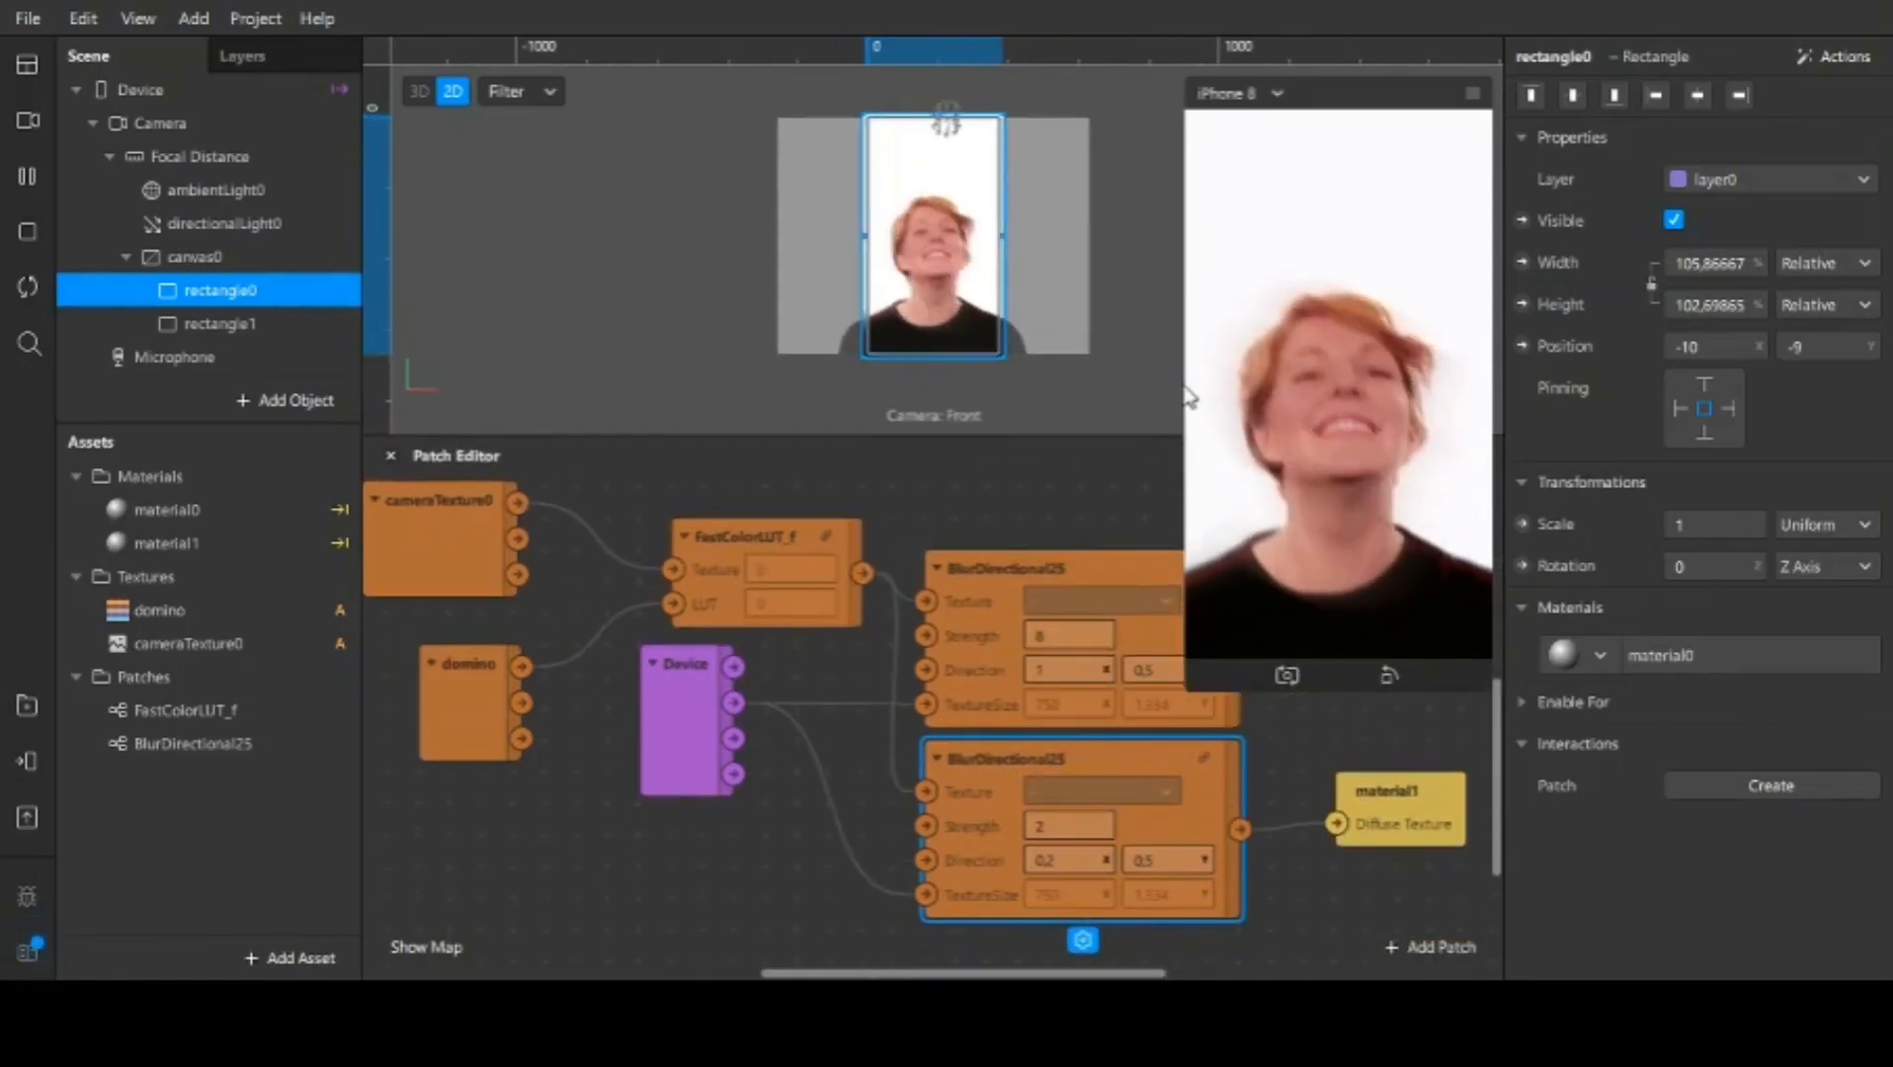
left_click_drag(1188, 376, 1297, 249)
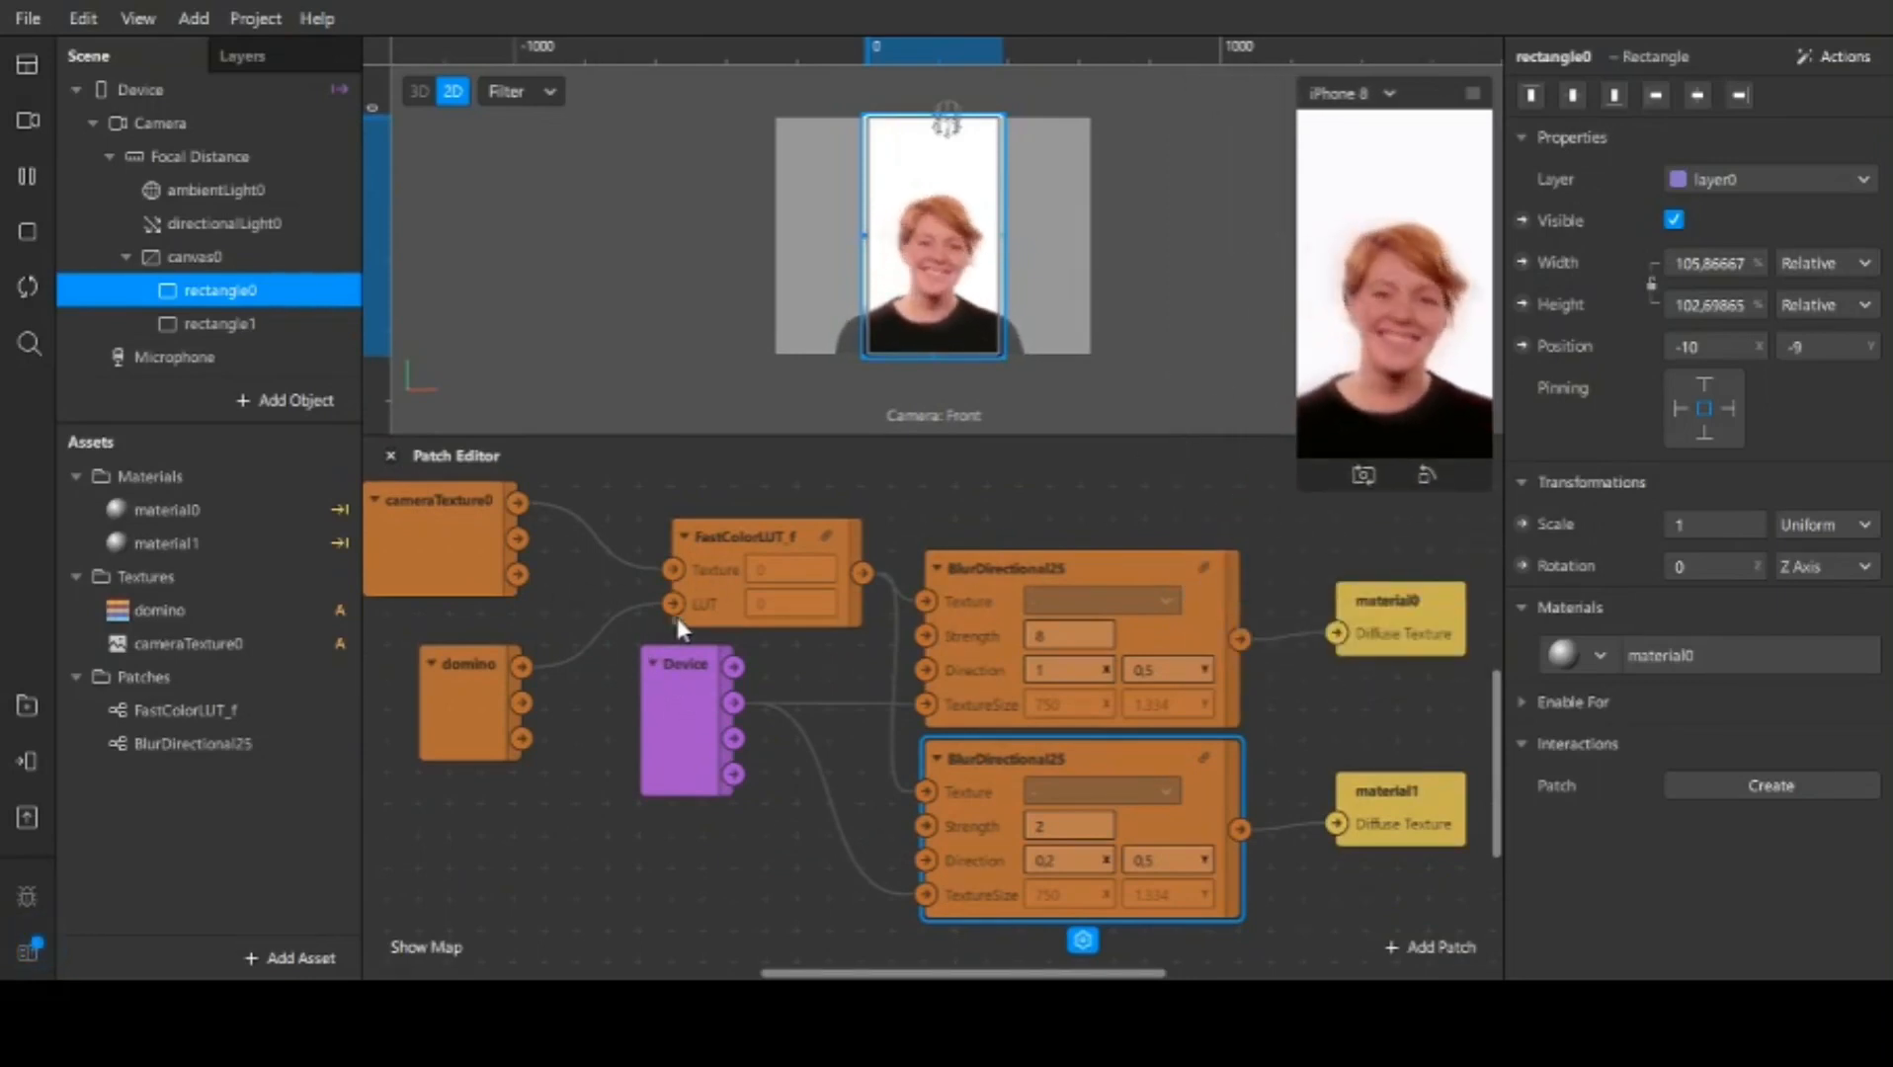
left_click(1048, 644)
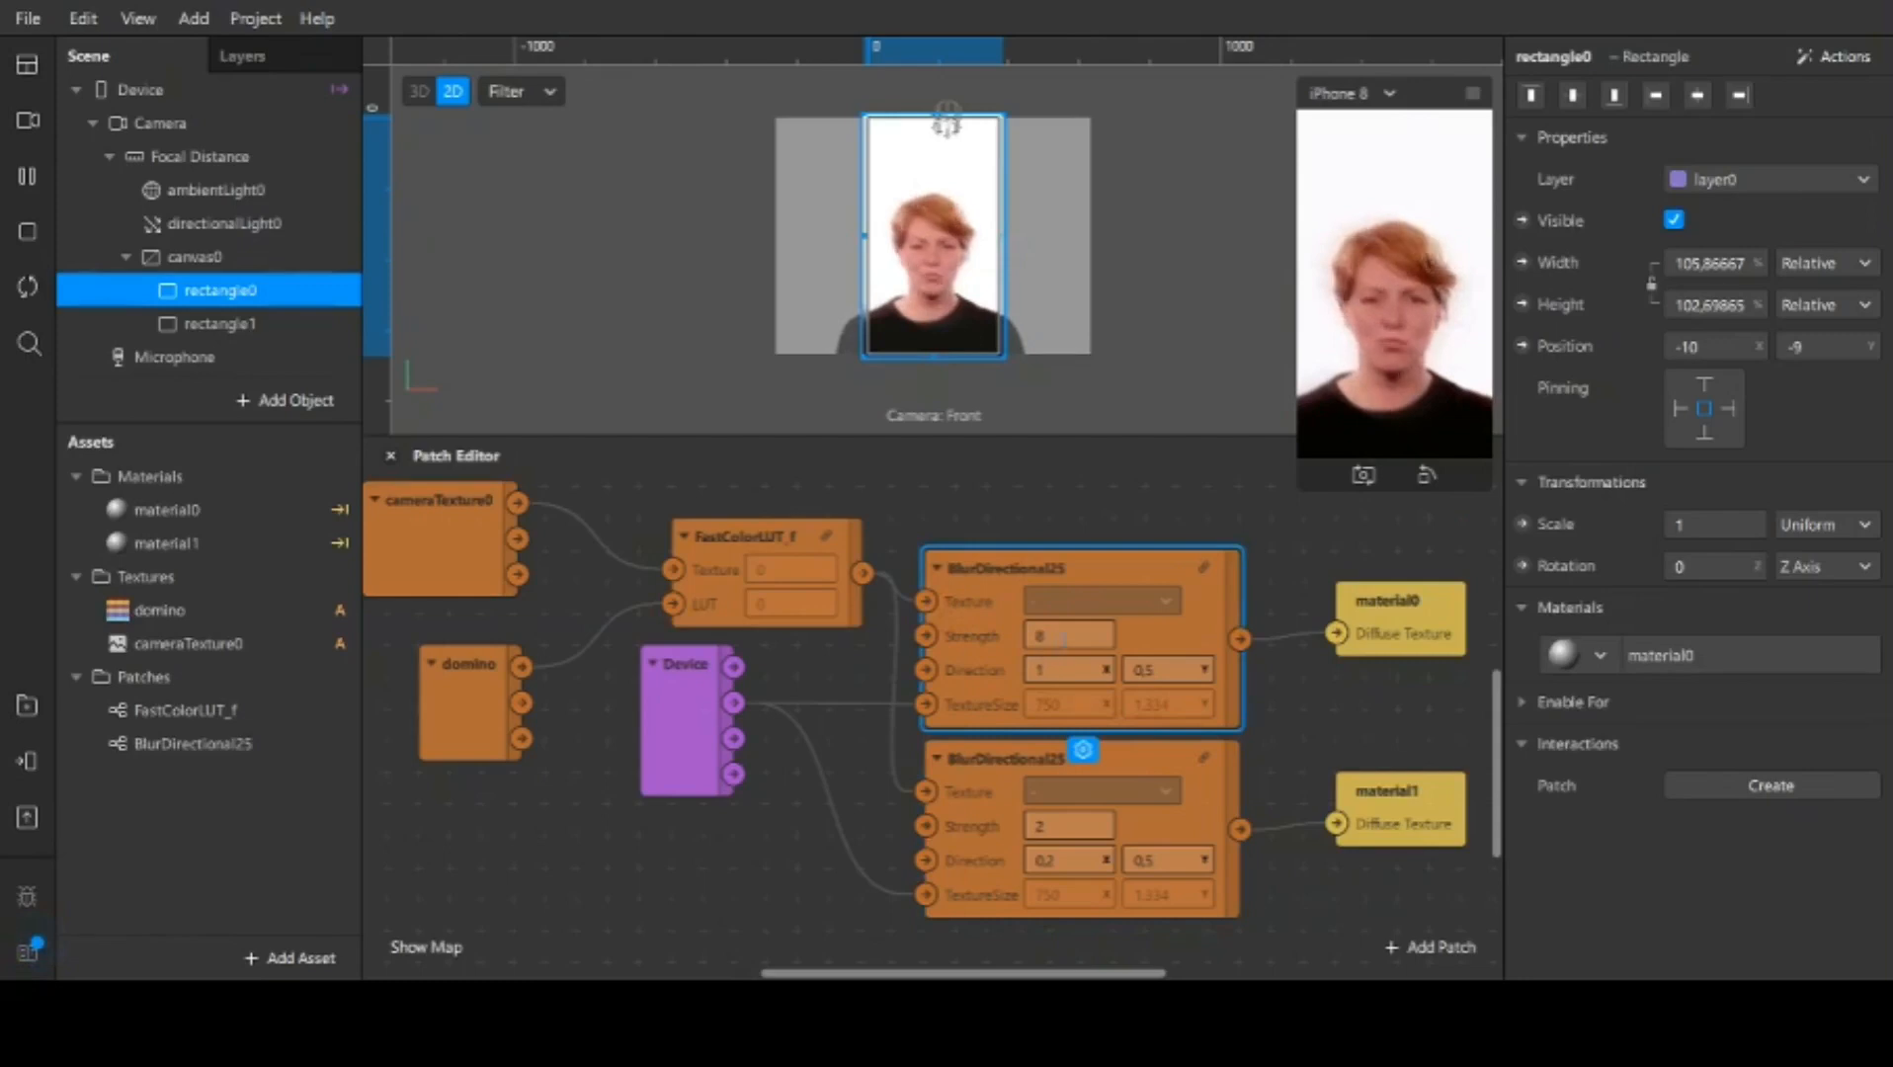
double_click(1067, 826)
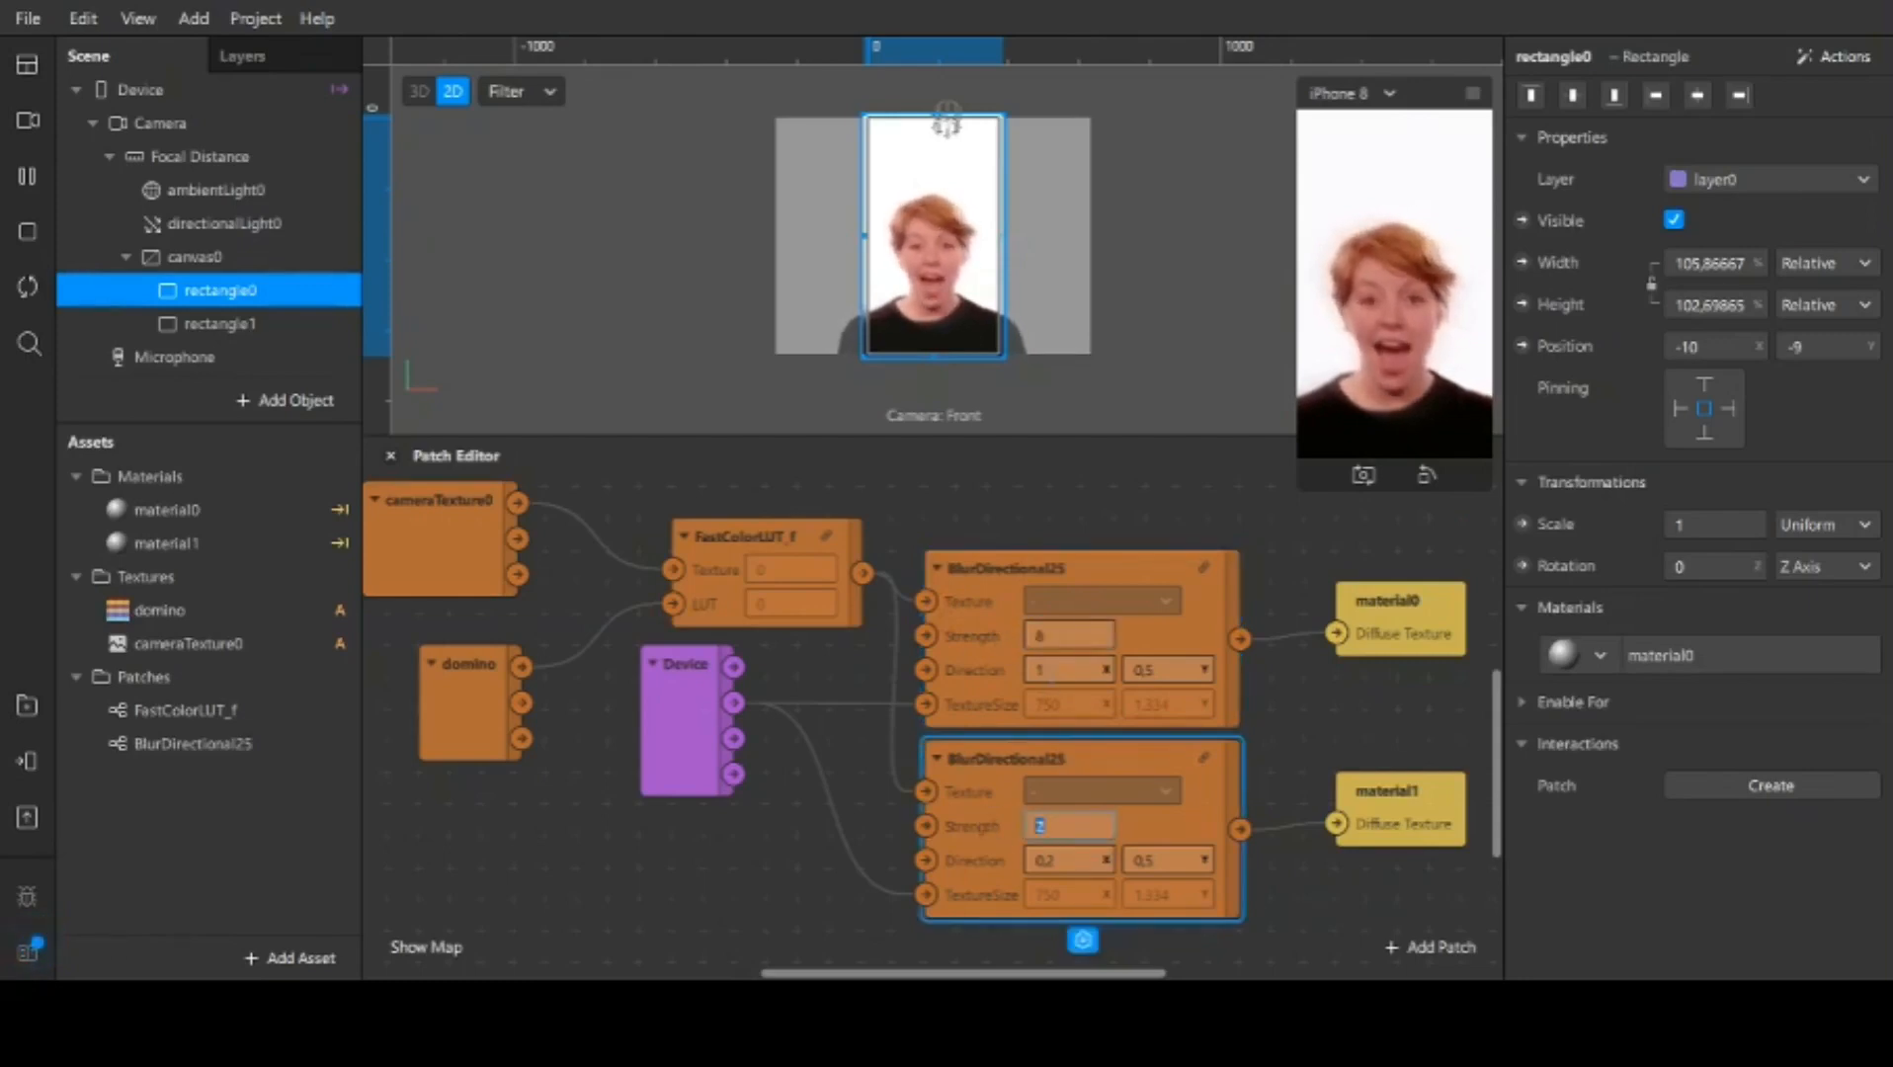
double_click(1086, 862)
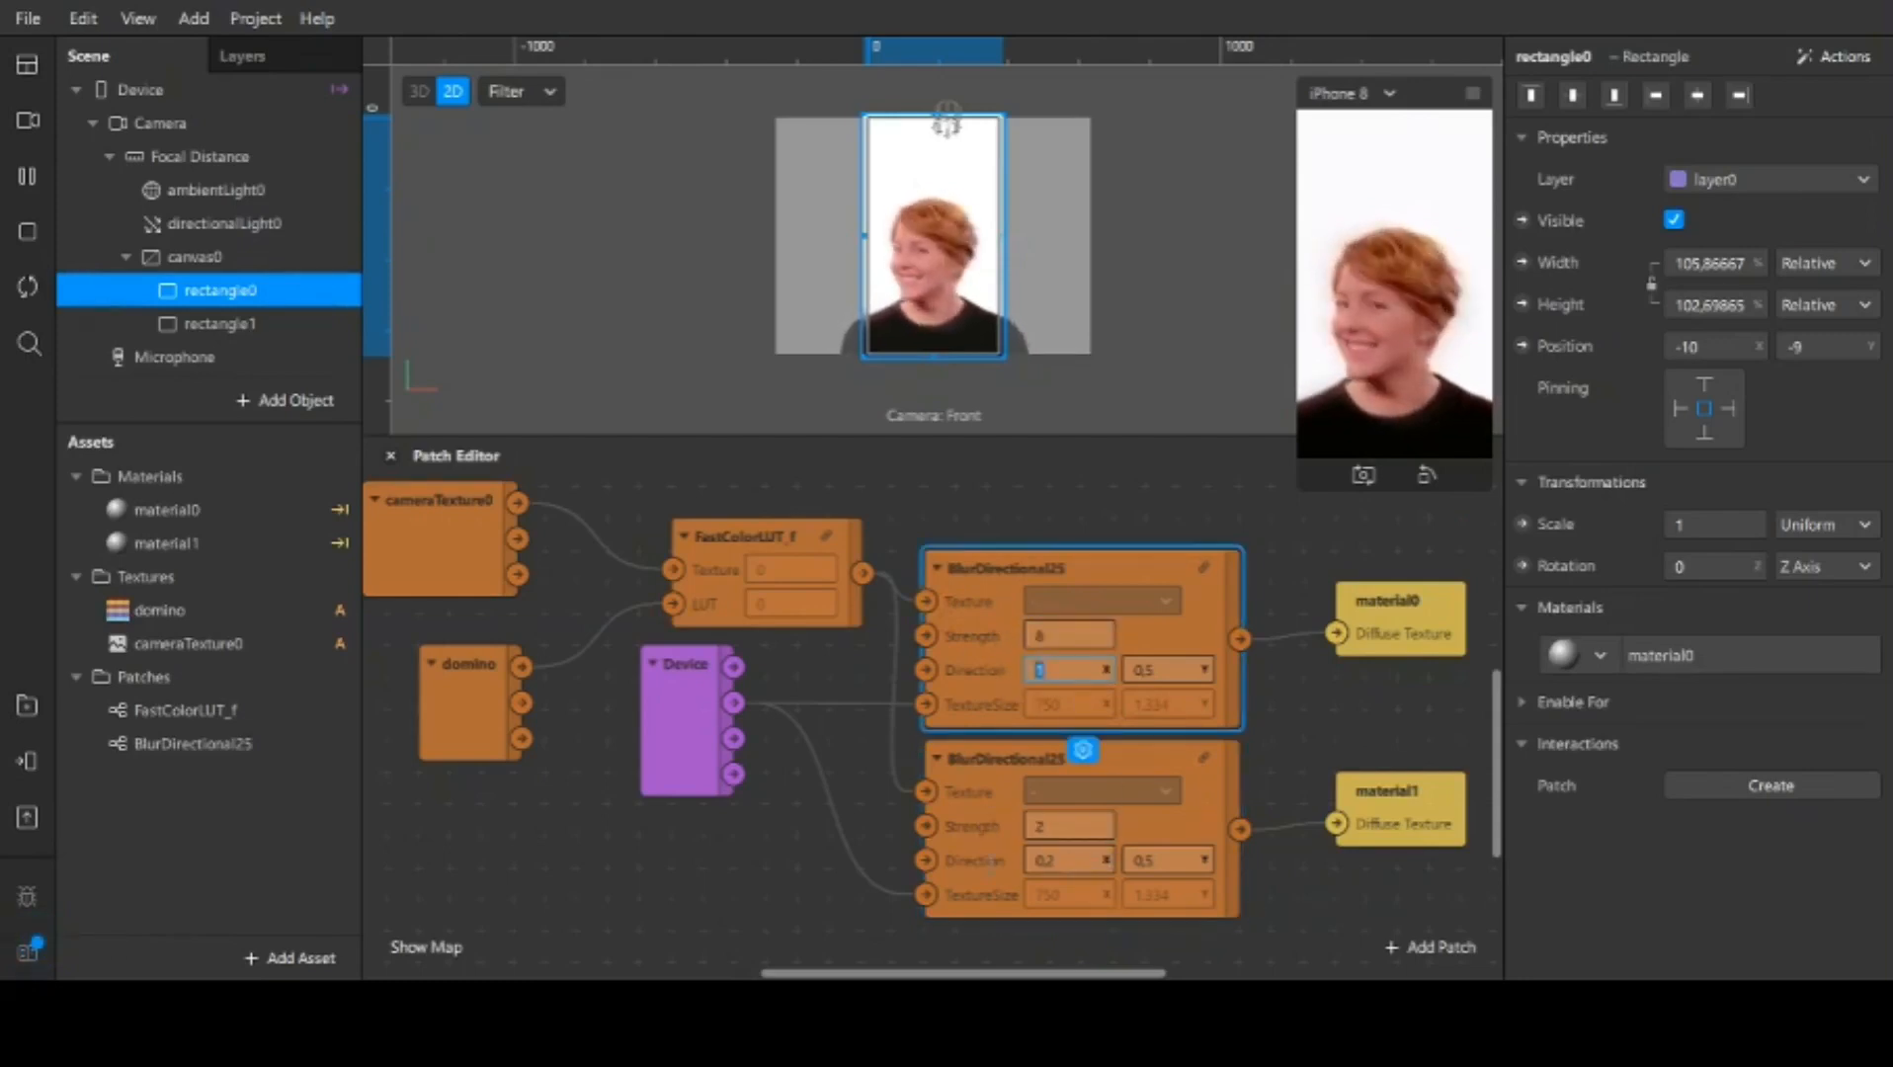
key("Tab")
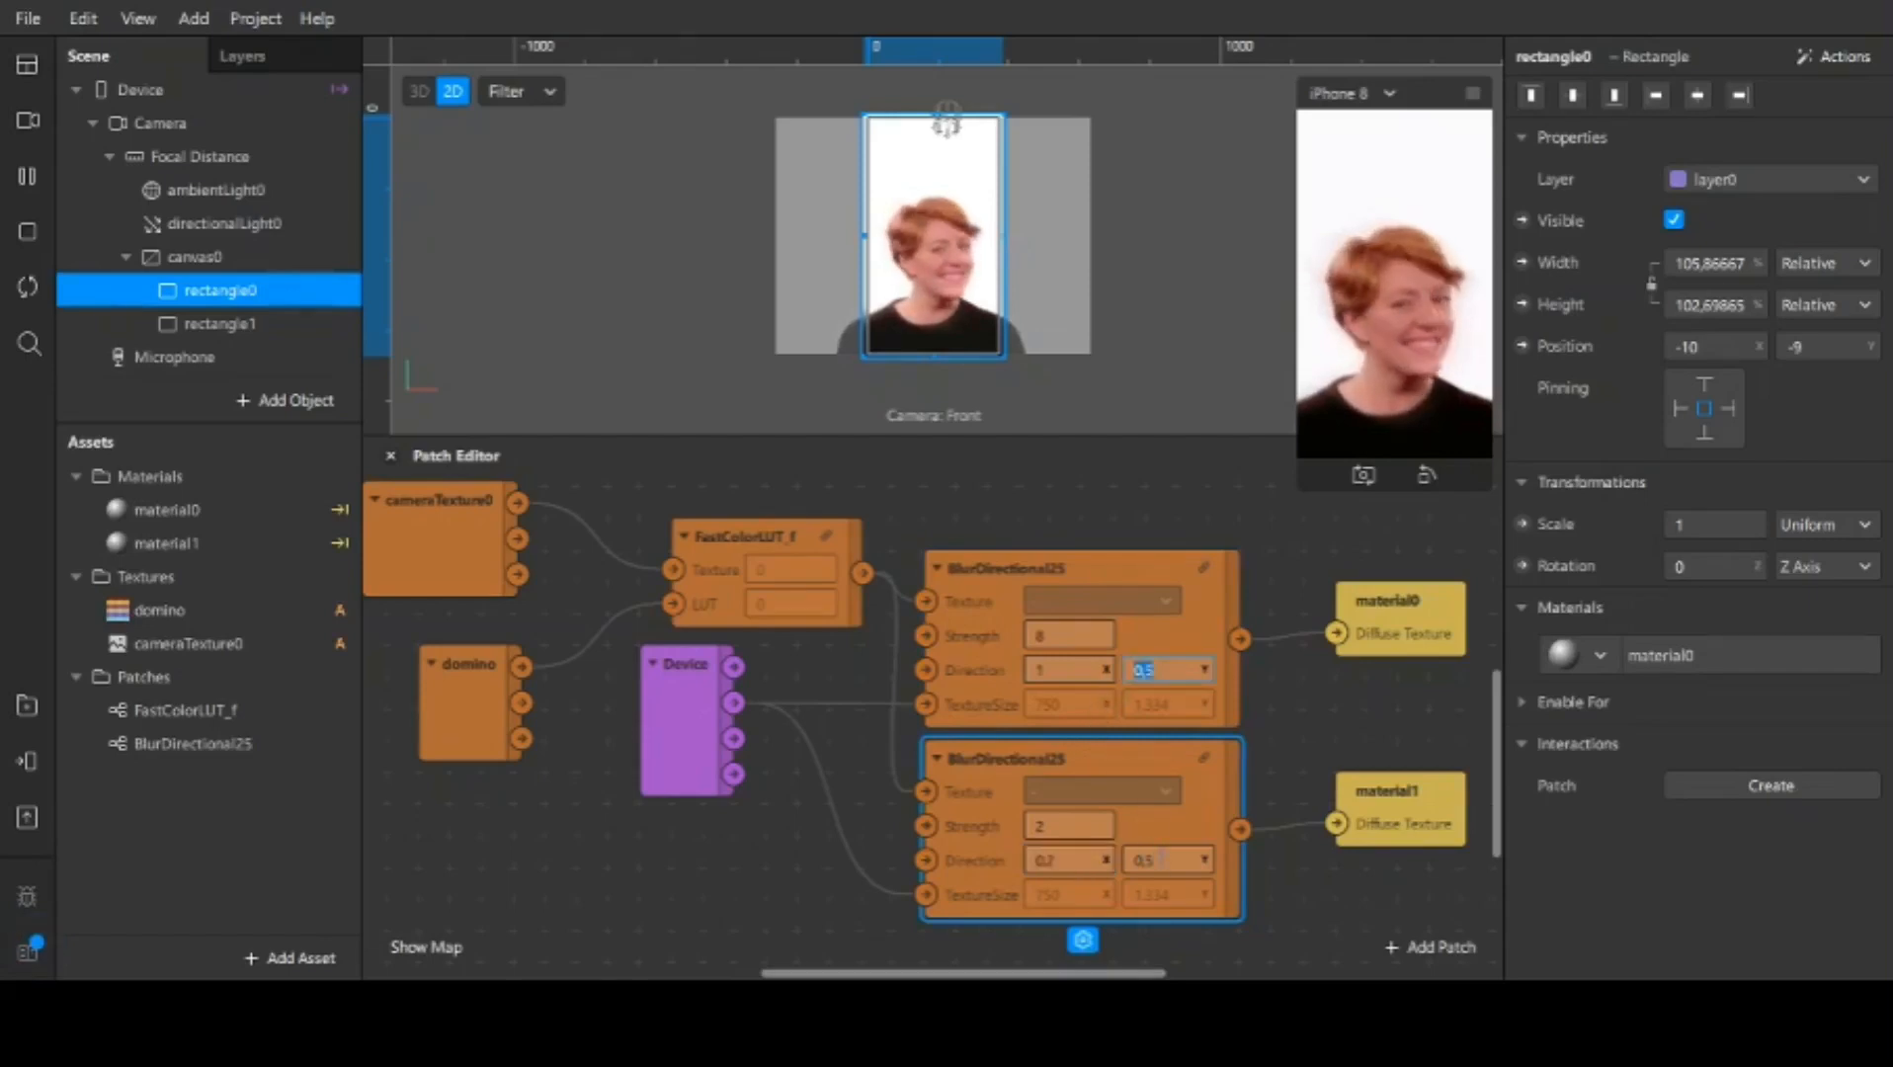
left_click(1301, 560)
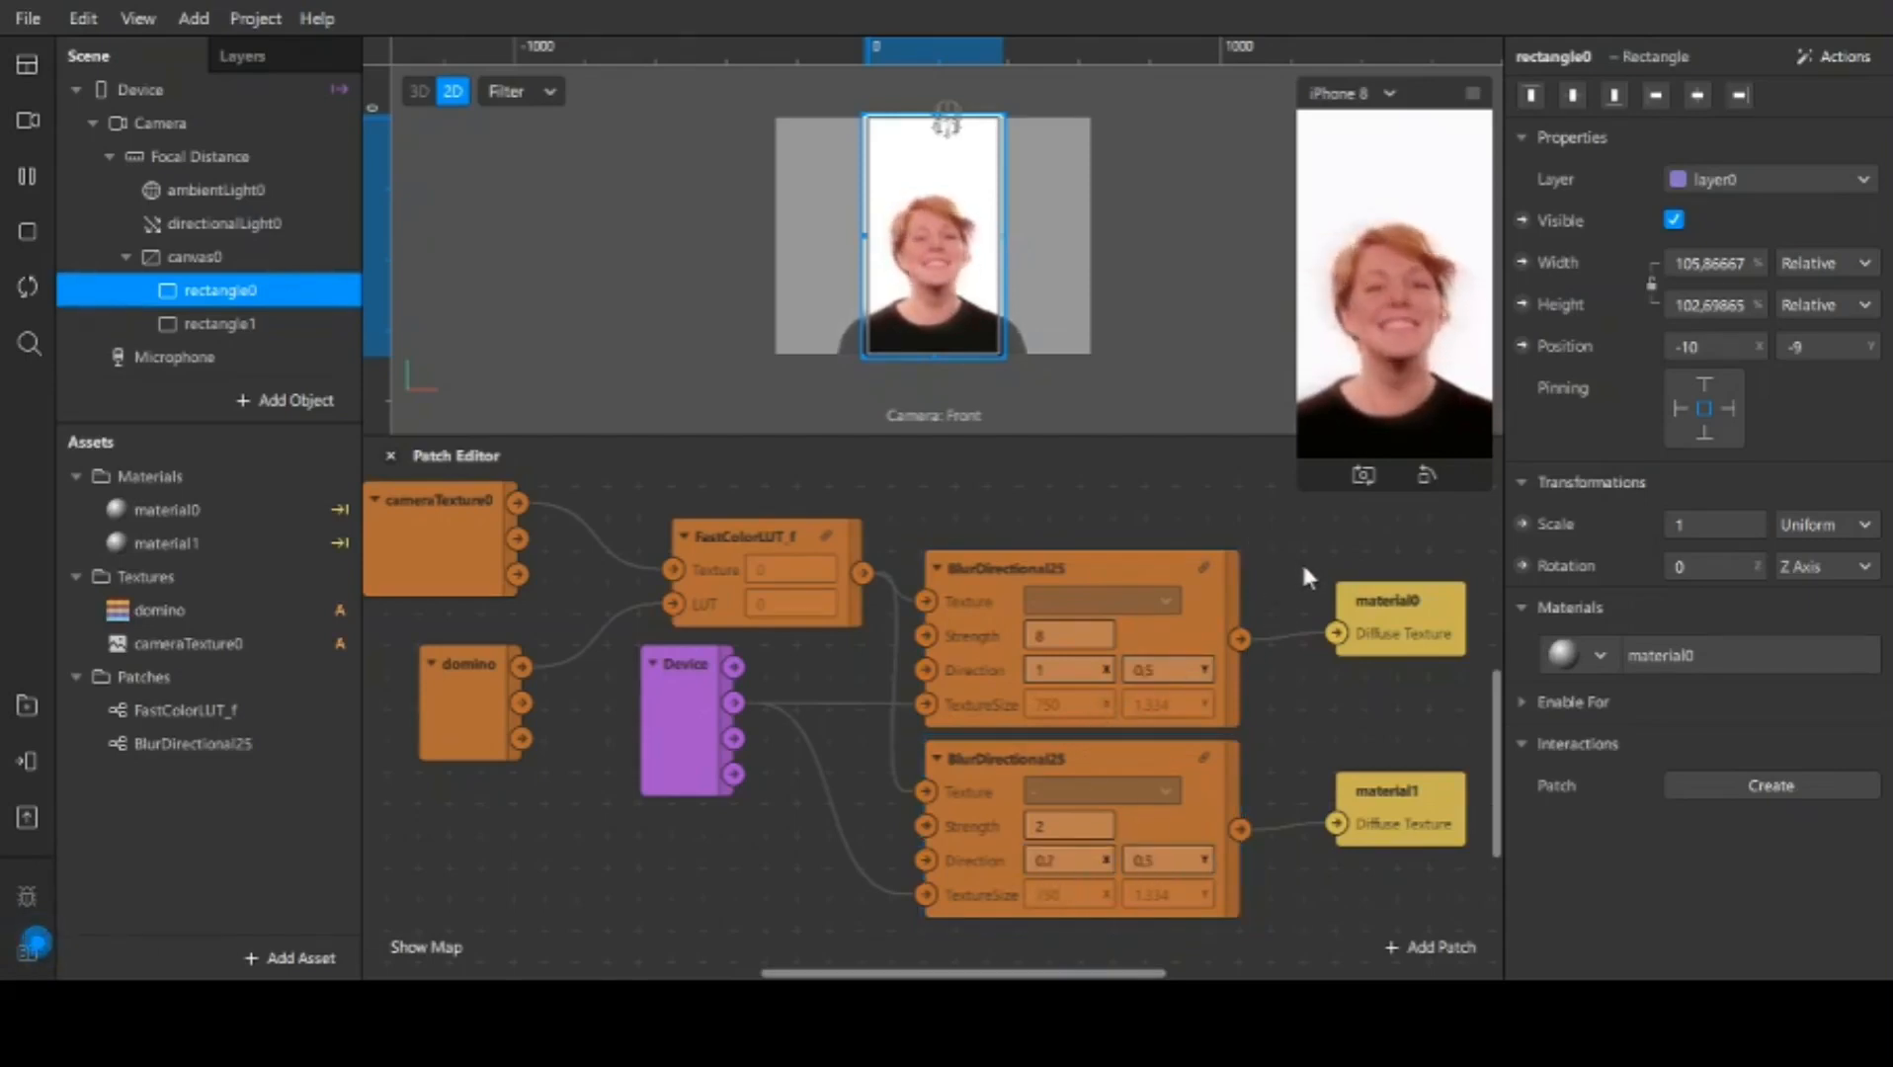
left_click_drag(1293, 354, 1234, 355)
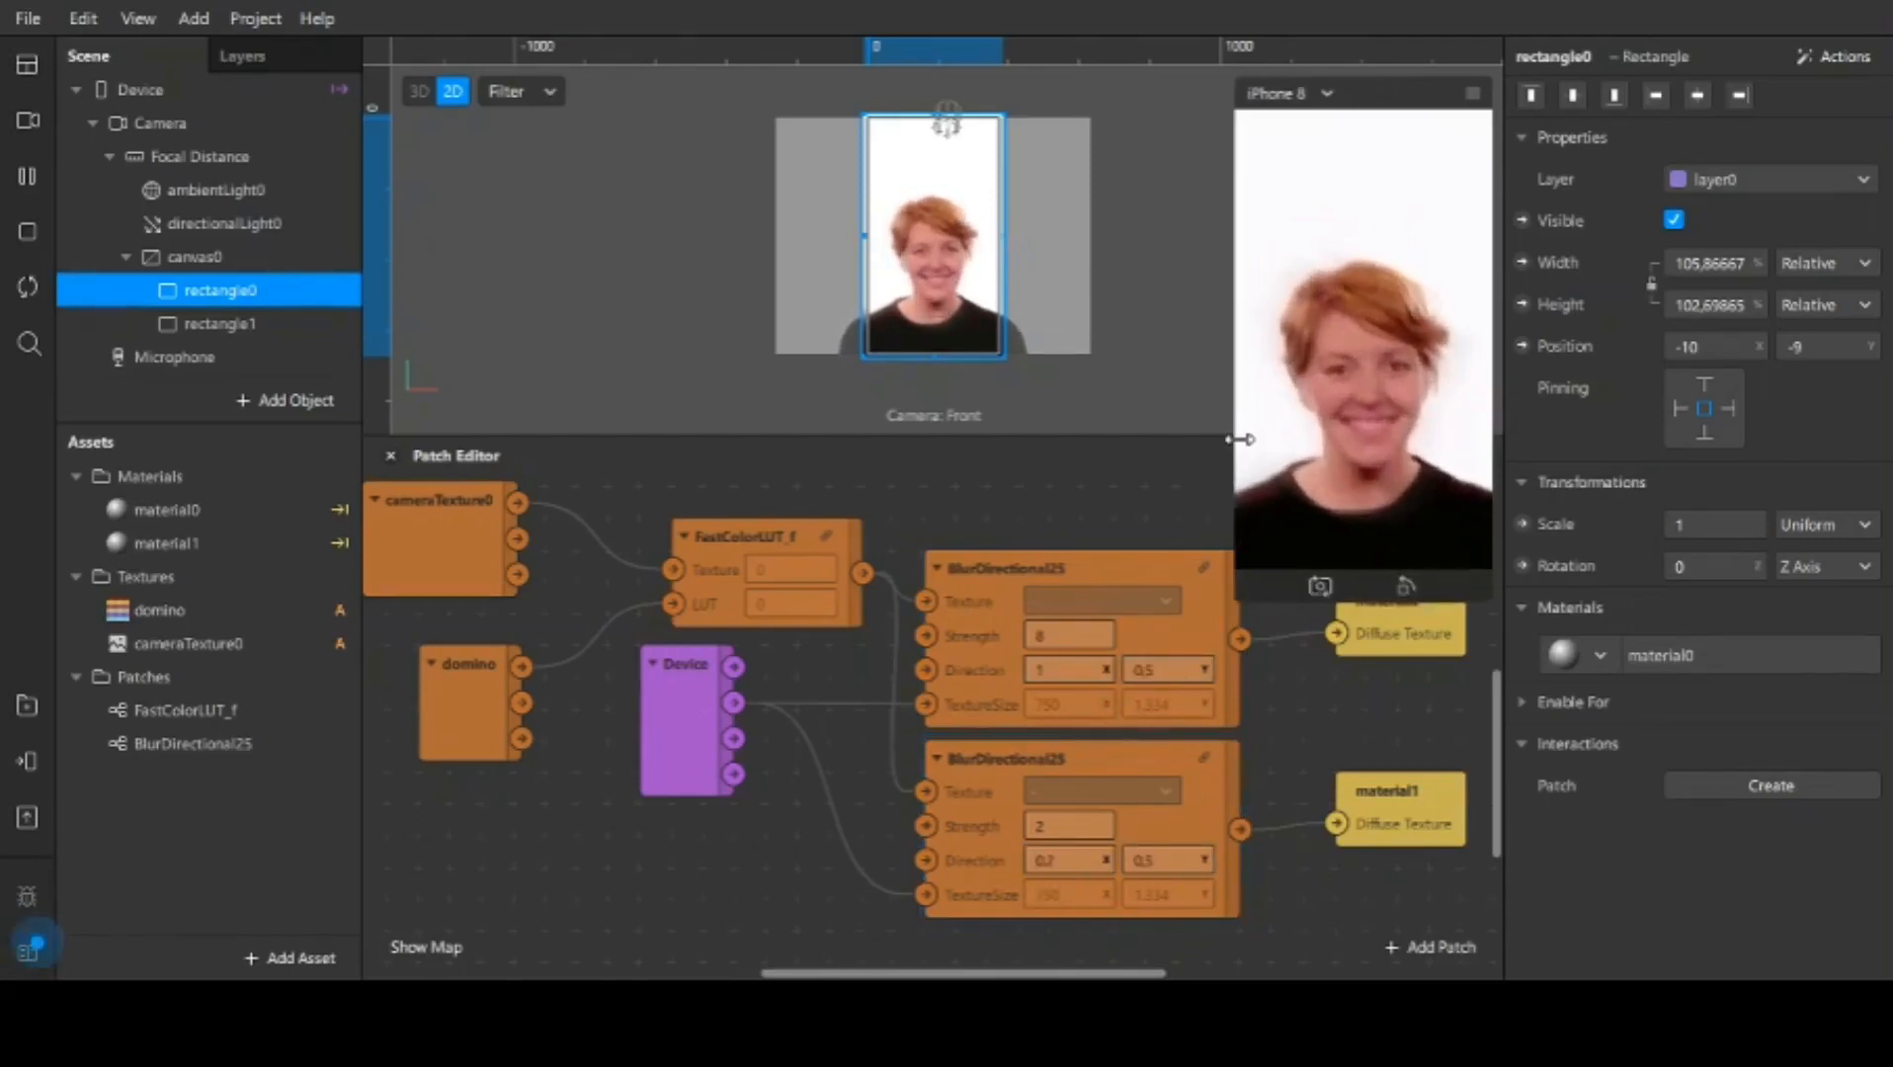